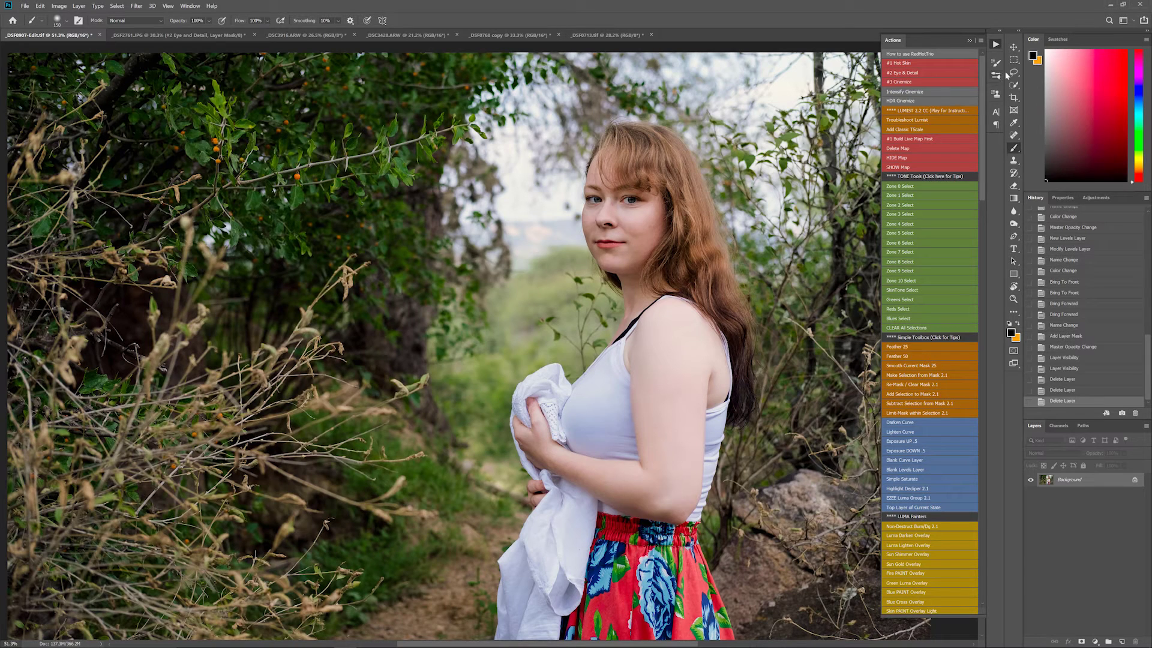
- Remove the small blemishes on the woman's cheeks and face with the Spot Healing Brush
{"action": "left_click", "coordinate": [1014, 135]}
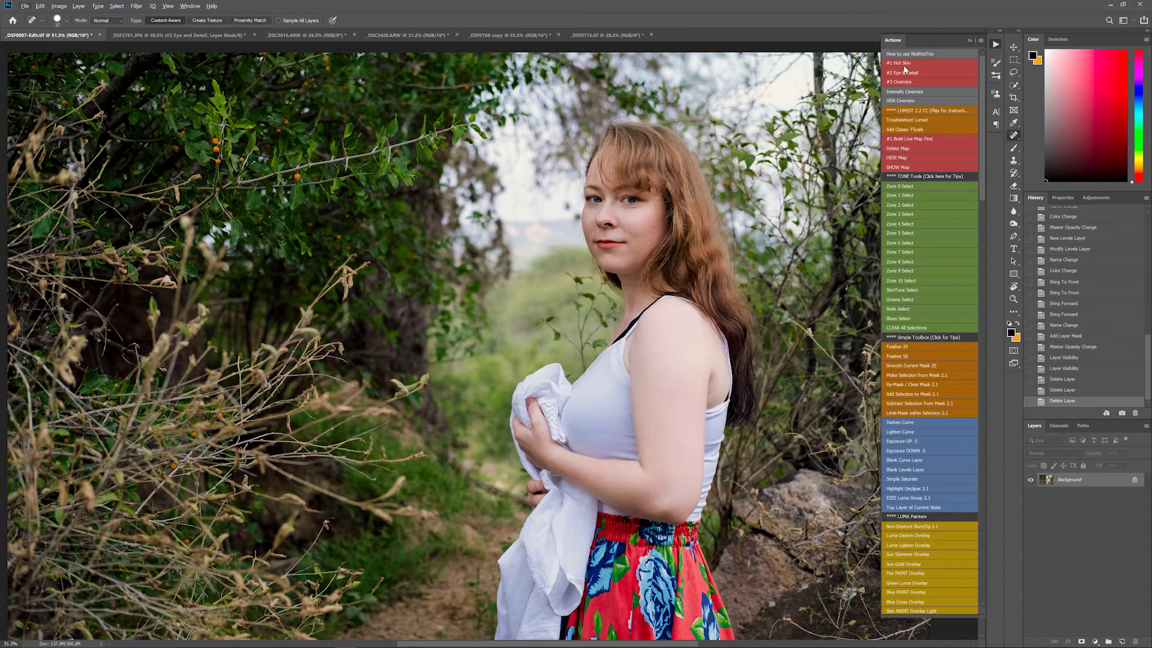
{"action": "scroll", "coordinate": [627, 213], "scroll_direction": "up", "scroll_amount": 3}
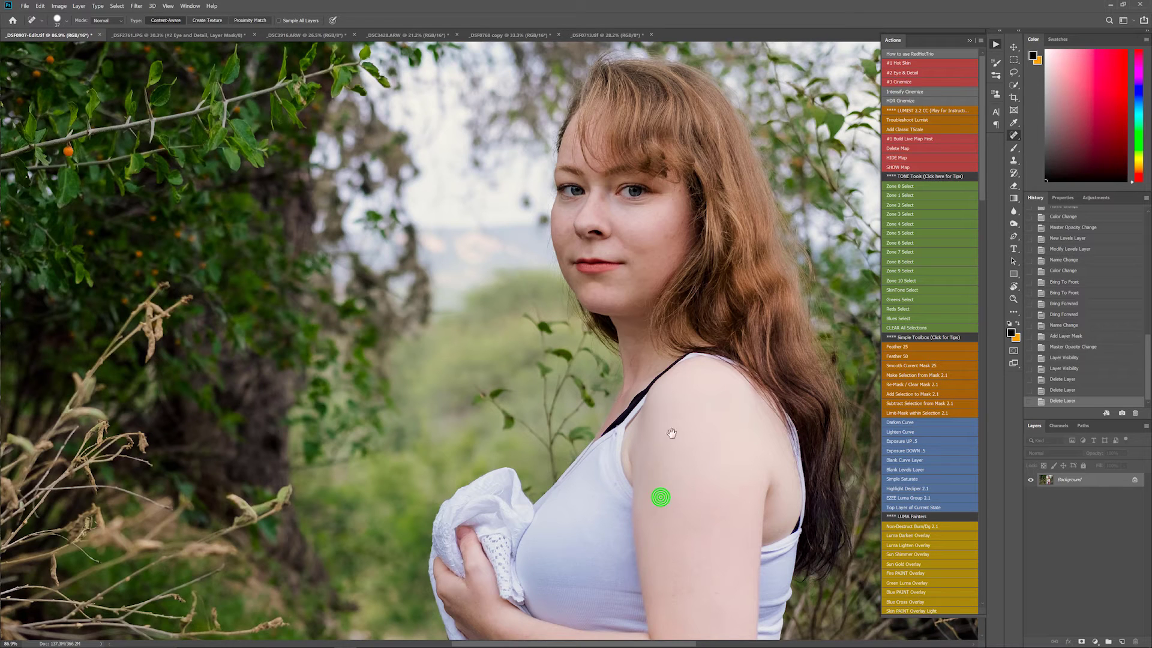
{"action": "left_click_drag", "start_coordinate": [661, 496], "coordinate": [630, 170]}
{"action": "left_click_drag", "start_coordinate": [646, 274], "coordinate": [643, 420]}
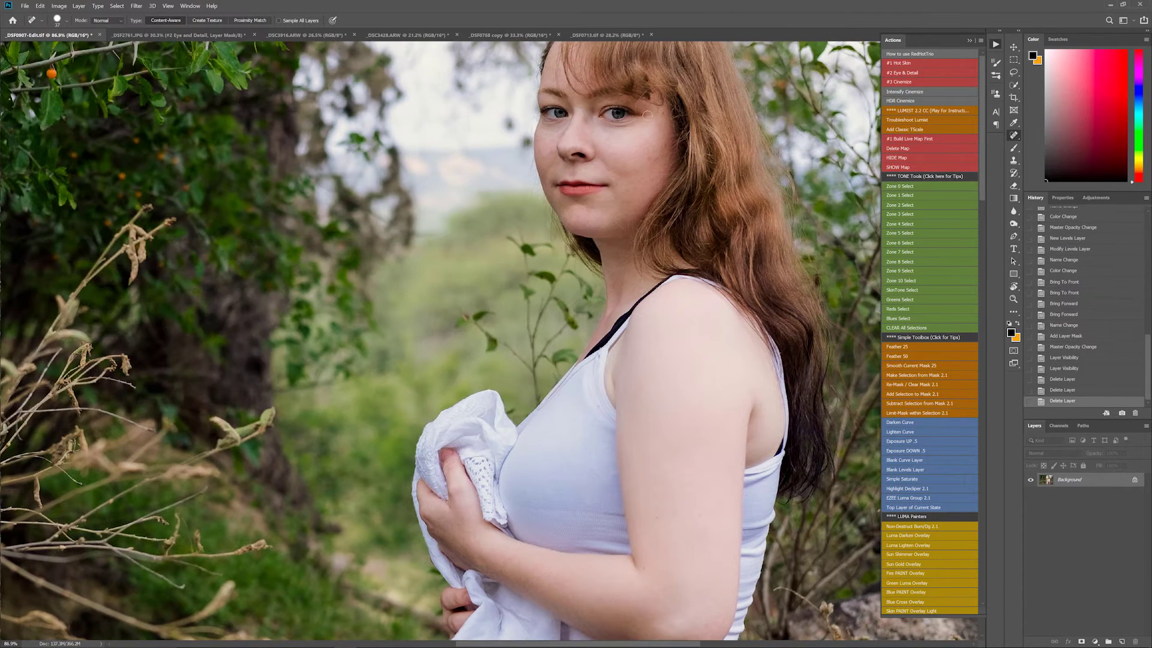
{"action": "left_click", "coordinate": [664, 146]}
{"action": "left_click", "coordinate": [649, 157]}
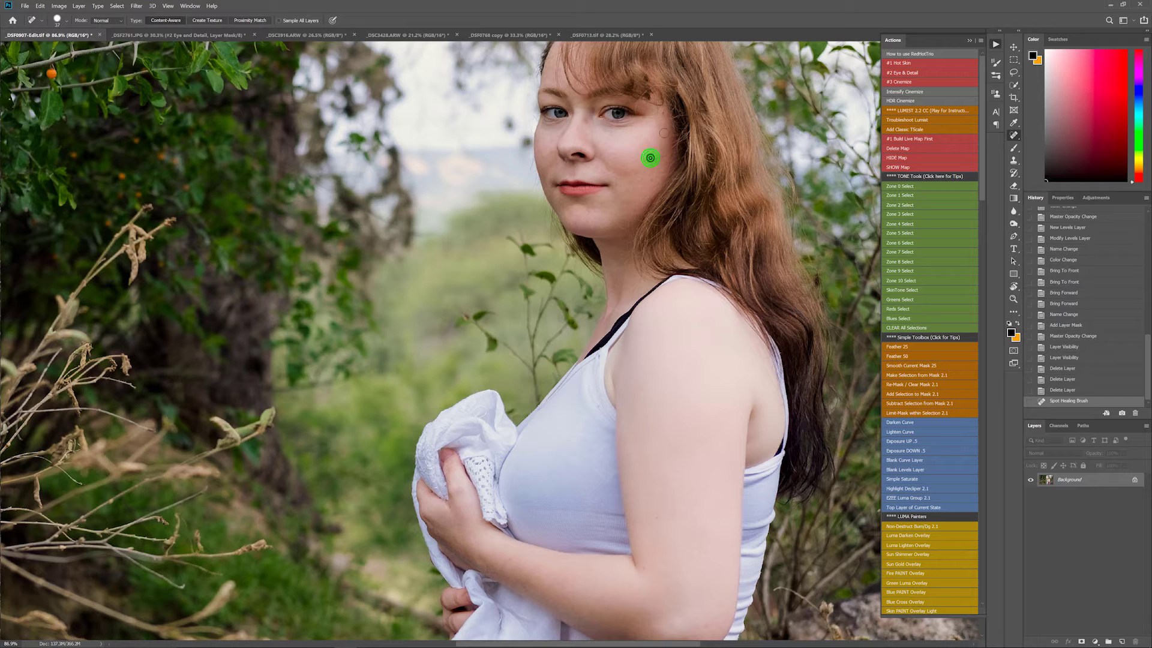
{"action": "left_click", "coordinate": [663, 111]}
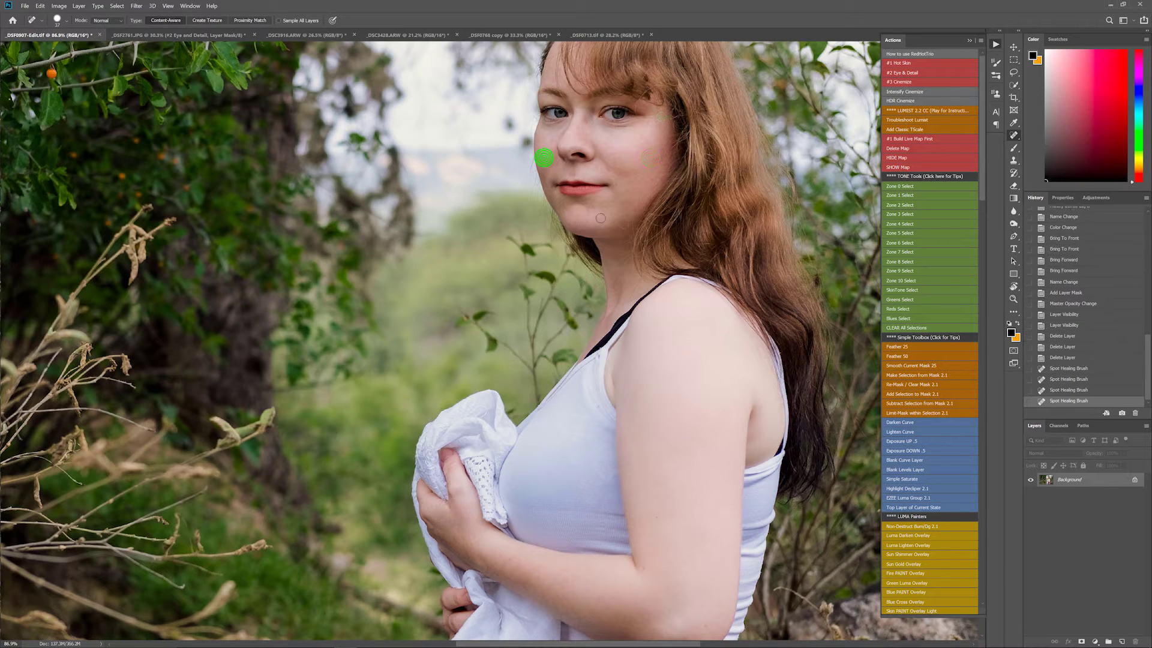
{"action": "left_click", "coordinate": [551, 139]}
- Heal the spots on the woman's elbow, upper arm and forearm with the Spot Healing Brush
{"action": "scroll", "coordinate": [676, 447], "scroll_direction": "down", "scroll_amount": 3}
{"action": "left_click", "coordinate": [711, 527]}
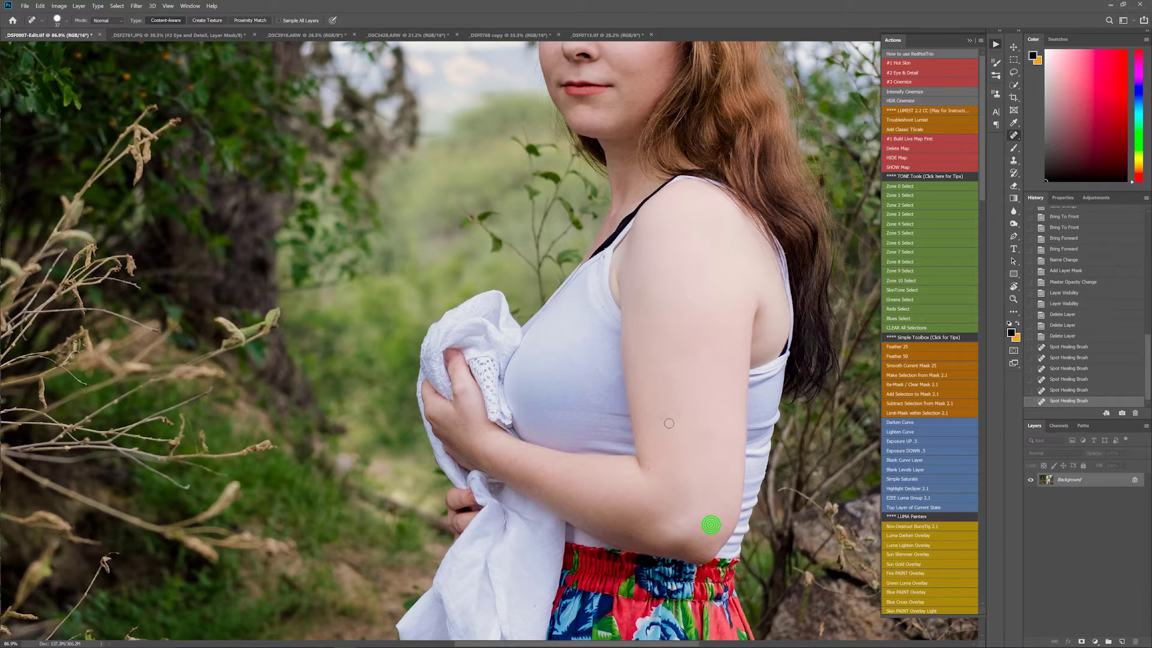
{"action": "left_click", "coordinate": [661, 417]}
{"action": "left_click", "coordinate": [649, 467]}
{"action": "left_click", "coordinate": [619, 487]}
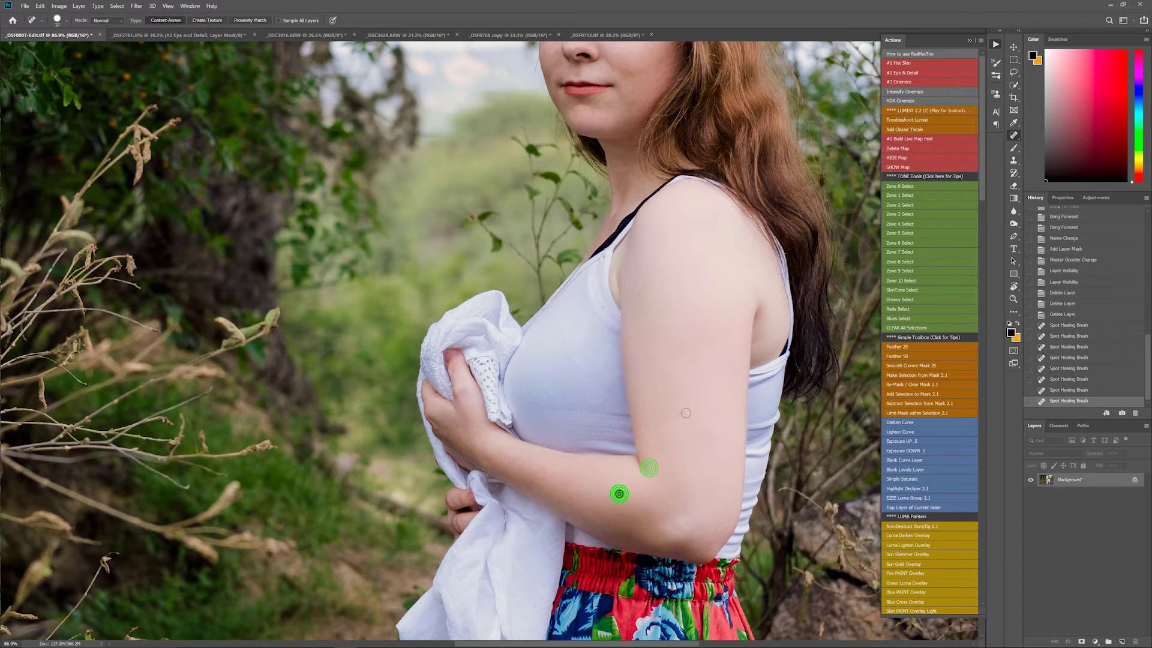
- Heal the remaining spot on the cheek beside the mouth at close range
{"action": "left_click_drag", "start_coordinate": [696, 228], "coordinate": [738, 458]}
{"action": "scroll", "coordinate": [643, 337], "scroll_direction": "up", "scroll_amount": 3}
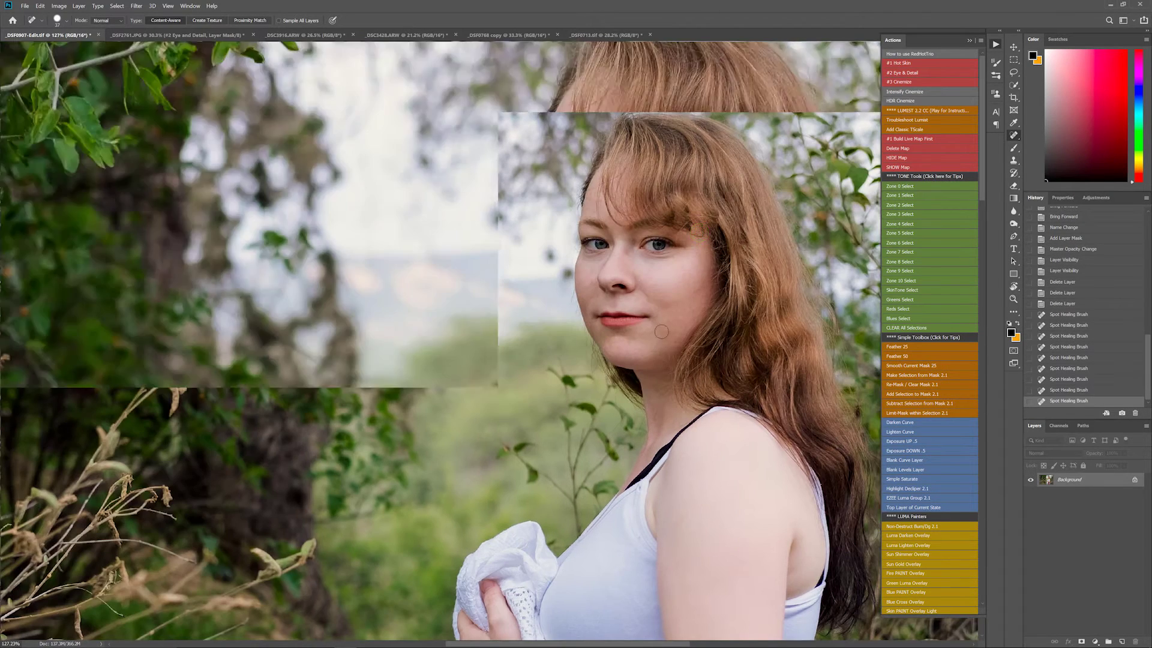
{"action": "left_click", "coordinate": [640, 273]}
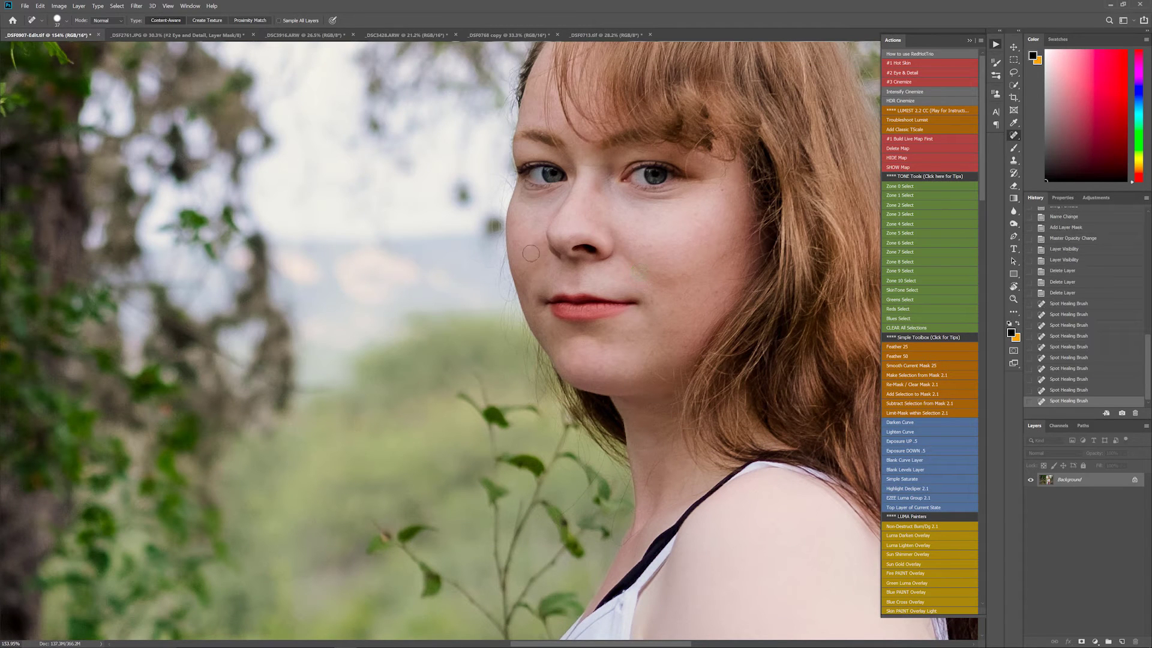
{"action": "scroll", "coordinate": [673, 368], "scroll_direction": "down", "scroll_amount": 3}
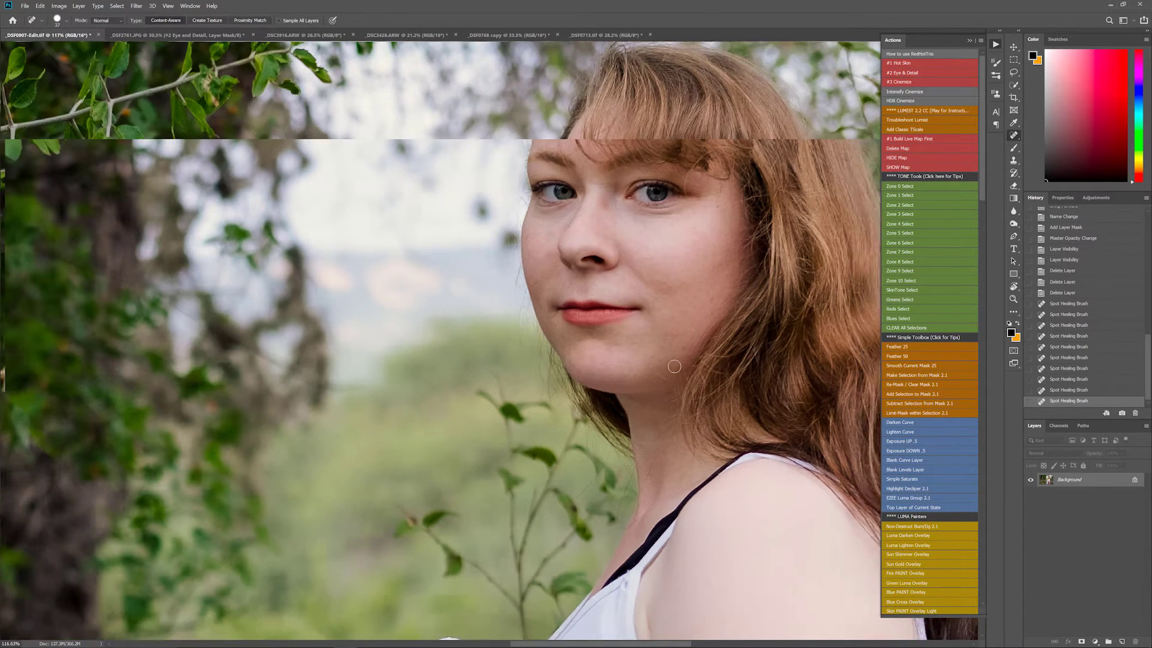
{"action": "scroll", "coordinate": [674, 366], "scroll_direction": "down", "scroll_amount": 4}
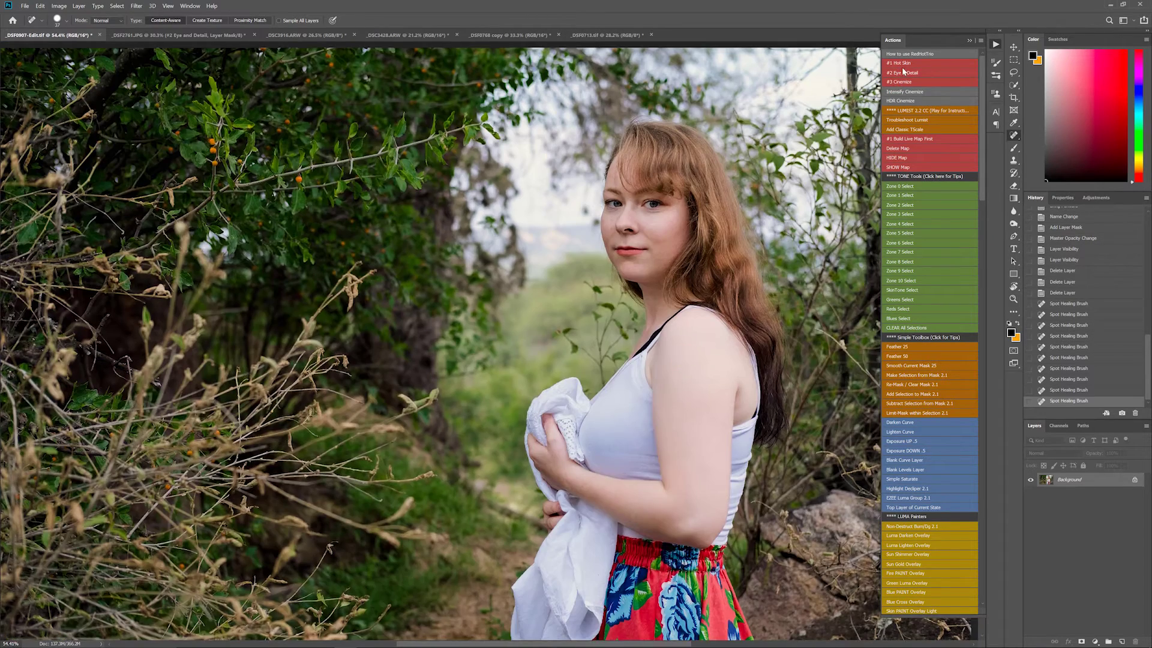
- Run the #1 Hot Skin action and compare the photo with its layer group hidden and shown
{"action": "left_click", "coordinate": [901, 63]}
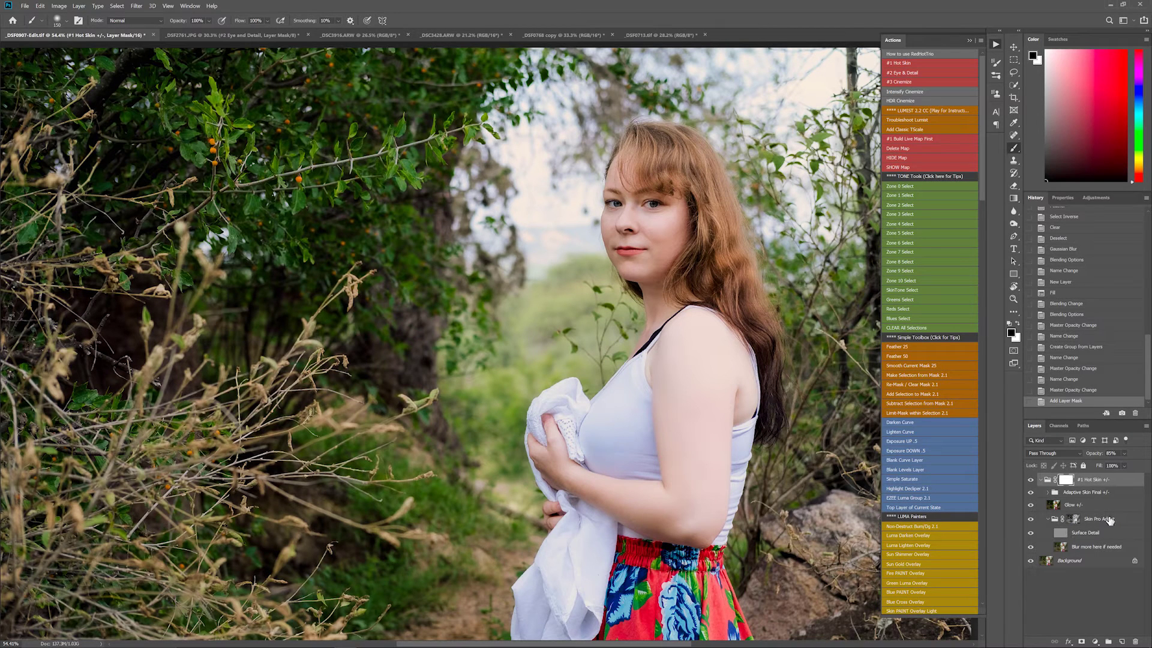
{"action": "left_click", "coordinate": [1041, 482]}
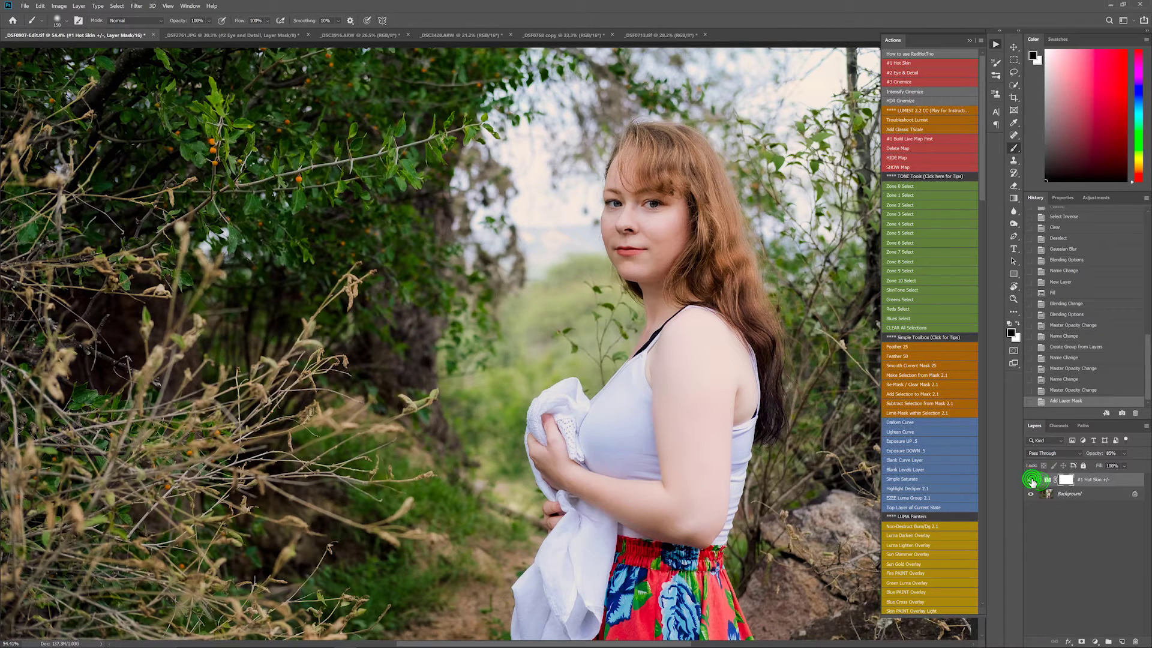
{"action": "left_click", "coordinate": [1030, 480]}
{"action": "left_click", "coordinate": [1031, 480]}
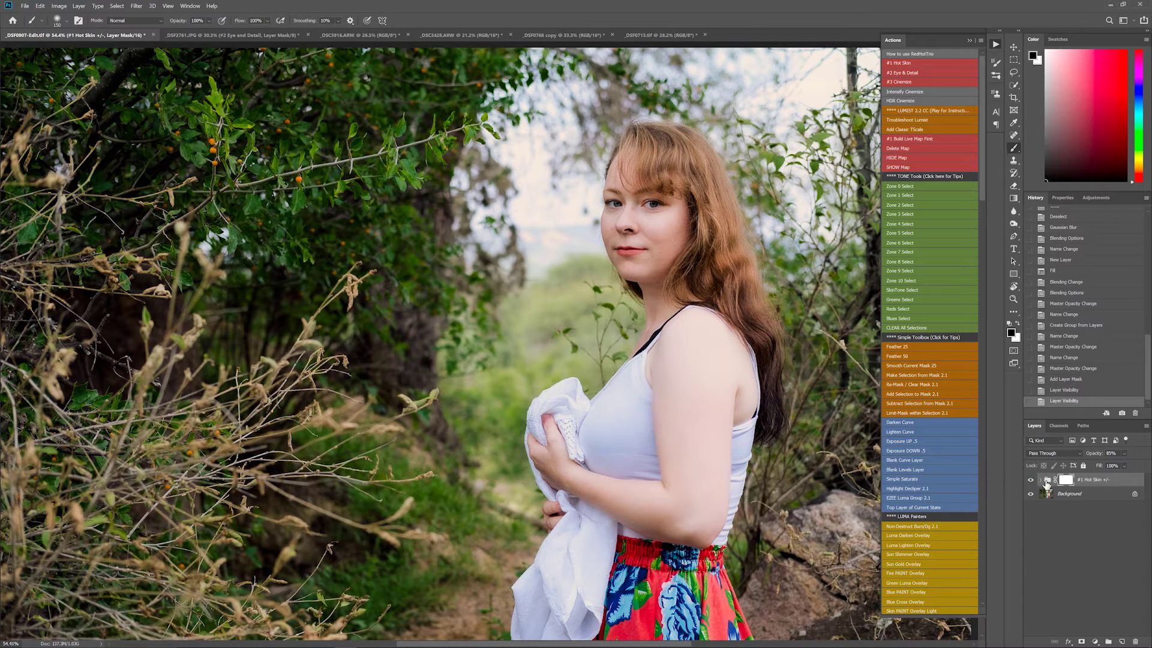
- Expand the Adaptive Skin Final group inside #1 Hot Skin and compare the photo with it hidden and shown
{"action": "left_click", "coordinate": [1042, 481]}
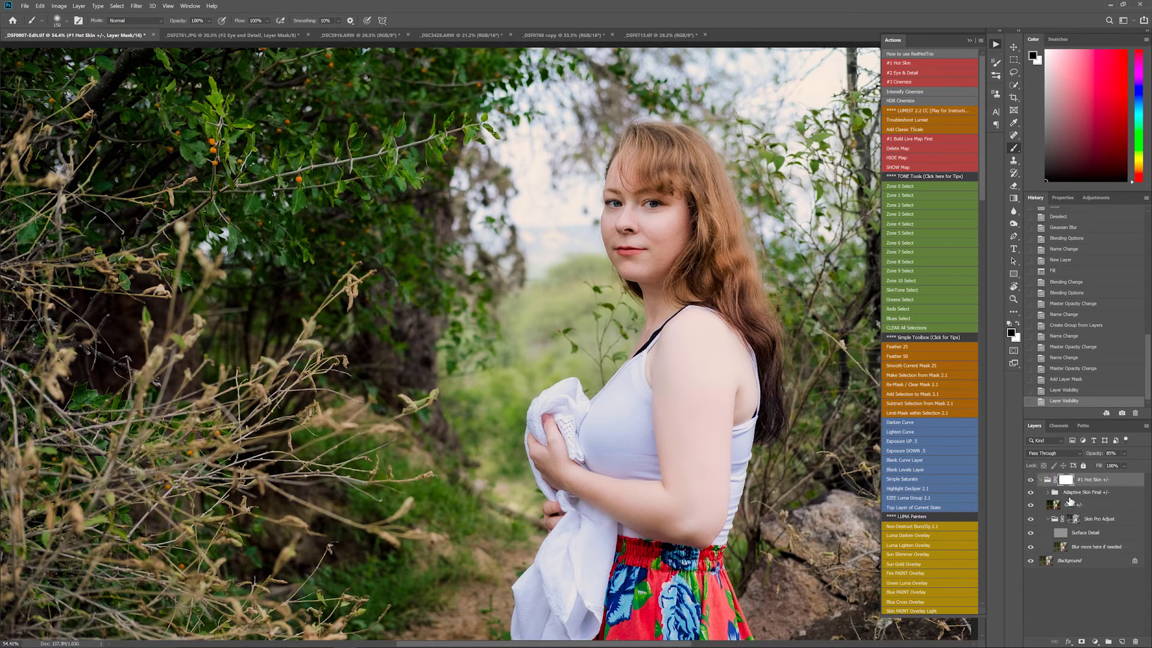
{"action": "left_click", "coordinate": [1073, 492]}
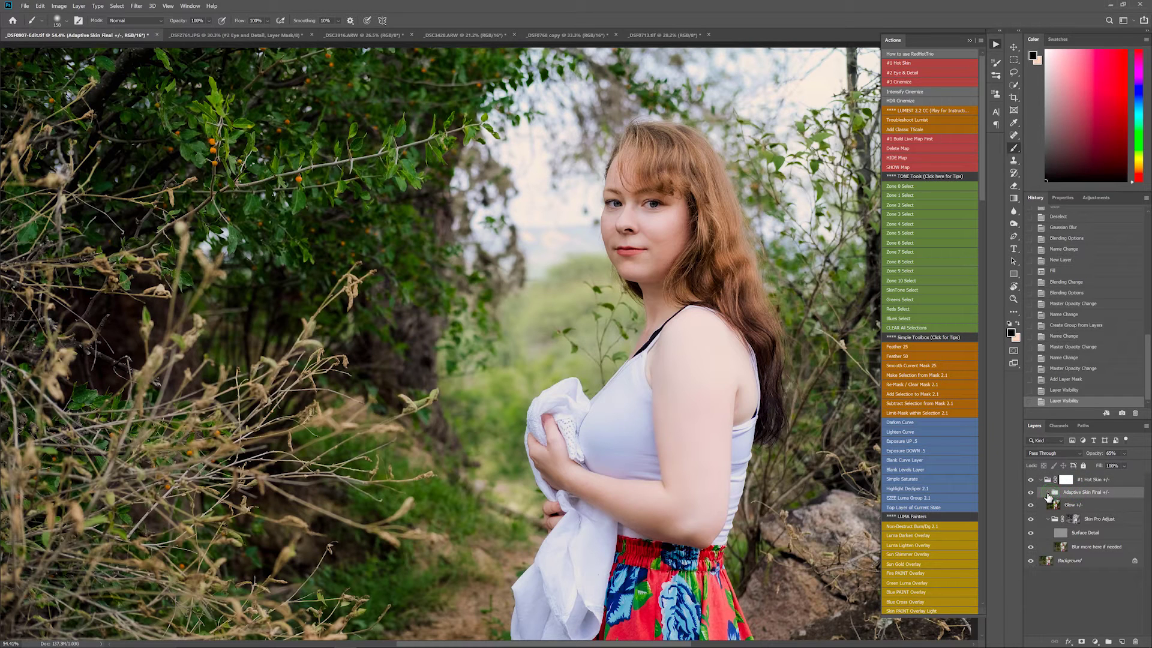
{"action": "left_click", "coordinate": [1047, 493]}
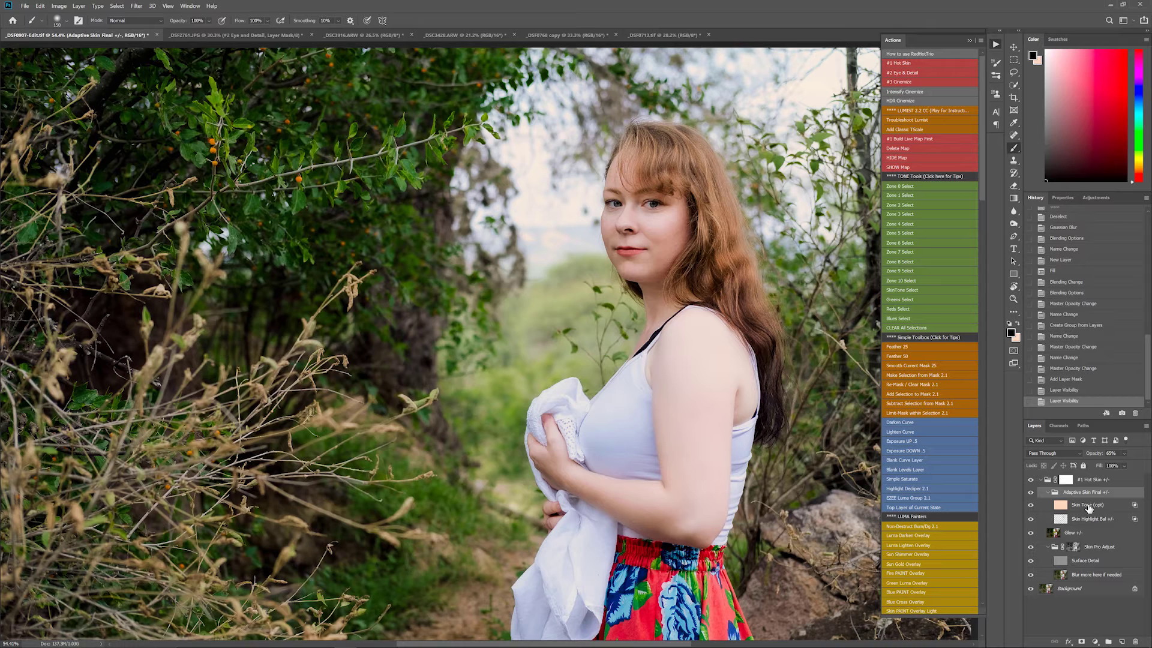
{"action": "left_click", "coordinate": [1030, 492]}
{"action": "left_click", "coordinate": [1031, 492]}
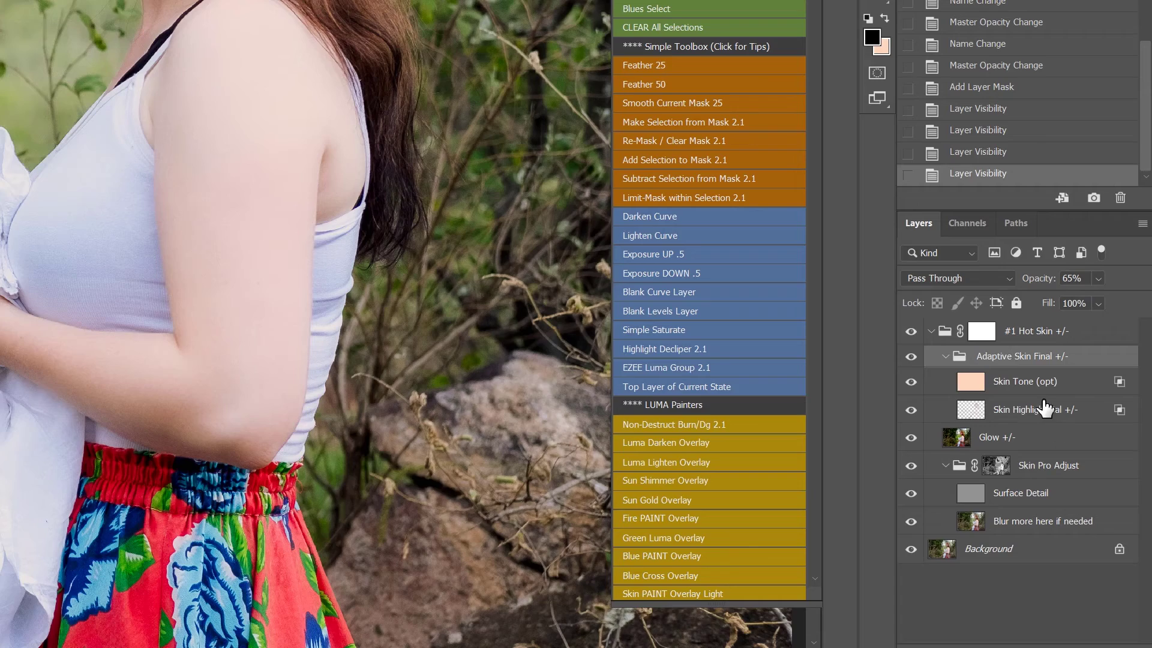
- Compare the Glow layer hidden and shown, try its opacity at 100%, and undo that opacity change
{"action": "left_click", "coordinate": [946, 357]}
{"action": "left_click", "coordinate": [1025, 384]}
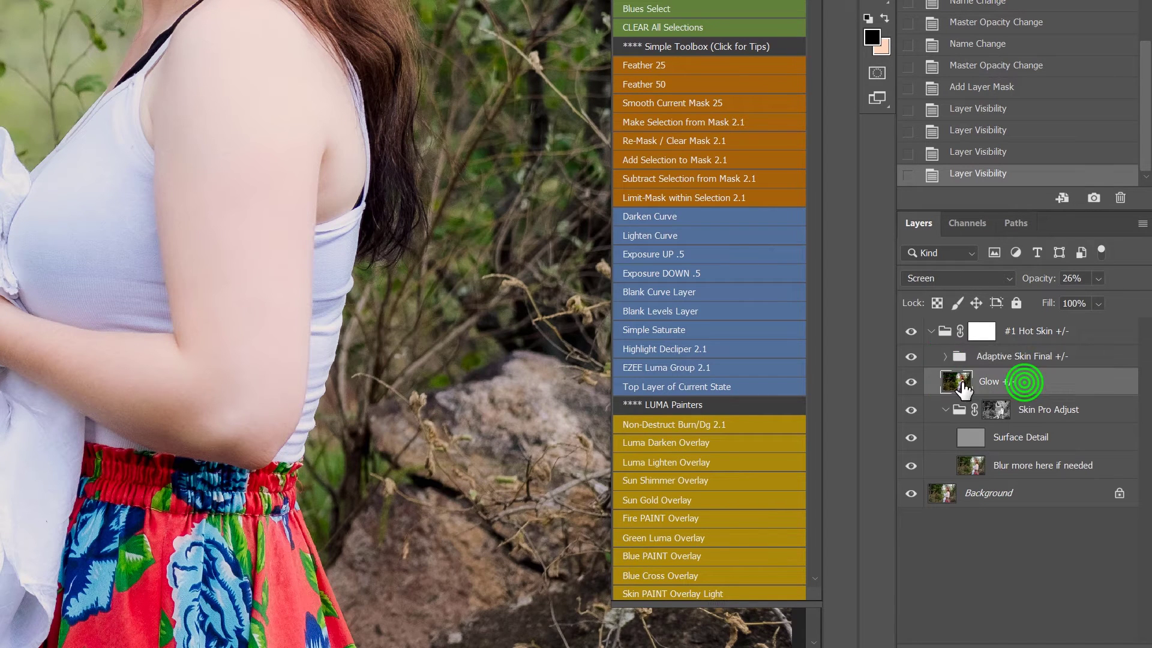
{"action": "left_click", "coordinate": [910, 382]}
{"action": "left_click", "coordinate": [911, 382]}
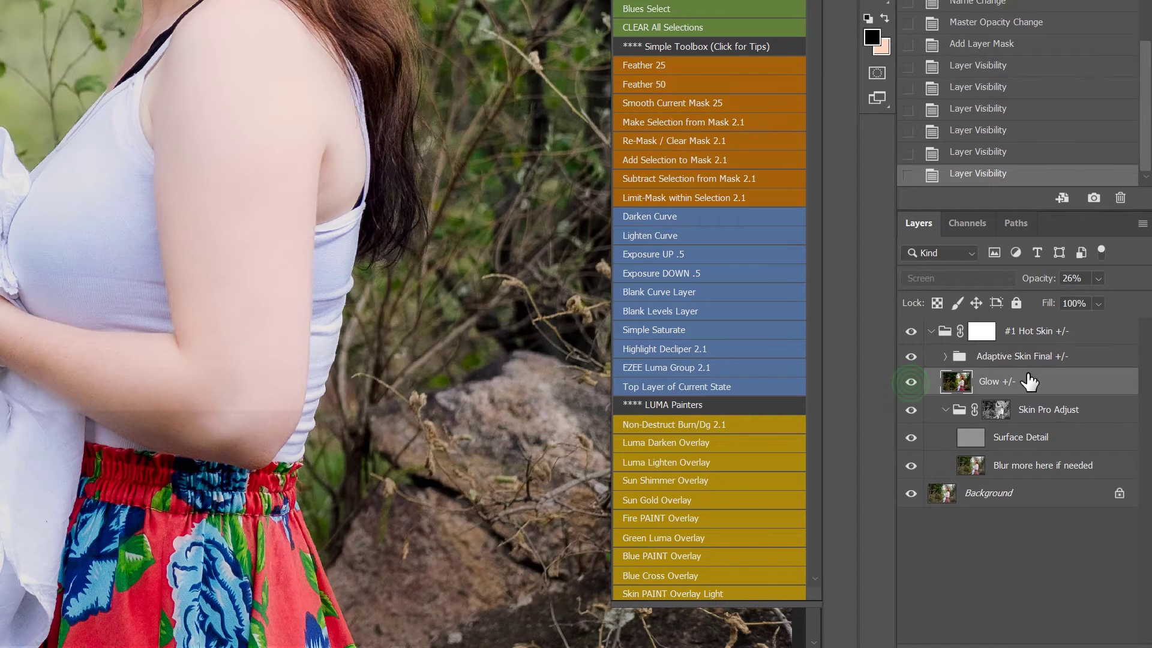
{"action": "left_click_drag", "start_coordinate": [1032, 277], "coordinate": [1147, 282]}
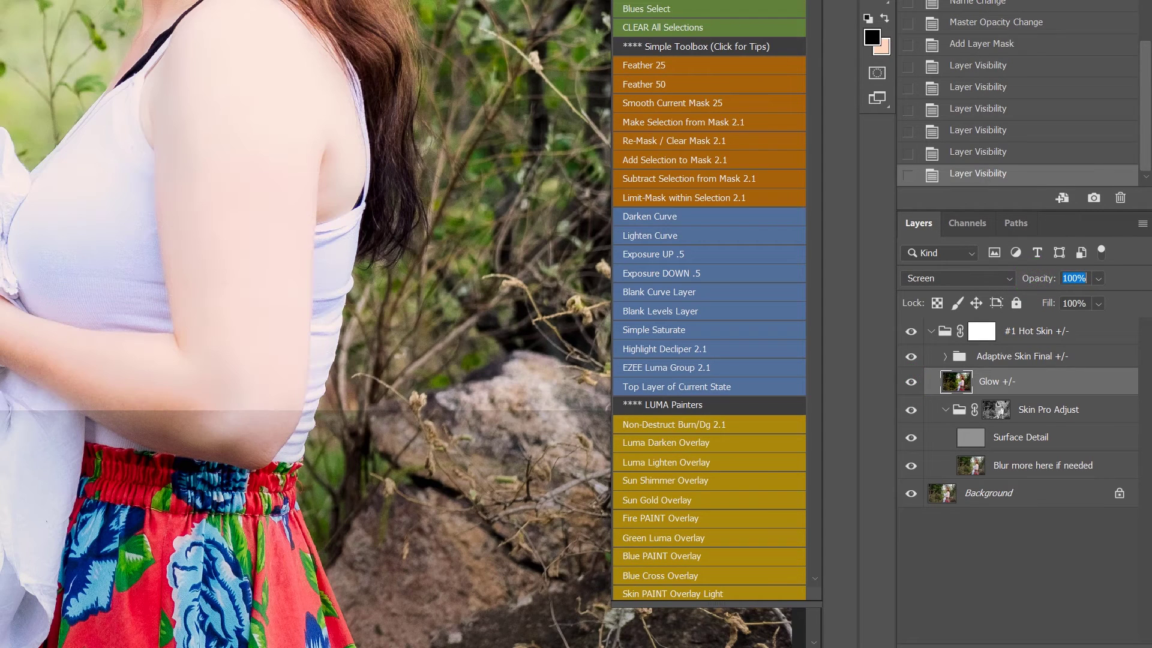
{"action": "key", "text": "ctrl+z"}
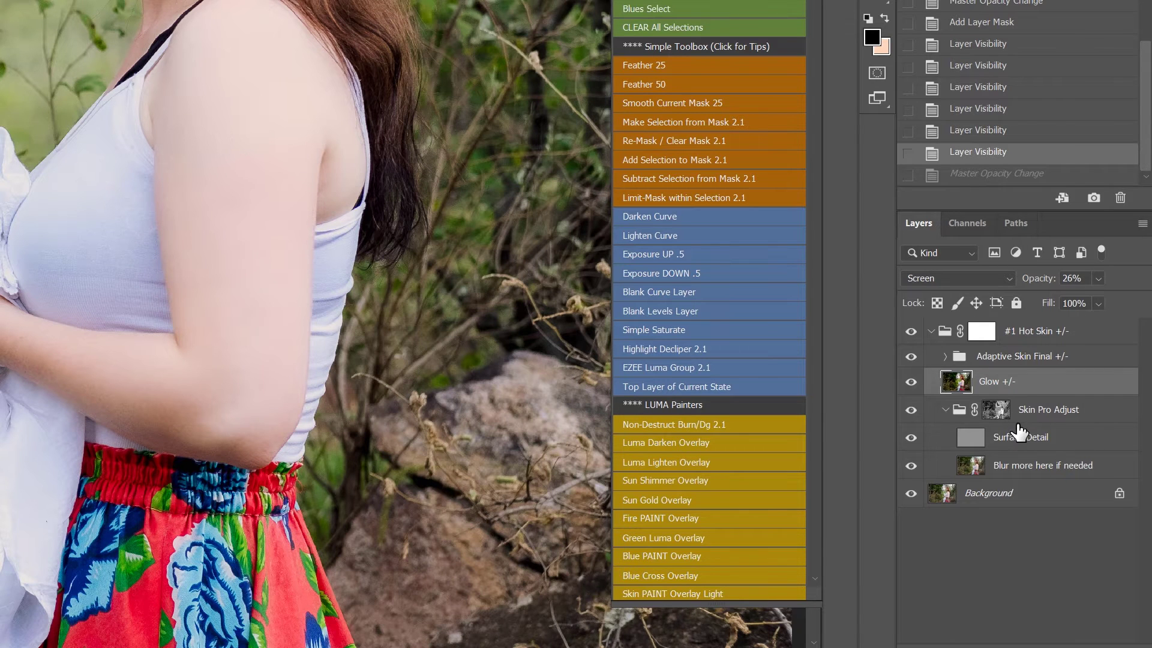
- Inspect the Skin Pro Adjust group and its mask, and compare the face with the group hidden and shown
{"action": "left_click", "coordinate": [1062, 411]}
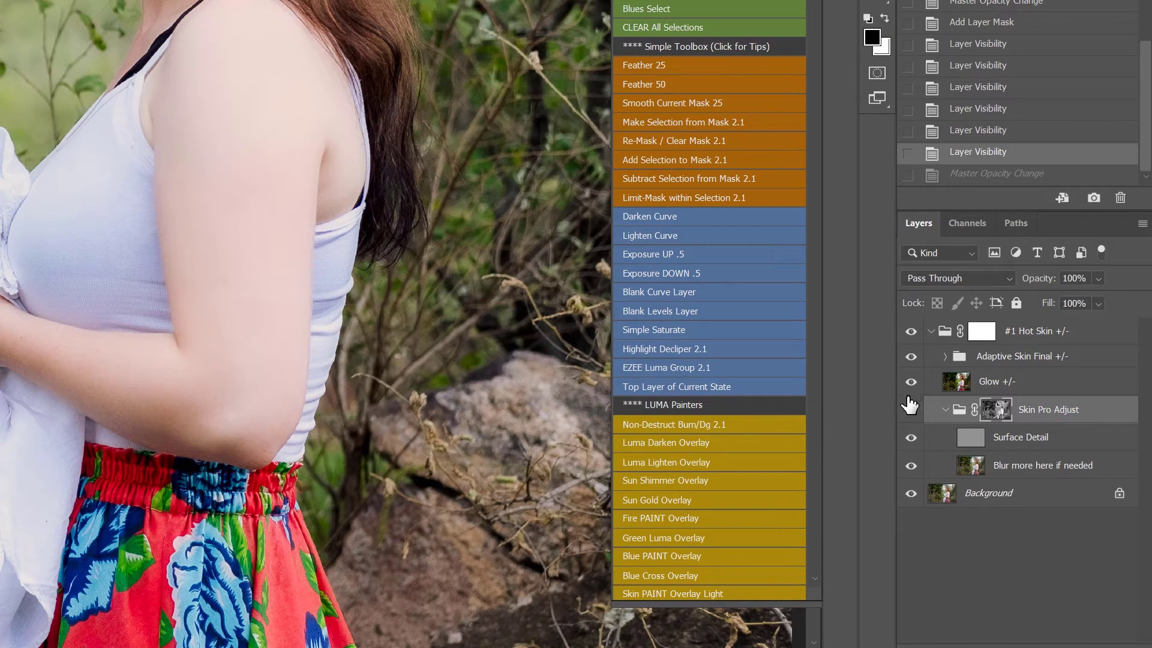
{"action": "left_click", "coordinate": [982, 332]}
{"action": "left_click", "coordinate": [1000, 412]}
{"action": "left_click", "coordinate": [995, 411]}
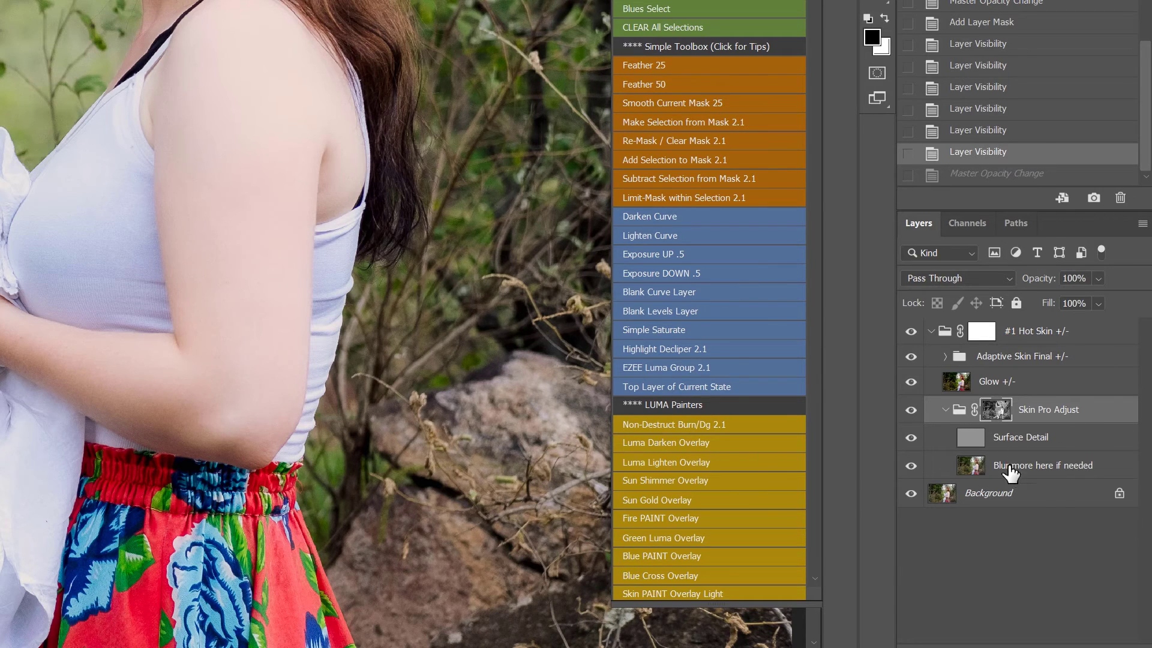
{"action": "left_click", "coordinate": [1012, 473]}
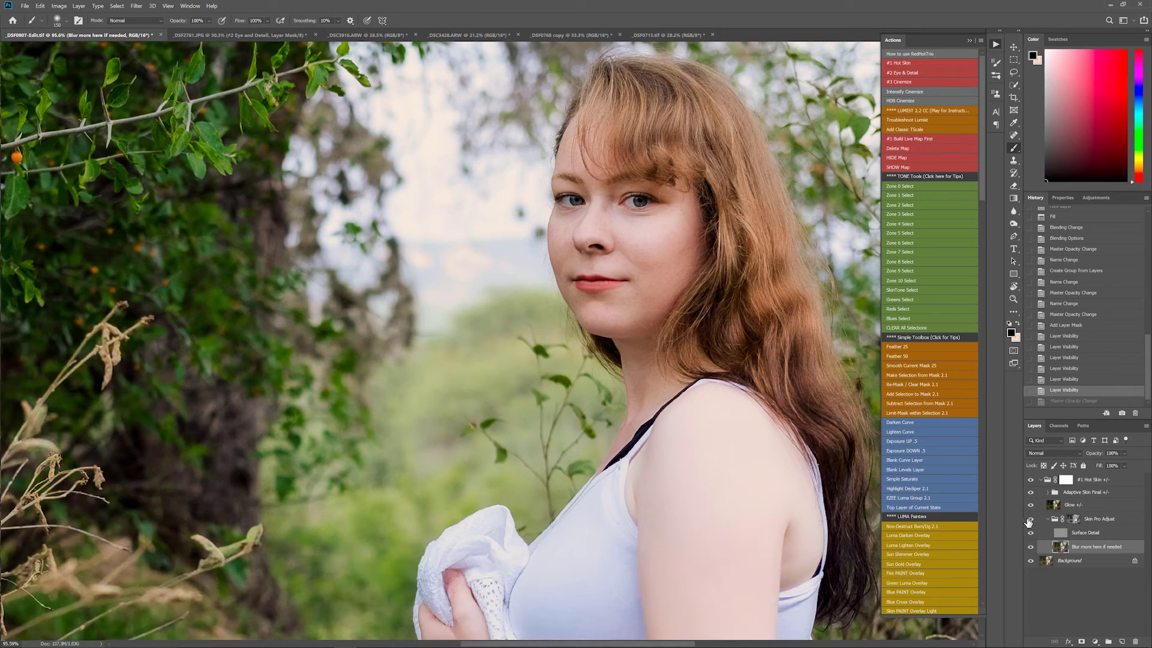
{"action": "left_click", "coordinate": [1029, 521]}
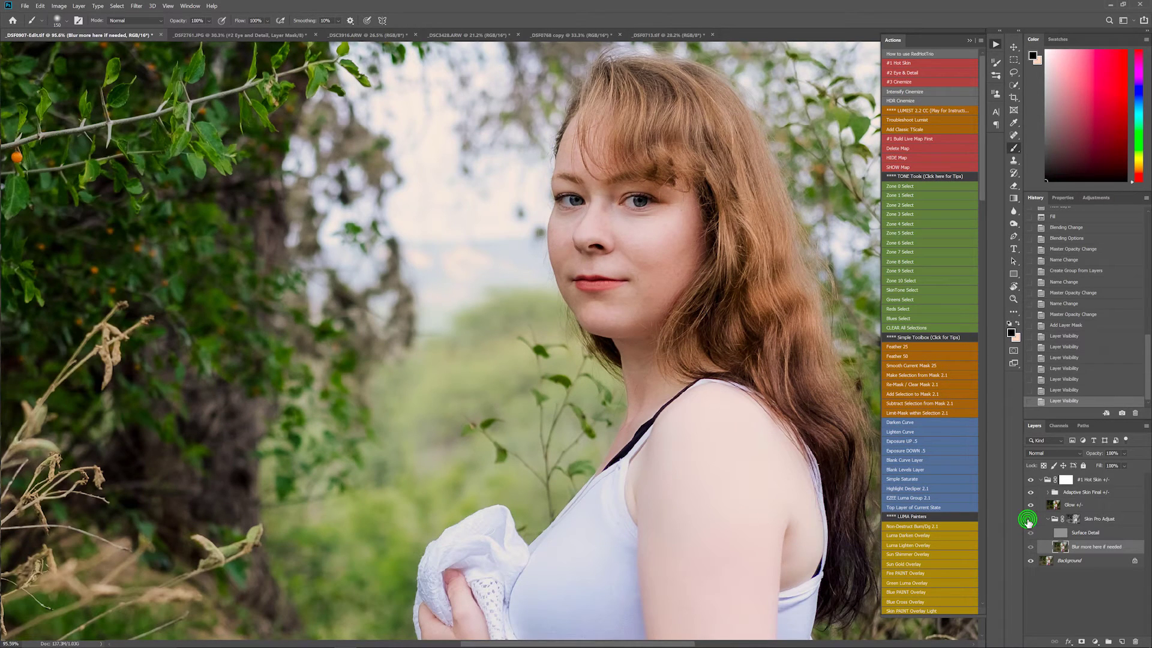
{"action": "left_click", "coordinate": [1029, 521]}
{"action": "left_click", "coordinate": [1029, 520]}
{"action": "left_click", "coordinate": [1030, 520]}
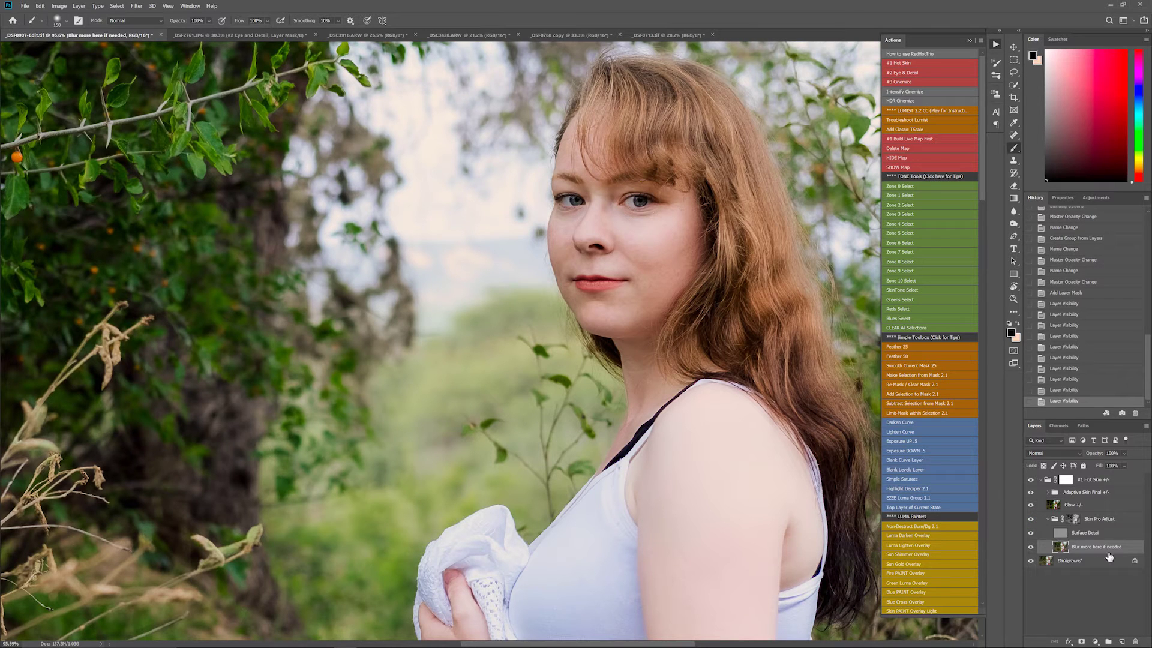
- Apply a Gaussian Blur with a radius of about 8 pixels to the "Blur more here if needed" layer
{"action": "left_click", "coordinate": [1090, 532]}
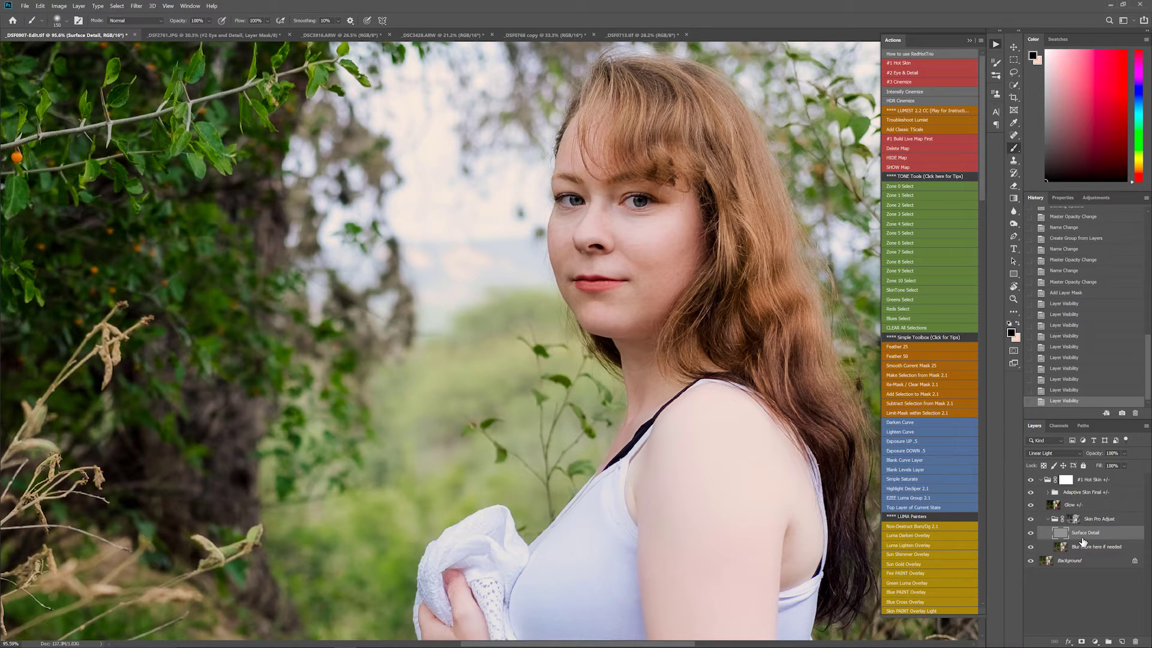
{"action": "left_click", "coordinate": [1081, 546]}
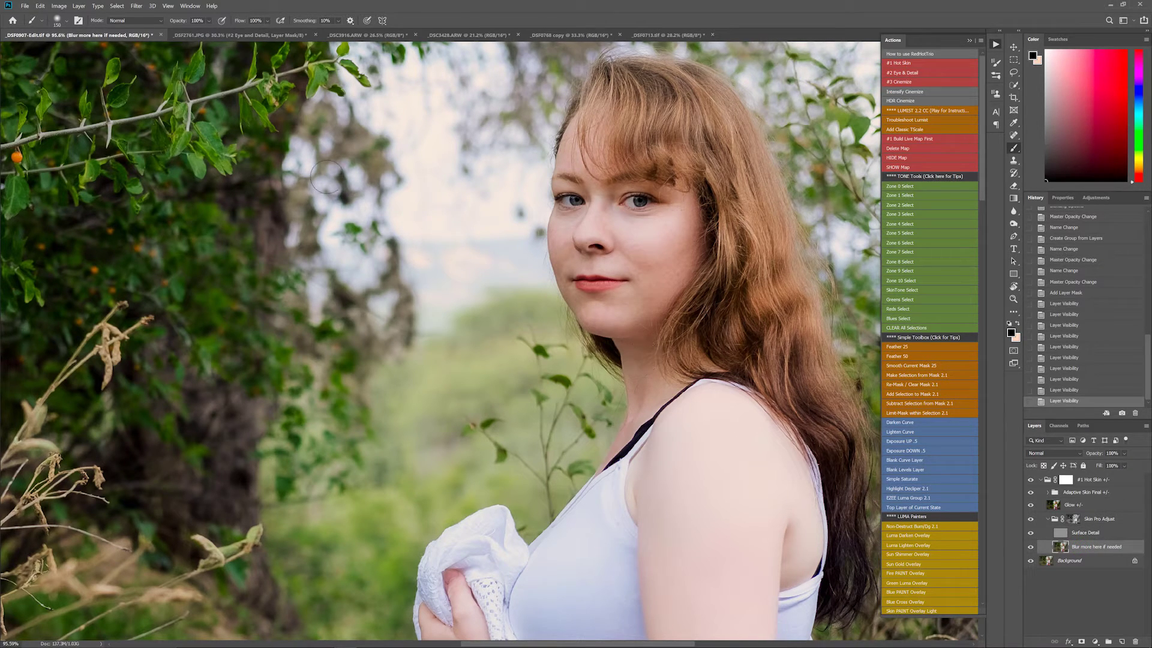
{"action": "left_click", "coordinate": [1105, 517]}
{"action": "left_click", "coordinate": [1095, 547]}
{"action": "left_click", "coordinate": [136, 6]}
{"action": "mouse_move", "coordinate": [174, 102]}
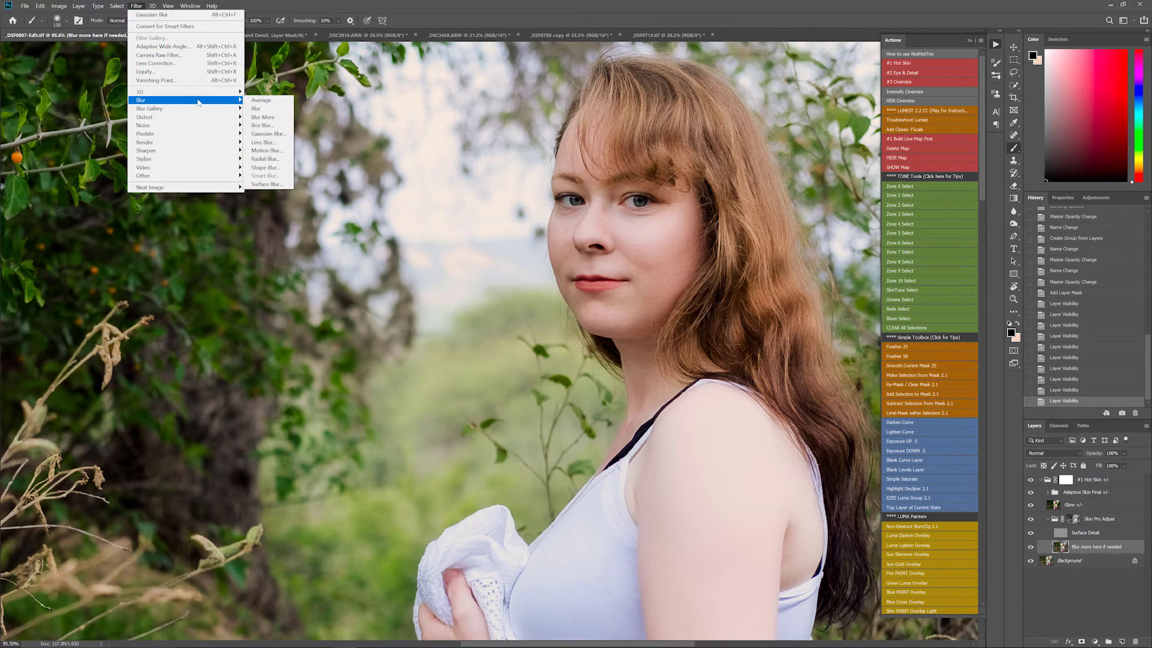
{"action": "left_click", "coordinate": [273, 133]}
{"action": "left_click_drag", "start_coordinate": [729, 429], "coordinate": [755, 430]}
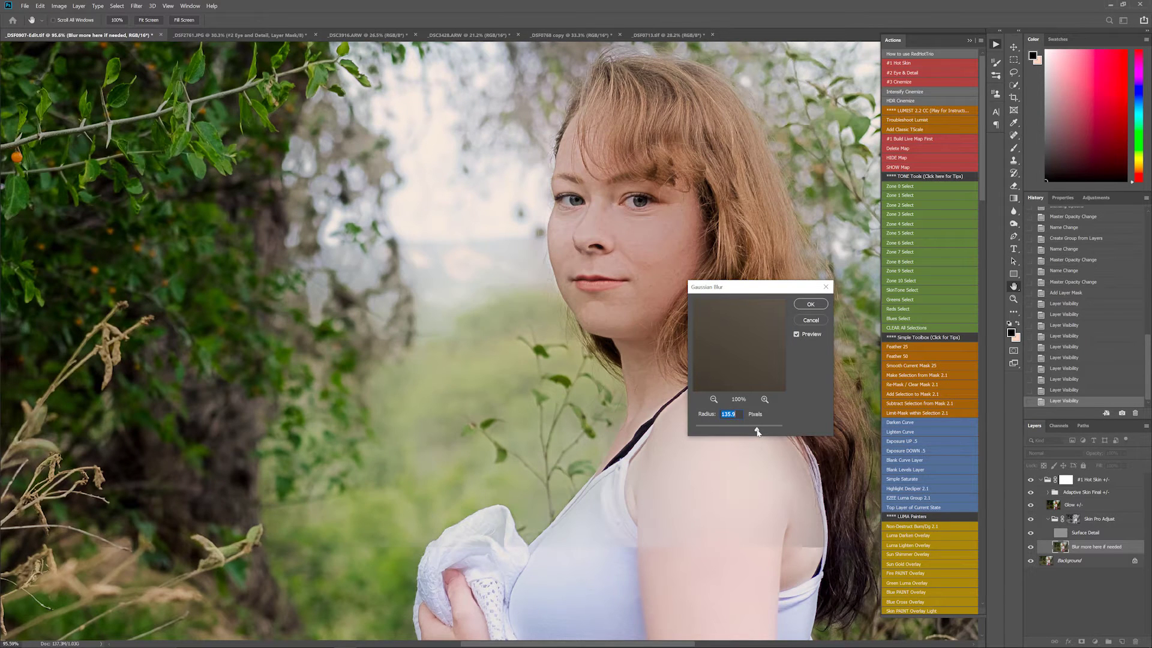
{"action": "left_click_drag", "start_coordinate": [756, 429], "coordinate": [723, 431]}
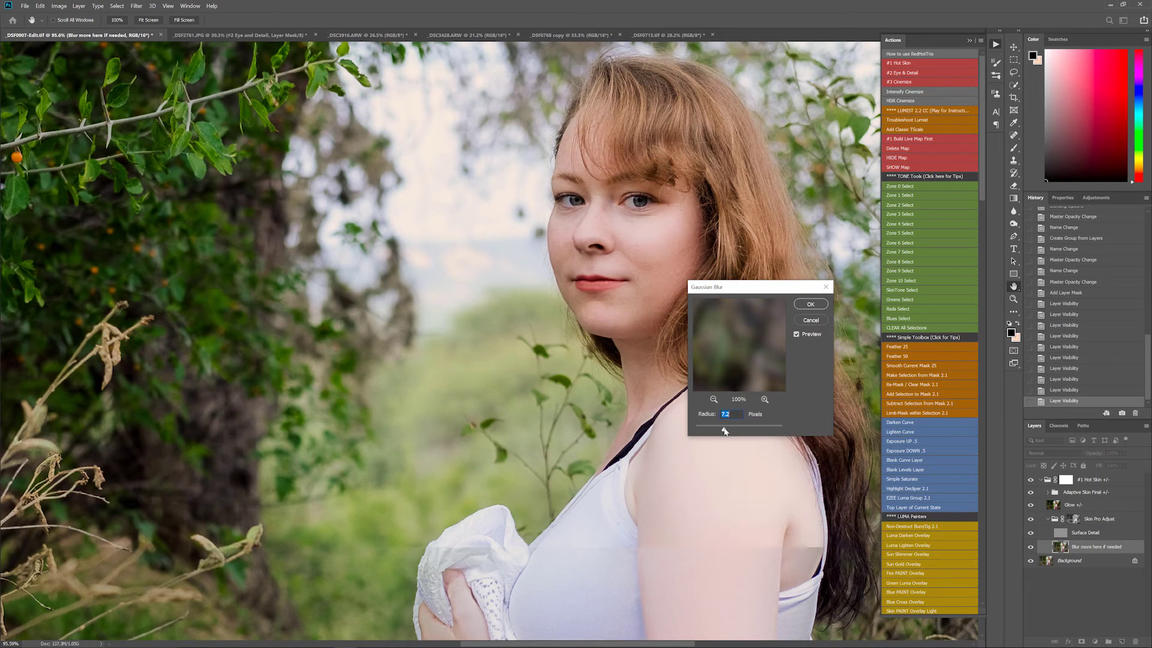
{"action": "left_click", "coordinate": [725, 430]}
{"action": "left_click_drag", "start_coordinate": [727, 431], "coordinate": [726, 430]}
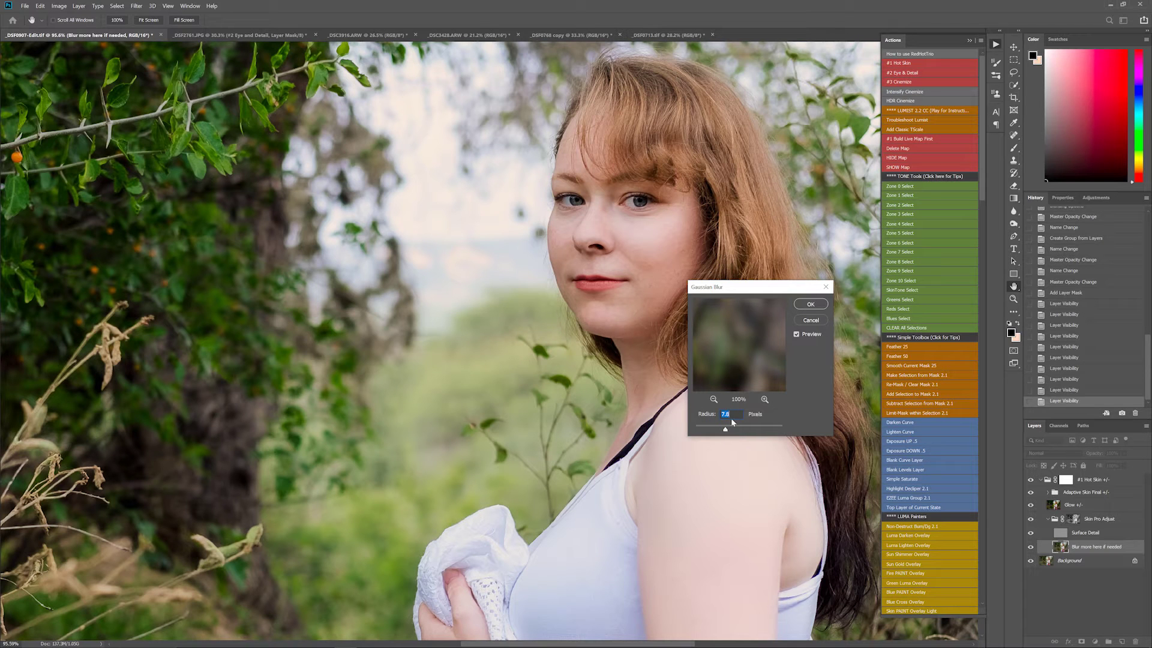
{"action": "left_click", "coordinate": [809, 306]}
{"action": "key", "text": "b"}
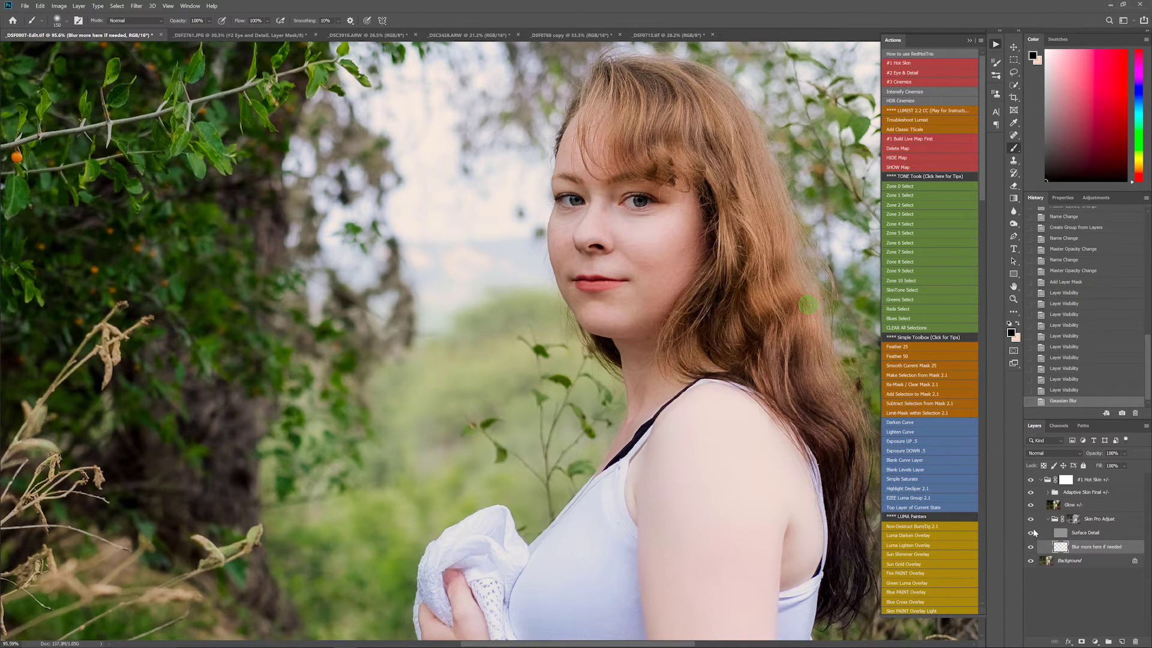
- Compare the portrait with the Surface Detail layer and the whole #1 Hot Skin group hidden and shown
{"action": "left_click", "coordinate": [1030, 532]}
{"action": "left_click", "coordinate": [1030, 533]}
{"action": "left_click", "coordinate": [1030, 480]}
{"action": "left_click", "coordinate": [1030, 480]}
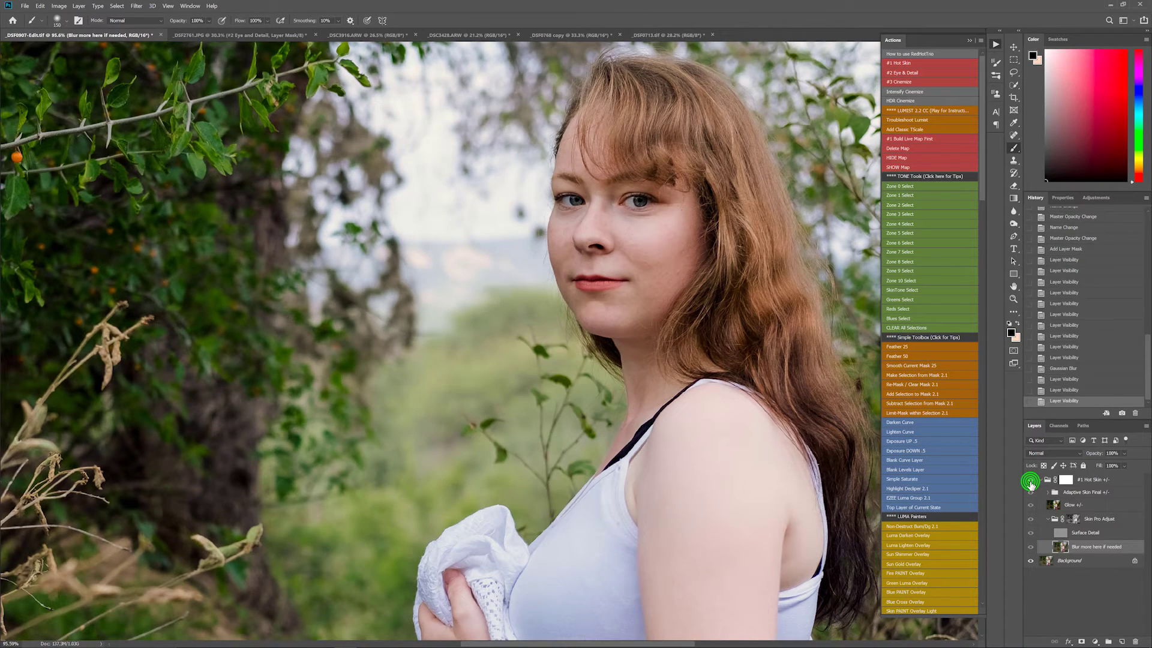
- Compare the portrait with the whole #1 Hot Skin group hidden and shown
{"action": "left_click", "coordinate": [1030, 480]}
{"action": "left_click", "coordinate": [1030, 479]}
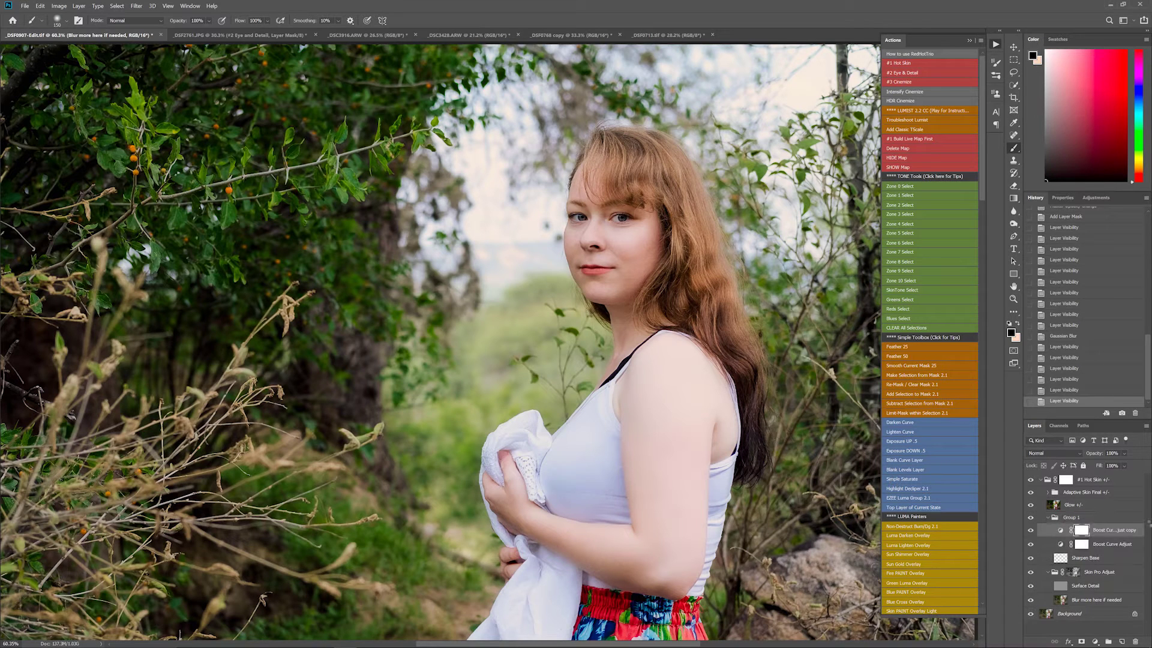
- Run the #2 Eye & Detail action and paint white over both eyes on the #2 Eye and Detail group's mask
{"action": "left_click_drag", "start_coordinate": [1068, 528], "coordinate": [1068, 483]}
{"action": "left_click", "coordinate": [1067, 480]}
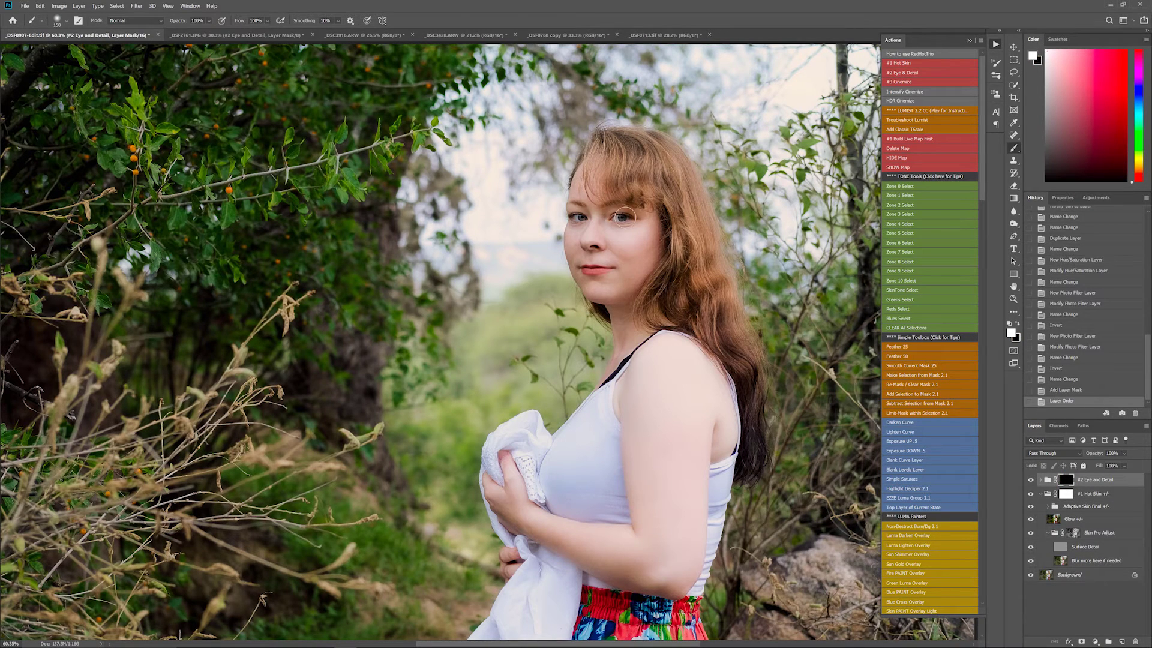
{"action": "scroll", "coordinate": [624, 216], "scroll_direction": "up", "scroll_amount": 5}
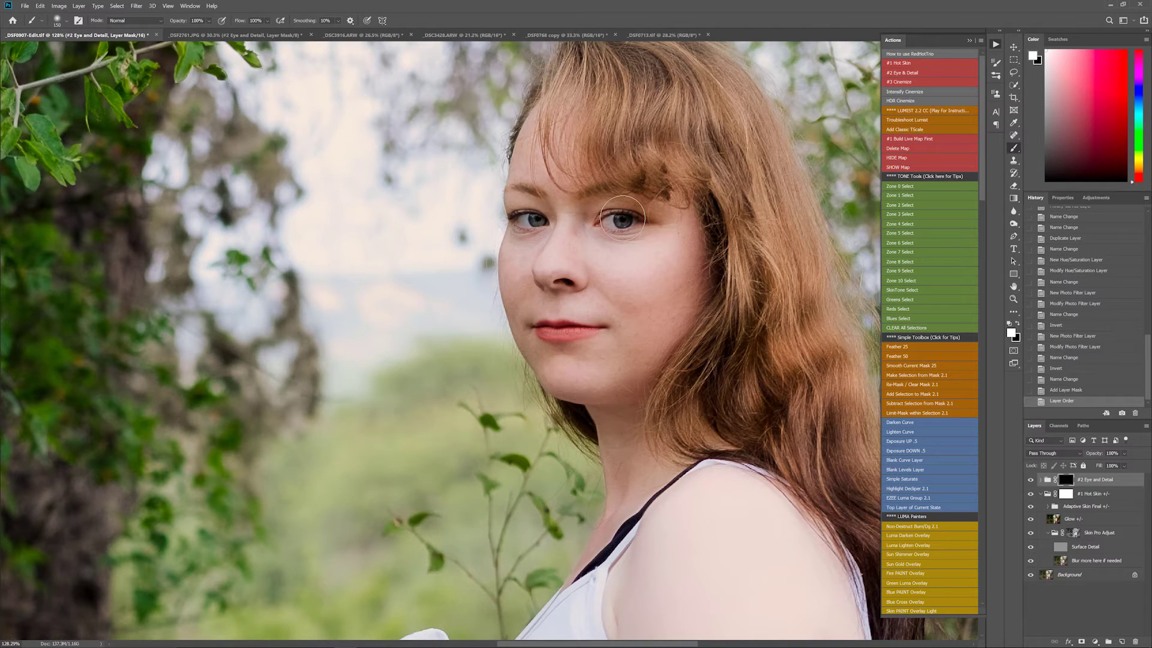
{"action": "left_click", "coordinate": [621, 220]}
{"action": "left_click", "coordinate": [534, 220]}
{"action": "left_click", "coordinate": [528, 221]}
{"action": "left_click", "coordinate": [528, 214]}
{"action": "left_click", "coordinate": [630, 219]}
{"action": "left_click", "coordinate": [643, 223]}
- Expand the #2 Eye and Detail group and compare the eyes with the Double Boost (opt) layer shown and hidden
{"action": "left_click", "coordinate": [1041, 479]}
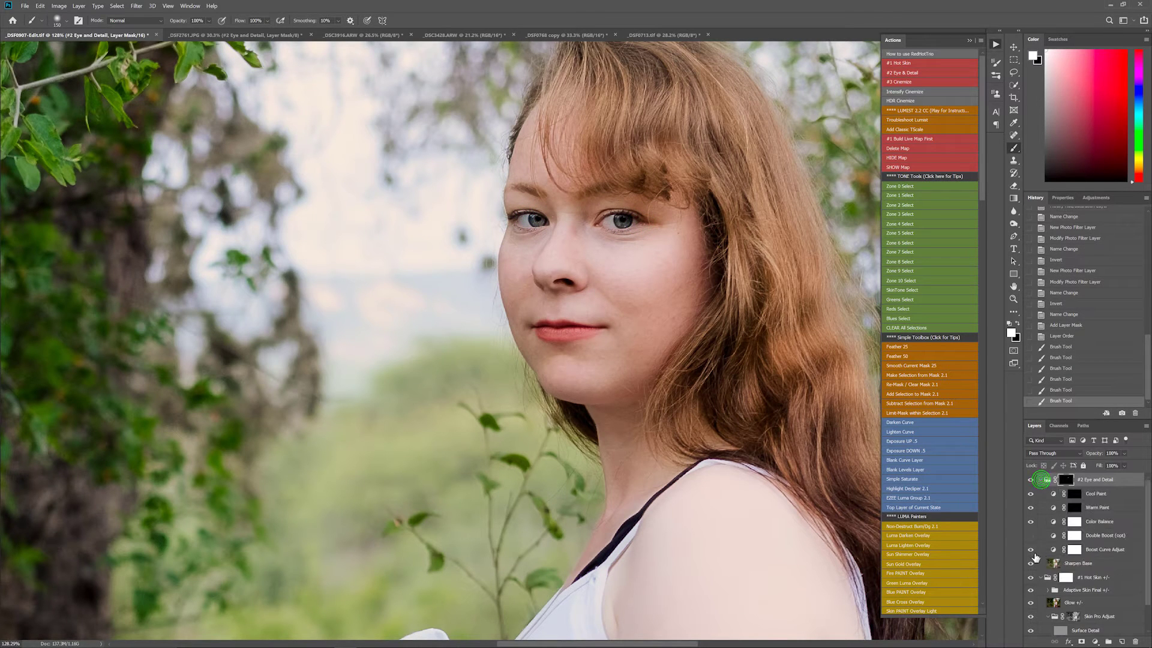
{"action": "left_click", "coordinate": [1031, 535]}
{"action": "left_click", "coordinate": [1030, 536]}
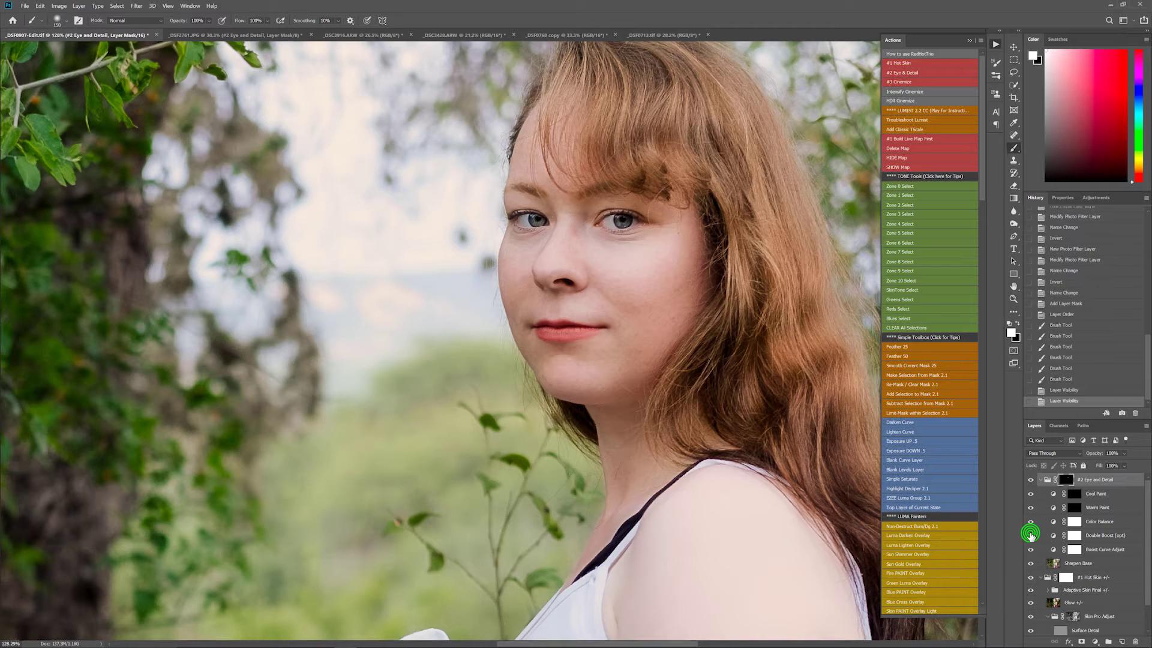
{"action": "left_click", "coordinate": [1031, 535]}
{"action": "left_click", "coordinate": [1030, 535]}
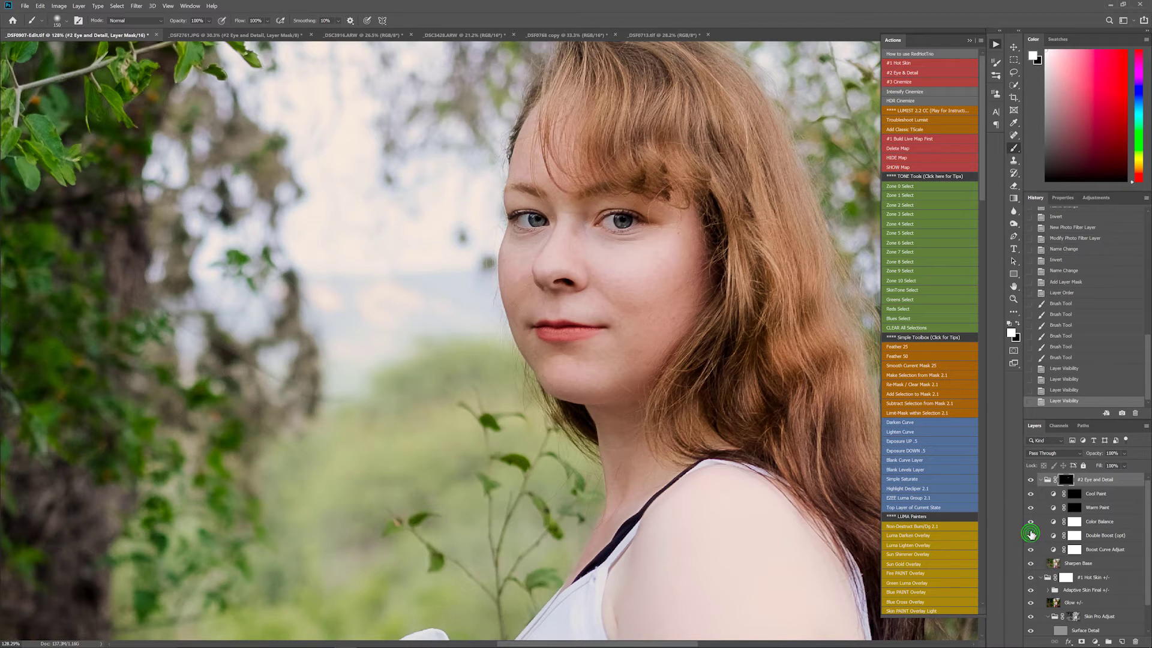
- Paint both irises in white on the Cool Paint layer's mask, using a brush small enough to stay within the iris
{"action": "left_click", "coordinate": [1074, 493]}
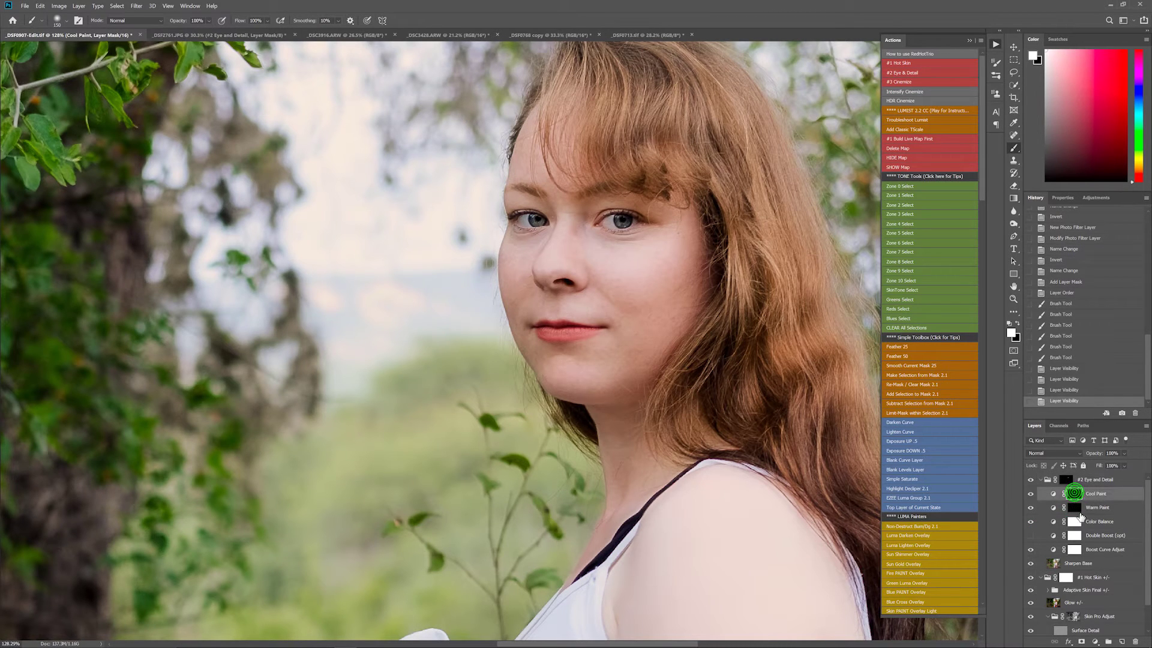
{"action": "left_click", "coordinate": [1073, 509]}
{"action": "left_click", "coordinate": [1073, 495]}
{"action": "left_click_drag", "start_coordinate": [618, 219], "coordinate": [621, 221]}
{"action": "key", "text": "ctrl+z"}
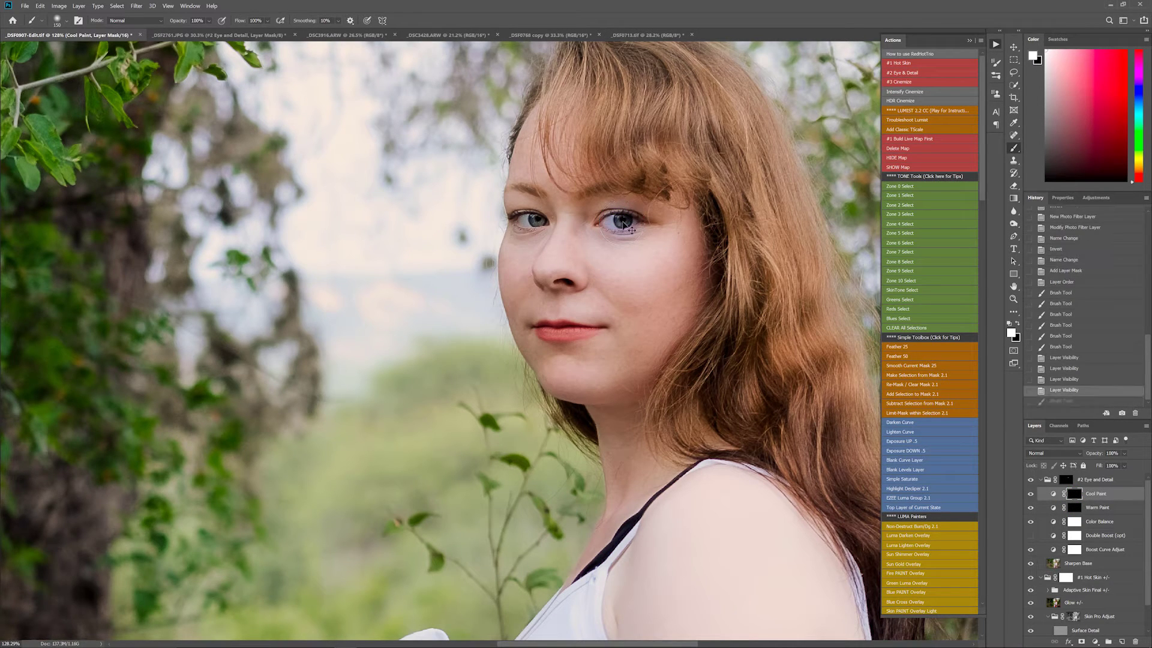
{"action": "right_click", "coordinate": [622, 220], "text": "alt"}
{"action": "left_click_drag", "start_coordinate": [618, 219], "coordinate": [619, 221]}
{"action": "left_click_drag", "start_coordinate": [534, 220], "coordinate": [535, 219]}
- Paint over the hair on the #2 Eye and Detail group's mask with a large white brush at 62% opacity
{"action": "left_click", "coordinate": [1100, 507]}
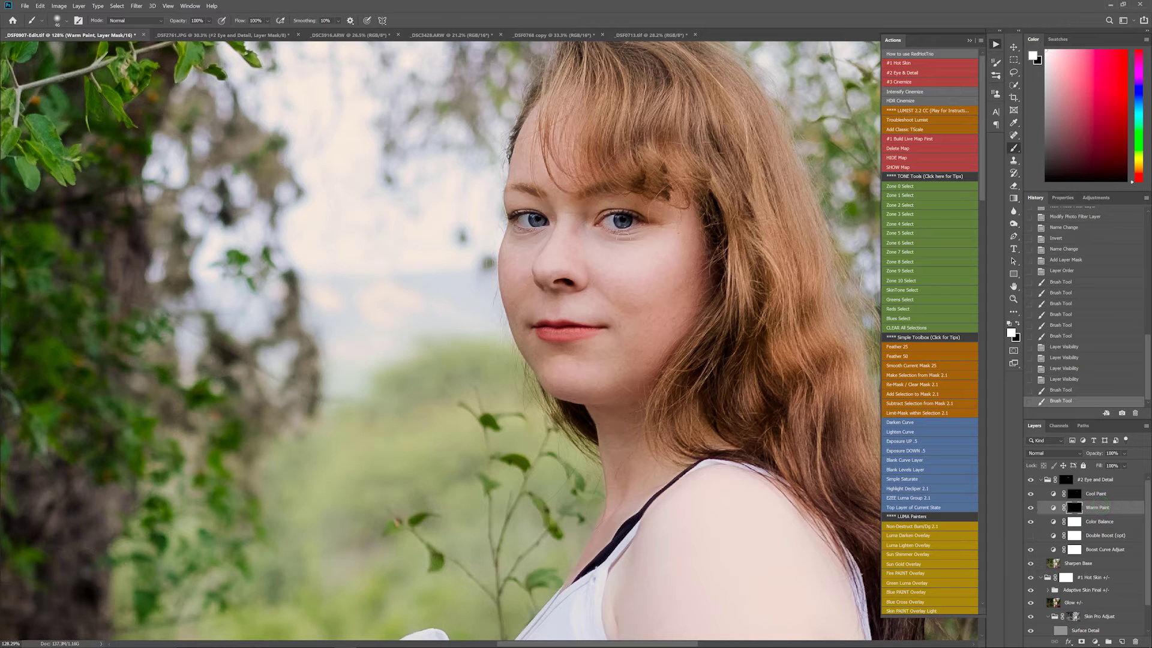
{"action": "left_click", "coordinate": [1063, 478]}
{"action": "mouse_move", "coordinate": [622, 267]}
{"action": "left_mouse_down"}
{"action": "mouse_move", "coordinate": [719, 267]}
{"action": "mouse_move", "coordinate": [747, 300]}
{"action": "mouse_move", "coordinate": [756, 419]}
{"action": "mouse_move", "coordinate": [798, 348]}
{"action": "left_mouse_up"}
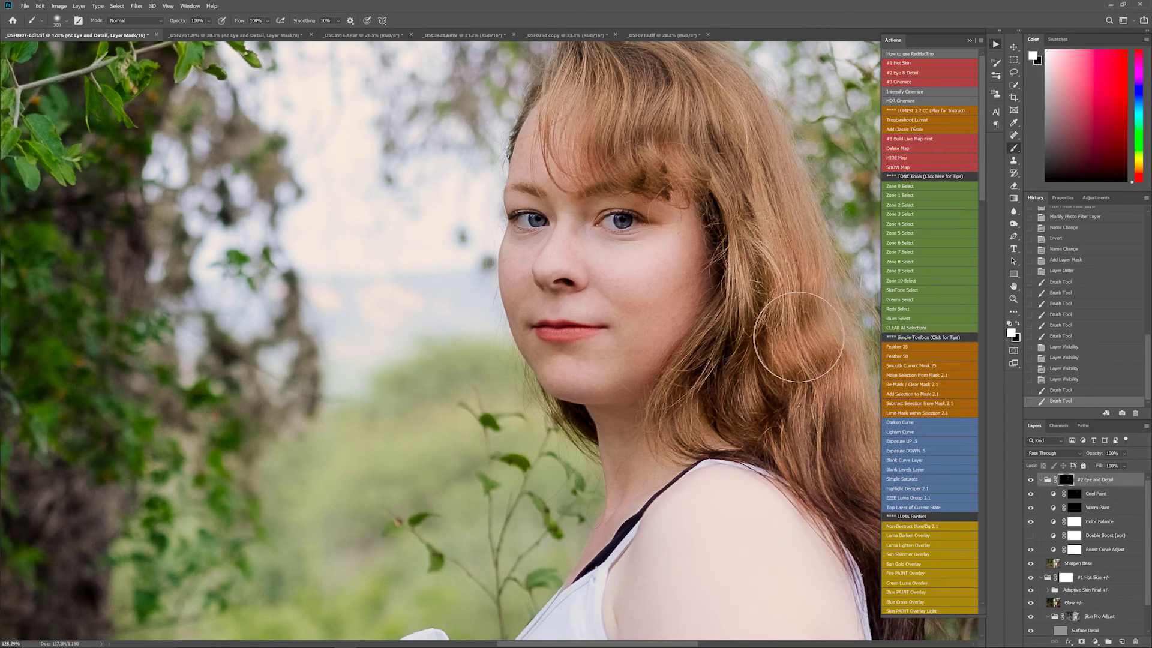
{"action": "key", "text": "ctrl+z"}
{"action": "key", "text": "6"}
{"action": "key", "text": "2"}
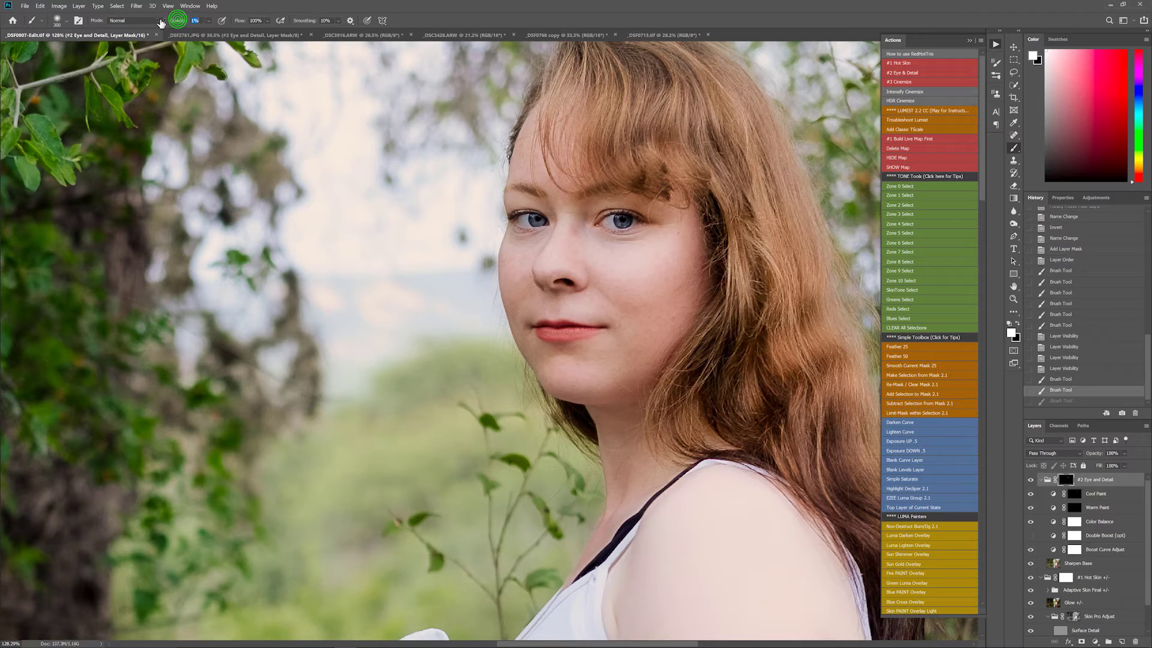
{"action": "left_click", "coordinate": [679, 81]}
{"action": "key", "text": "ctrl+shift+z"}
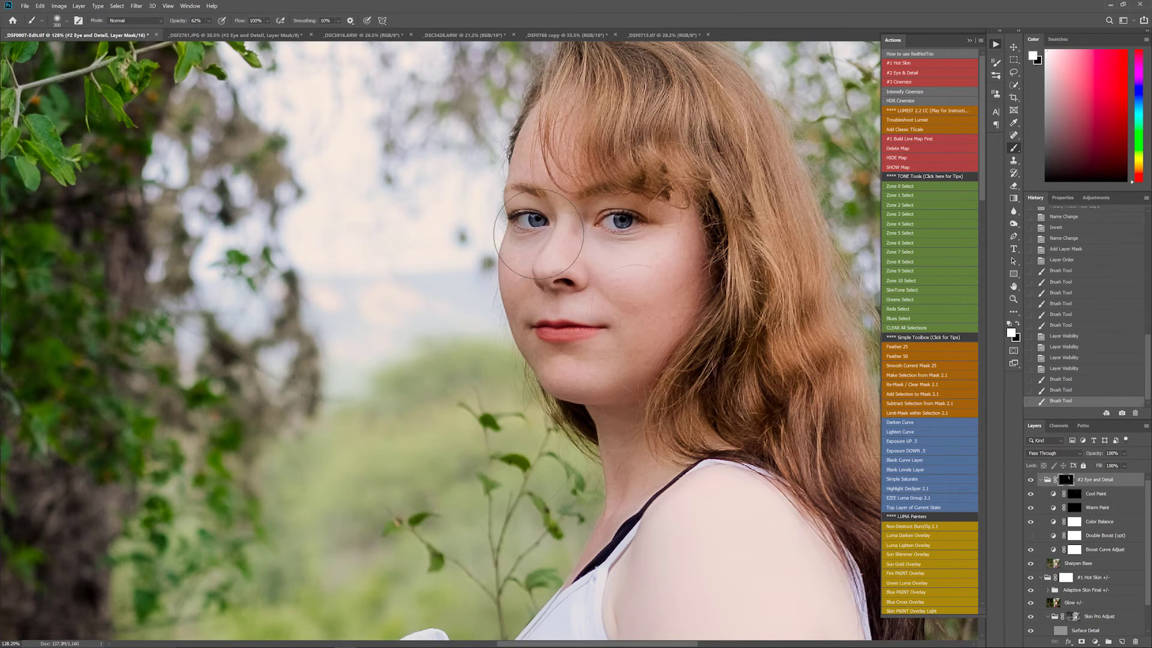
- Run the #3 Cinemize action on the whole portrait and collapse its layer group
{"action": "scroll", "coordinate": [650, 409], "scroll_direction": "down", "scroll_amount": 3}
{"action": "scroll", "coordinate": [721, 427], "scroll_direction": "down", "scroll_amount": 3}
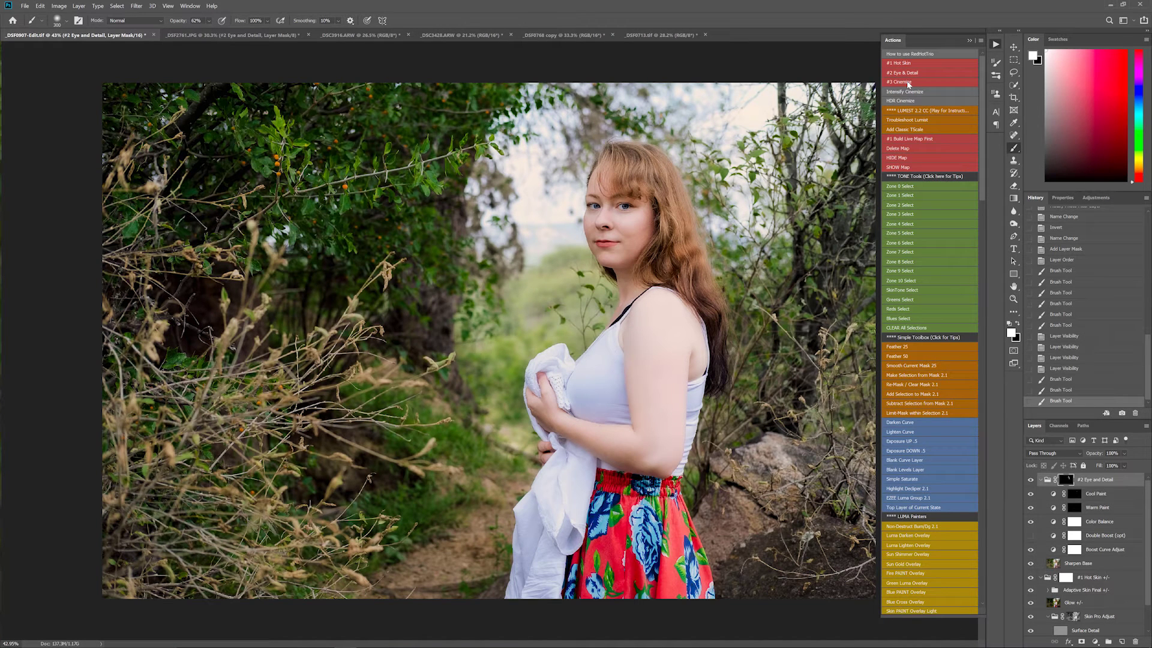
{"action": "left_click", "coordinate": [908, 83]}
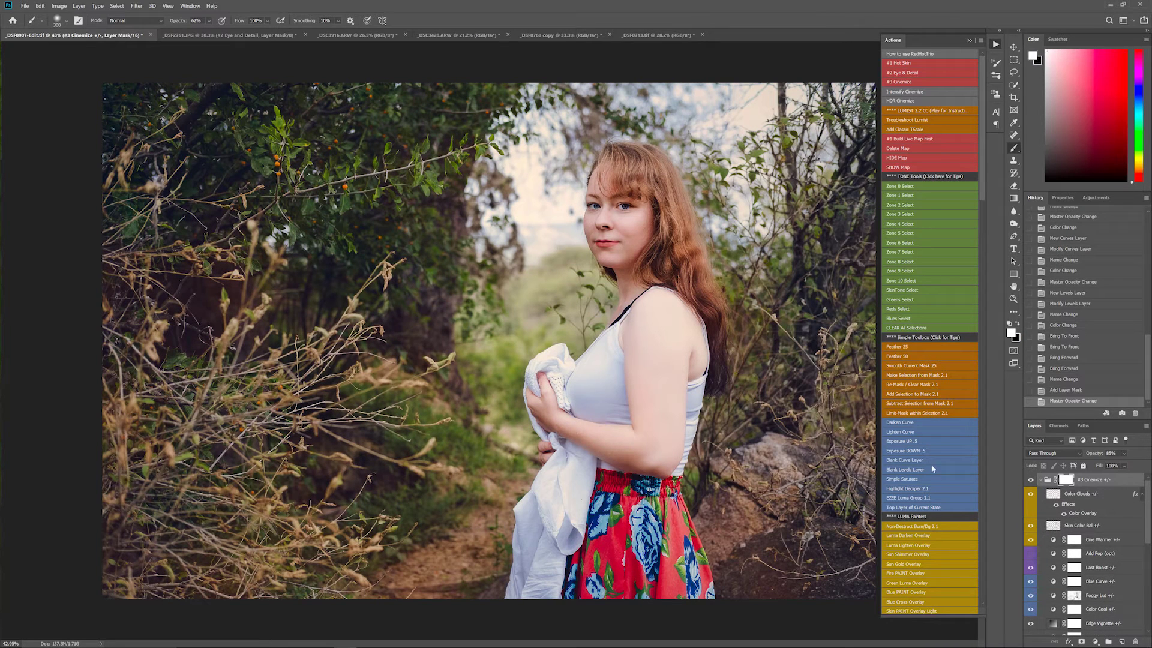
{"action": "left_click", "coordinate": [1038, 480]}
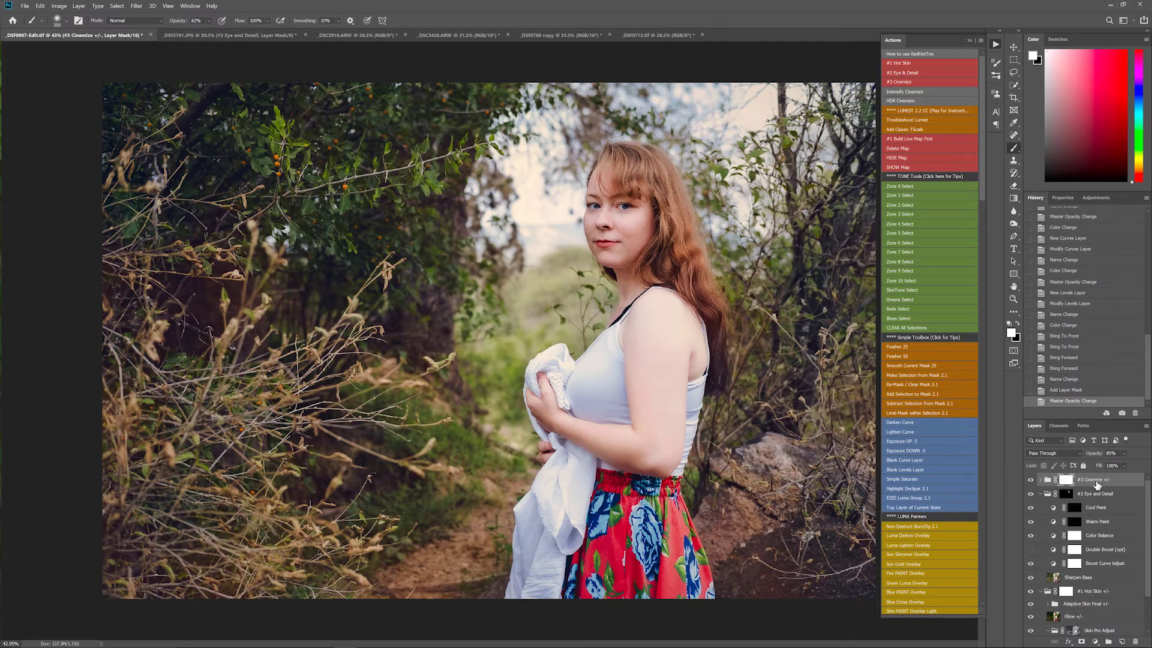
- Lower the #3 Cinemize group's opacity to 62% and compare the portrait with the group hidden and shown
{"action": "left_click_drag", "start_coordinate": [1093, 455], "coordinate": [1143, 459]}
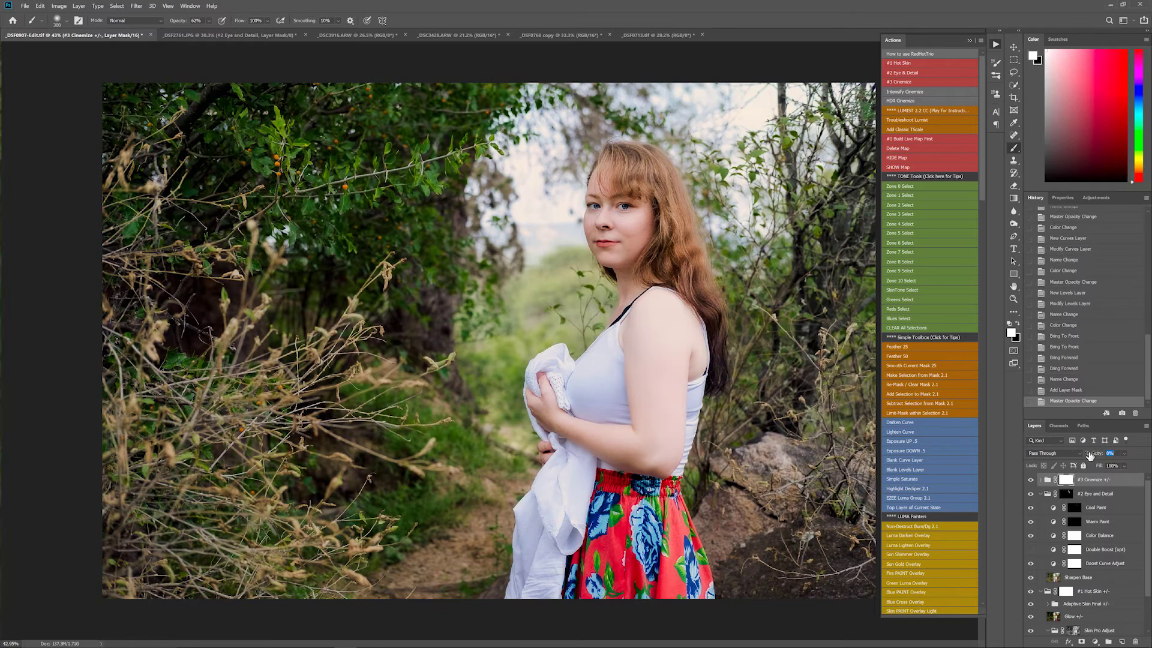
{"action": "type", "text": "66"}
{"action": "key", "text": "Return"}
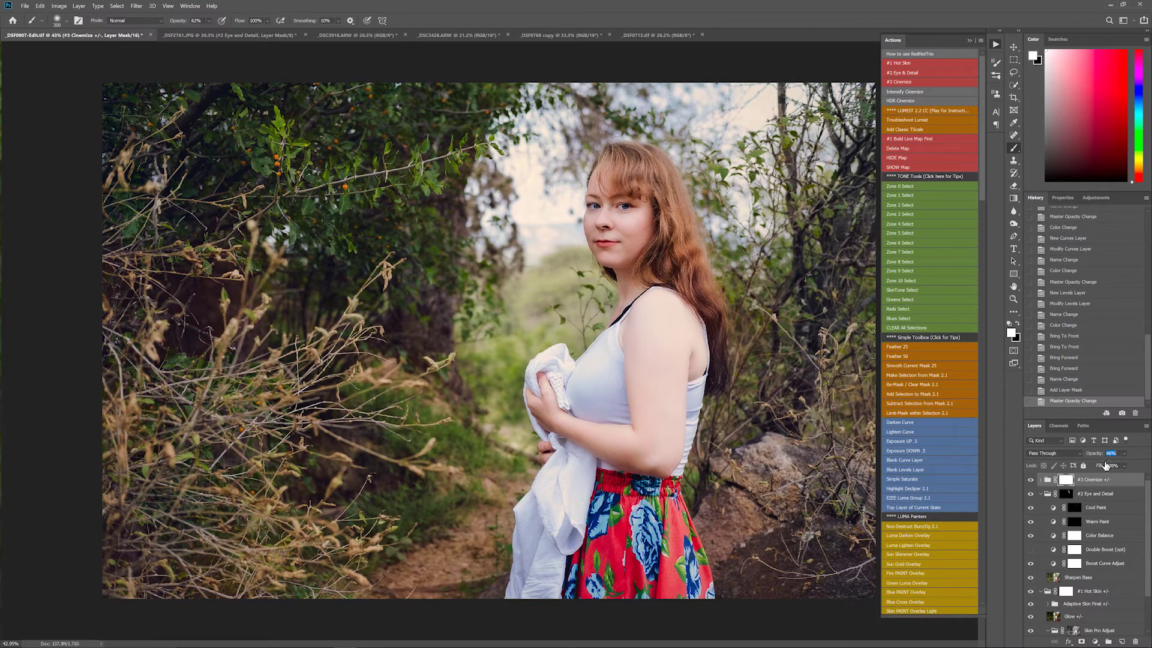
{"action": "left_click", "coordinate": [1030, 479]}
{"action": "left_click", "coordinate": [1030, 479]}
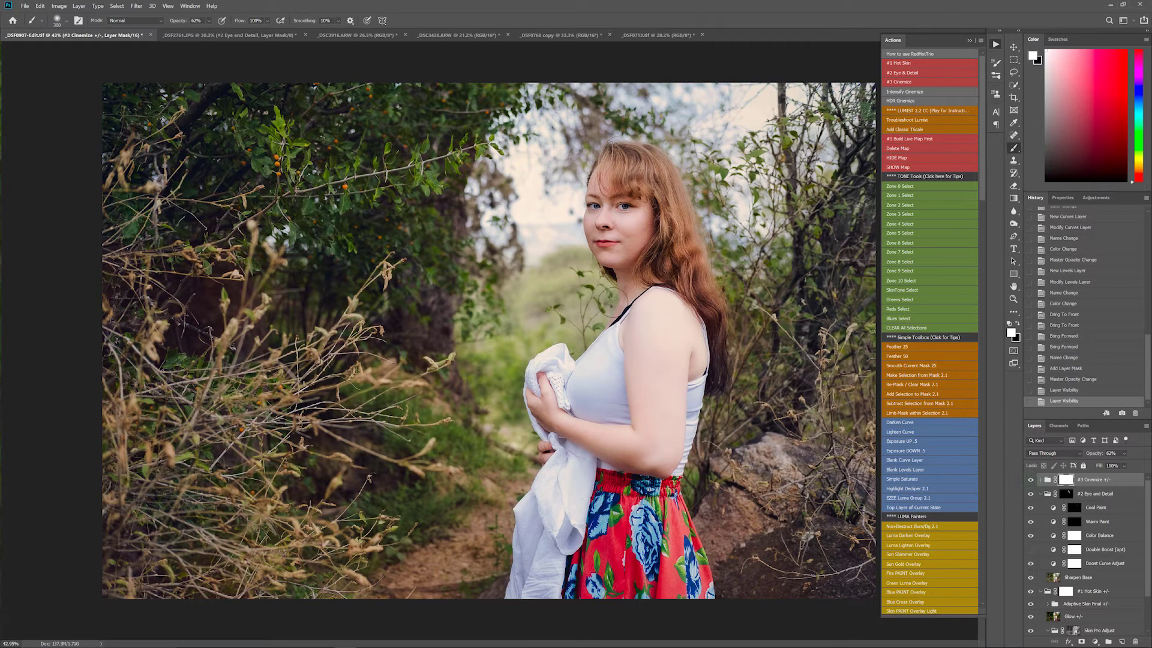
- Switch to the _DSF2761.JPG portrait and run the #1 Hot Skin action on it
{"action": "key", "text": "ctrl+Tab"}
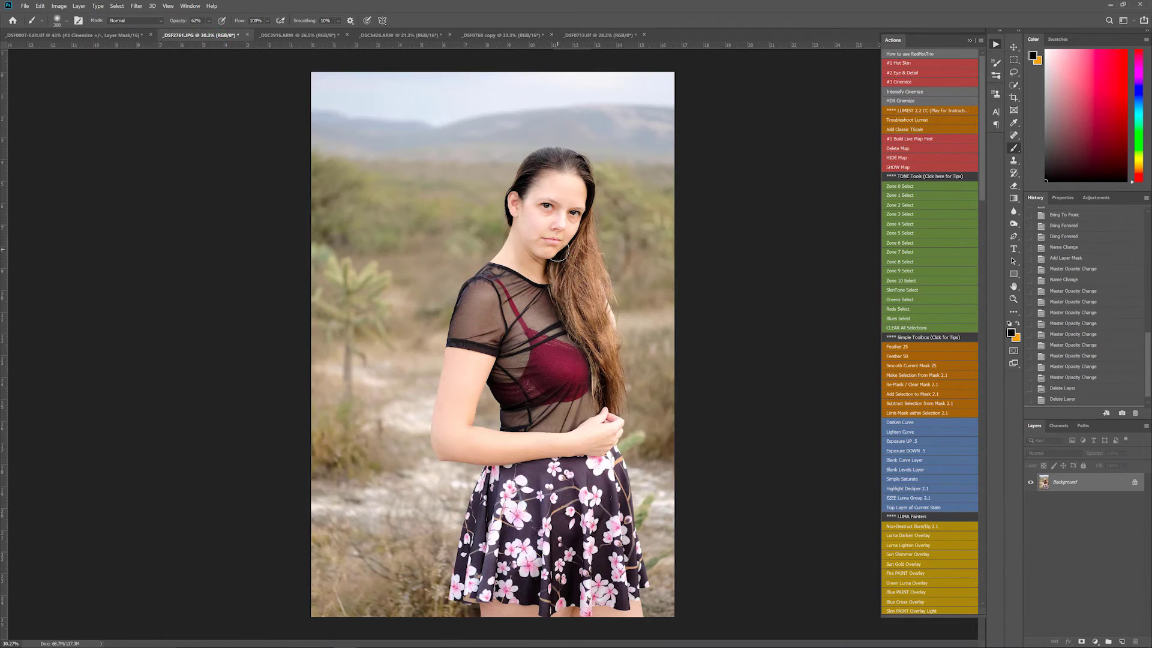
{"action": "scroll", "coordinate": [560, 252], "scroll_direction": "up", "scroll_amount": 1}
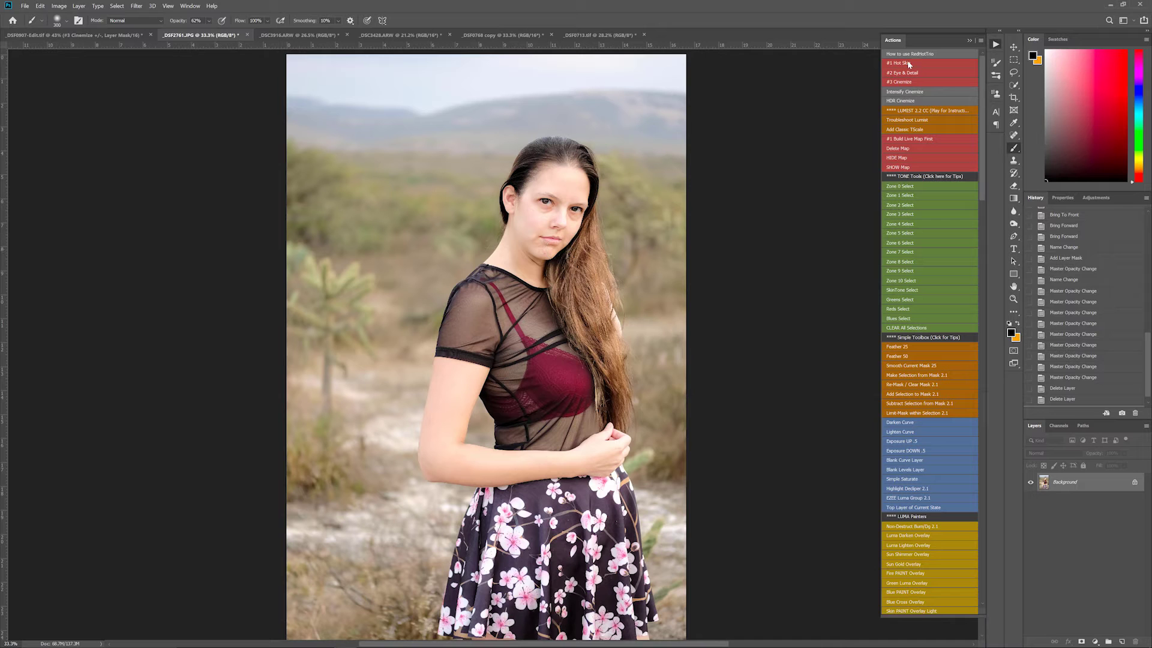
{"action": "scroll", "coordinate": [630, 228], "scroll_direction": "up", "scroll_amount": 6}
{"action": "left_click_drag", "start_coordinate": [475, 445], "coordinate": [502, 408]}
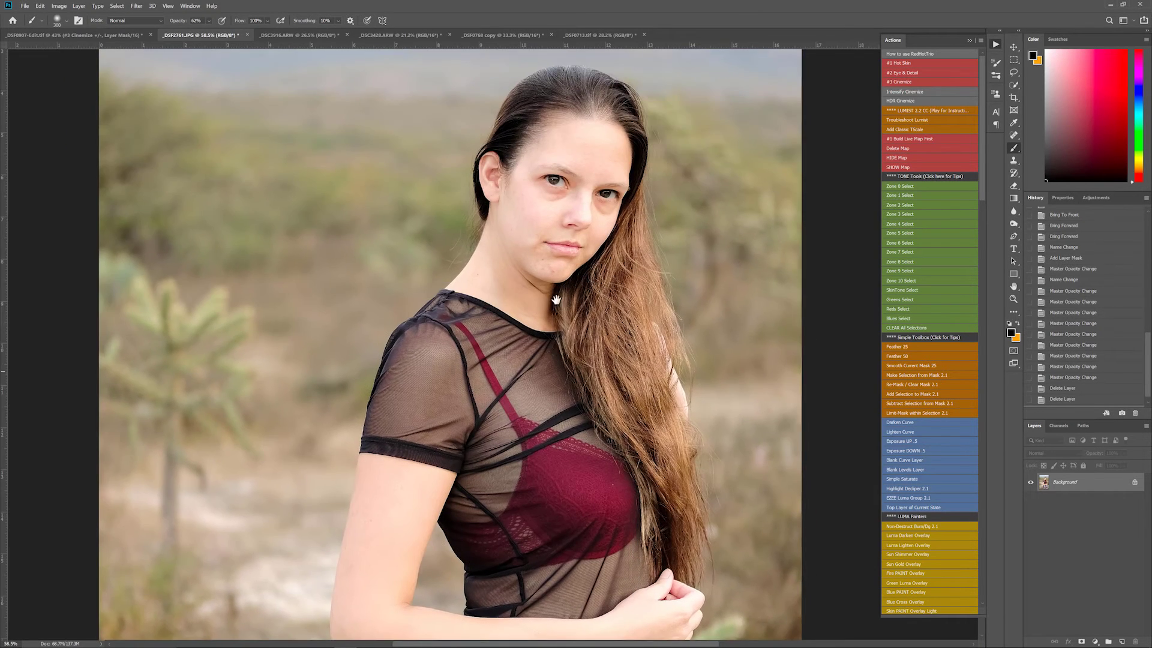
{"action": "key", "text": "ctrl+0"}
{"action": "key", "text": "ctrl+r"}
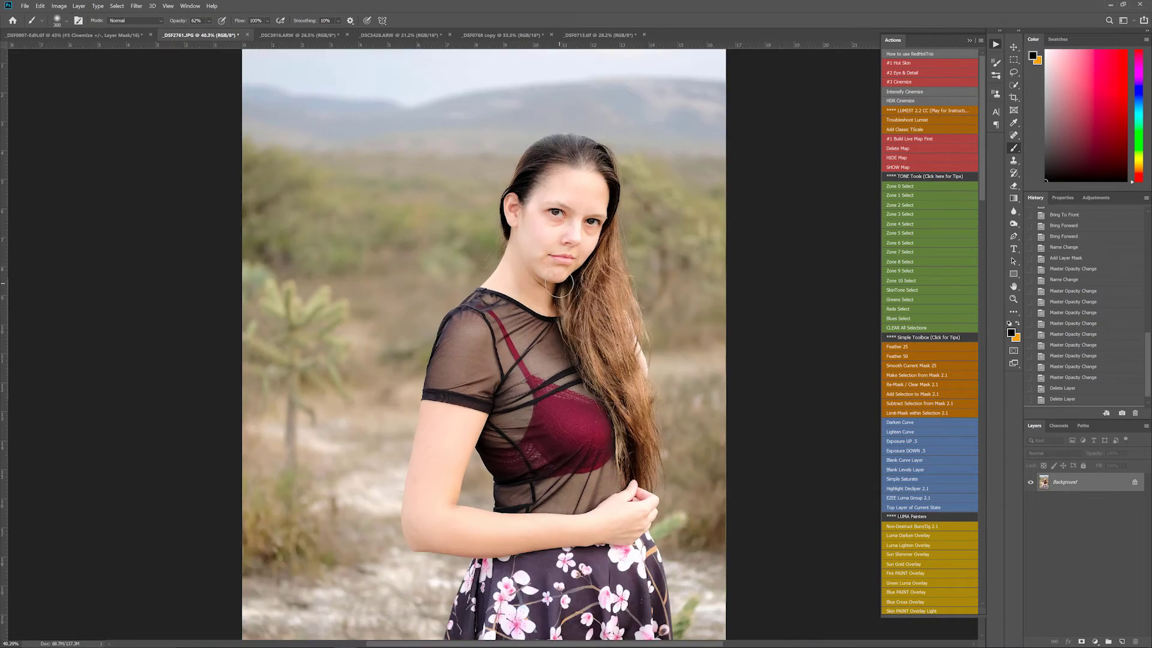
{"action": "left_click", "coordinate": [904, 64]}
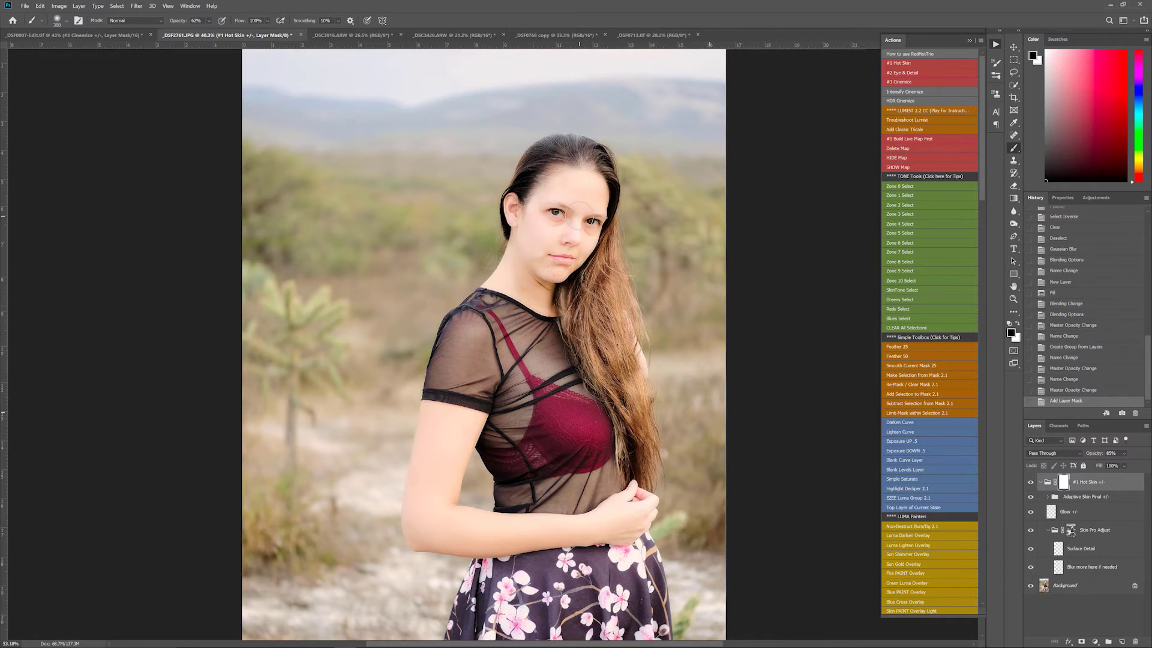
- Hide the Glow layer inside the #1 Hot Skin group
{"action": "scroll", "coordinate": [579, 215], "scroll_direction": "up", "scroll_amount": 2}
{"action": "left_click", "coordinate": [577, 220]}
{"action": "left_click_drag", "start_coordinate": [601, 218], "coordinate": [649, 213]}
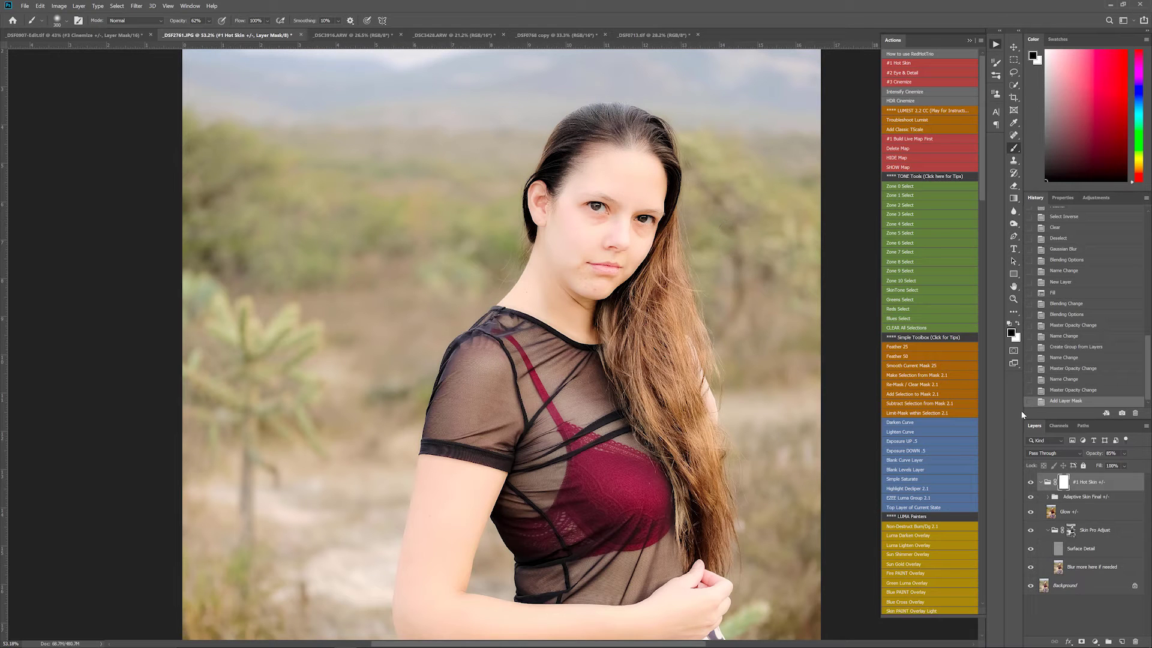
{"action": "left_click", "coordinate": [1071, 497]}
{"action": "left_click", "coordinate": [1070, 512]}
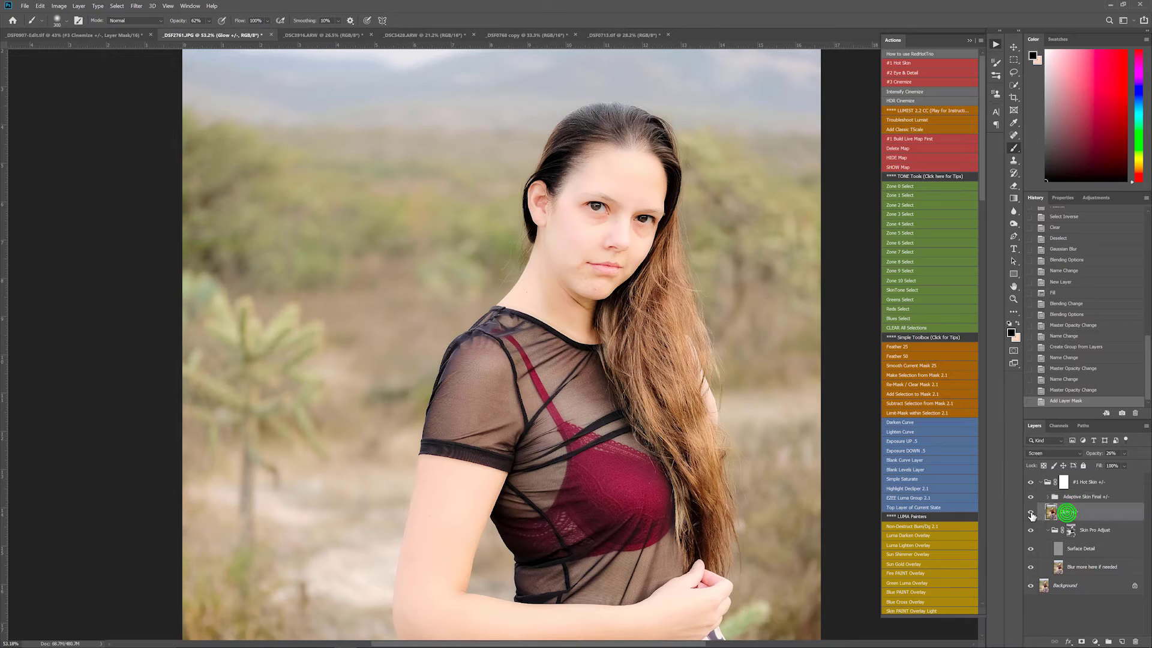
{"action": "left_click", "coordinate": [1030, 512]}
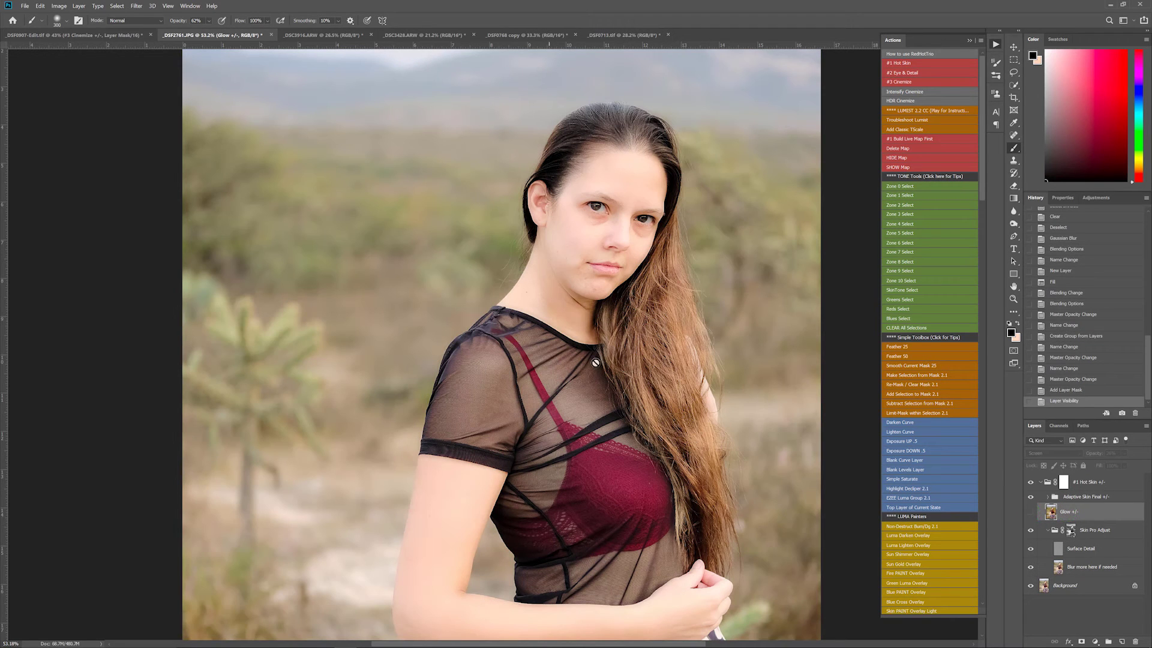
- Compare the skin with the Adaptive Skin Final group hidden and shown, and adjust that group's opacity
{"action": "left_click", "coordinate": [1089, 530]}
{"action": "left_click", "coordinate": [1087, 494]}
{"action": "left_click", "coordinate": [1030, 498]}
{"action": "left_click", "coordinate": [1030, 498]}
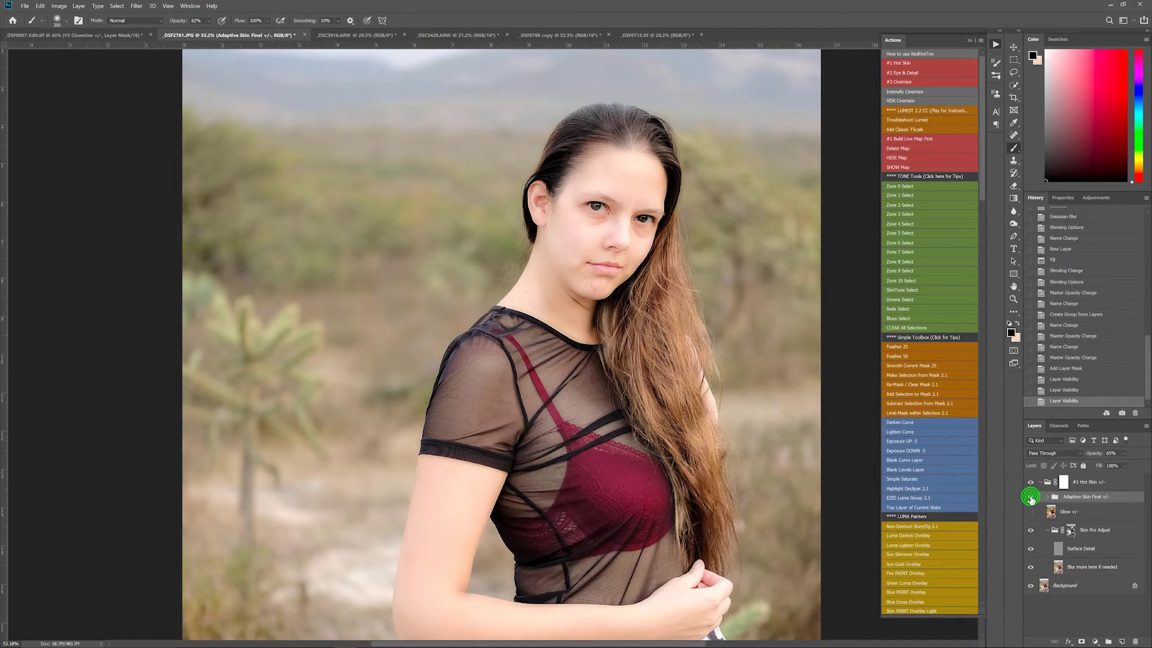
{"action": "left_click", "coordinate": [1031, 498]}
{"action": "left_click", "coordinate": [1031, 498]}
{"action": "left_click", "coordinate": [1031, 498]}
{"action": "left_click", "coordinate": [1031, 498]}
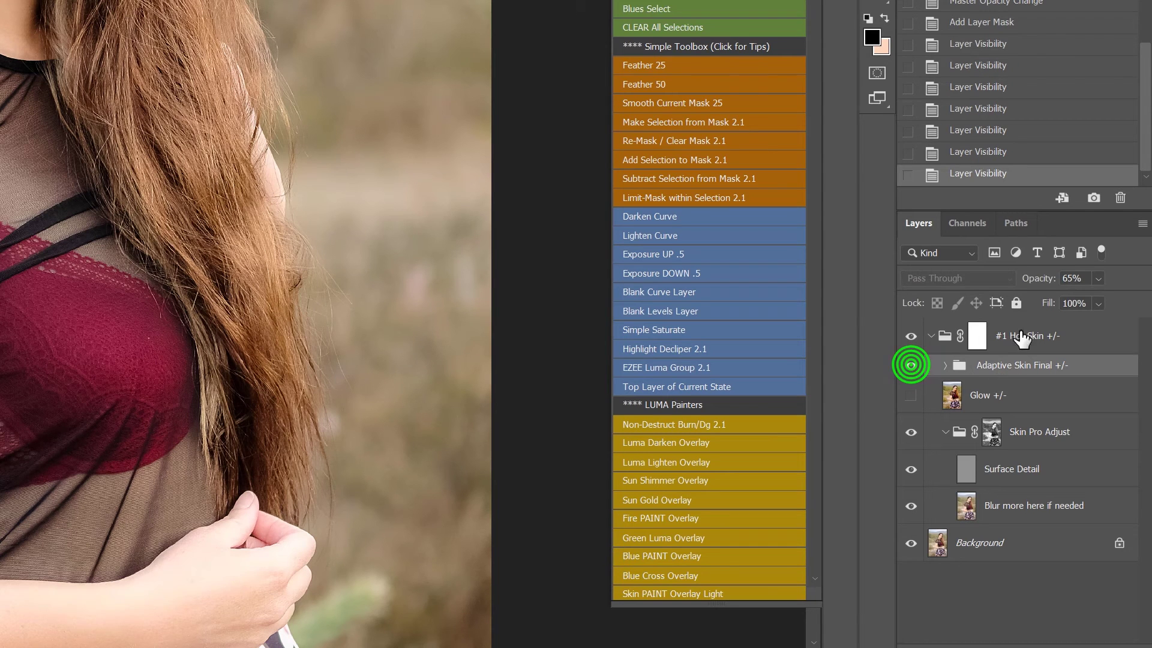
{"action": "mouse_move", "coordinate": [1036, 281]}
{"action": "left_mouse_down"}
{"action": "mouse_move", "coordinate": [1010, 288]}
{"action": "mouse_move", "coordinate": [1028, 289]}
{"action": "left_mouse_up"}
{"action": "left_click", "coordinate": [150, 329]}
{"action": "left_click_drag", "start_coordinate": [155, 321], "coordinate": [219, 375]}
- Try a Gaussian Blur with a radius of about 6 pixels on the "Blur more here if needed" layer
{"action": "left_click", "coordinate": [1016, 506]}
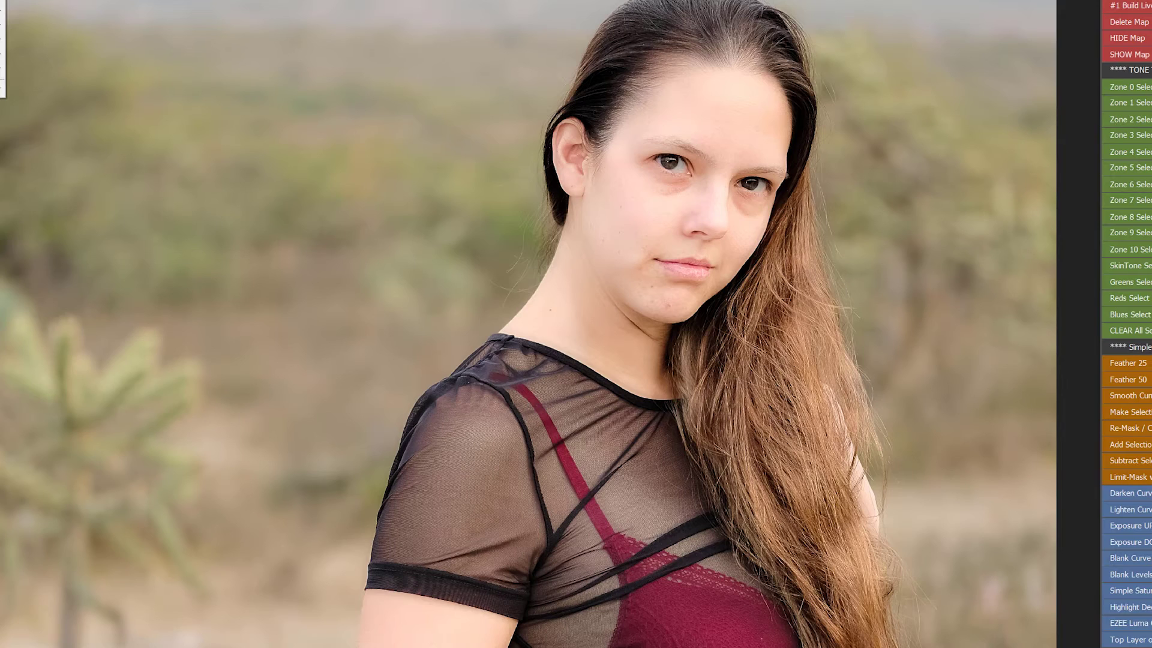
{"action": "left_click", "coordinate": [36, 1]}
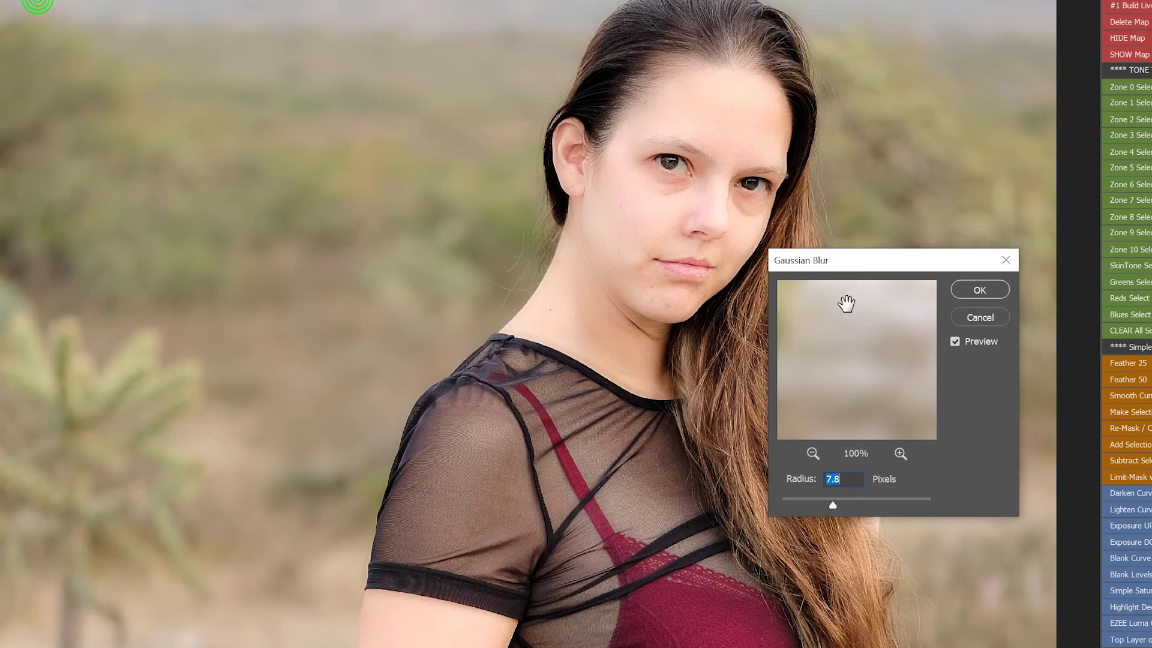
{"action": "mouse_move", "coordinate": [834, 509]}
{"action": "left_mouse_down"}
{"action": "mouse_move", "coordinate": [853, 509]}
{"action": "mouse_move", "coordinate": [829, 503]}
{"action": "left_mouse_up"}
{"action": "left_click", "coordinate": [976, 323]}
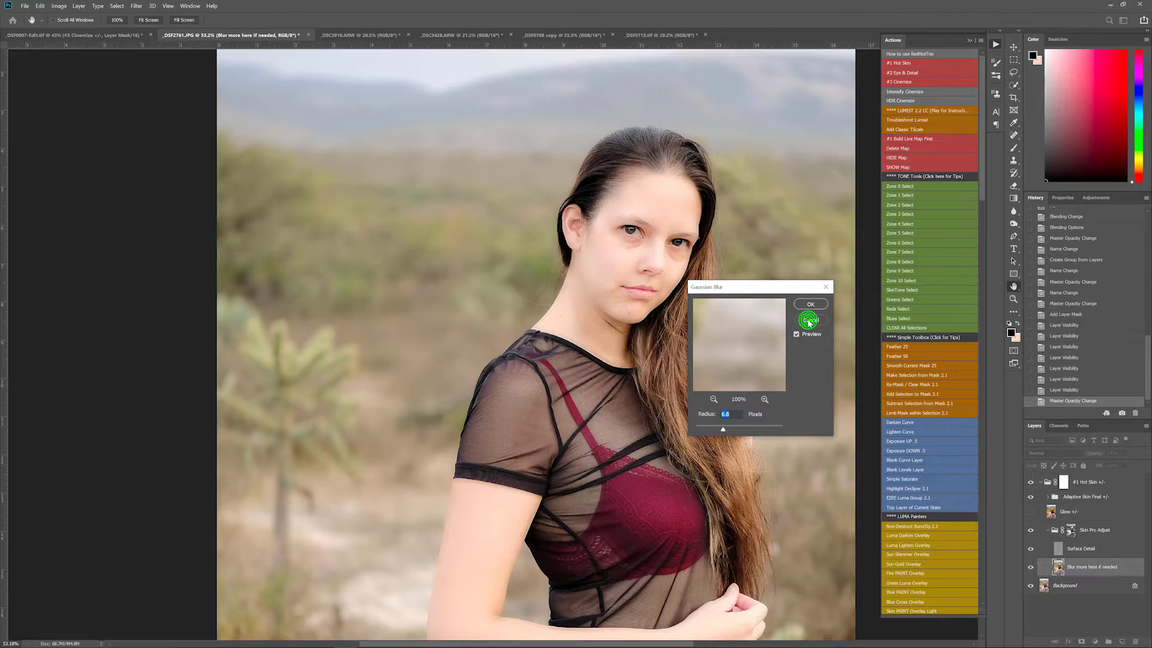
- Collapse the #1 Hot Skin group and compare the second portrait with the group hidden and shown
{"action": "left_click", "coordinate": [1041, 530]}
{"action": "left_click", "coordinate": [1029, 531]}
{"action": "left_click", "coordinate": [1030, 531]}
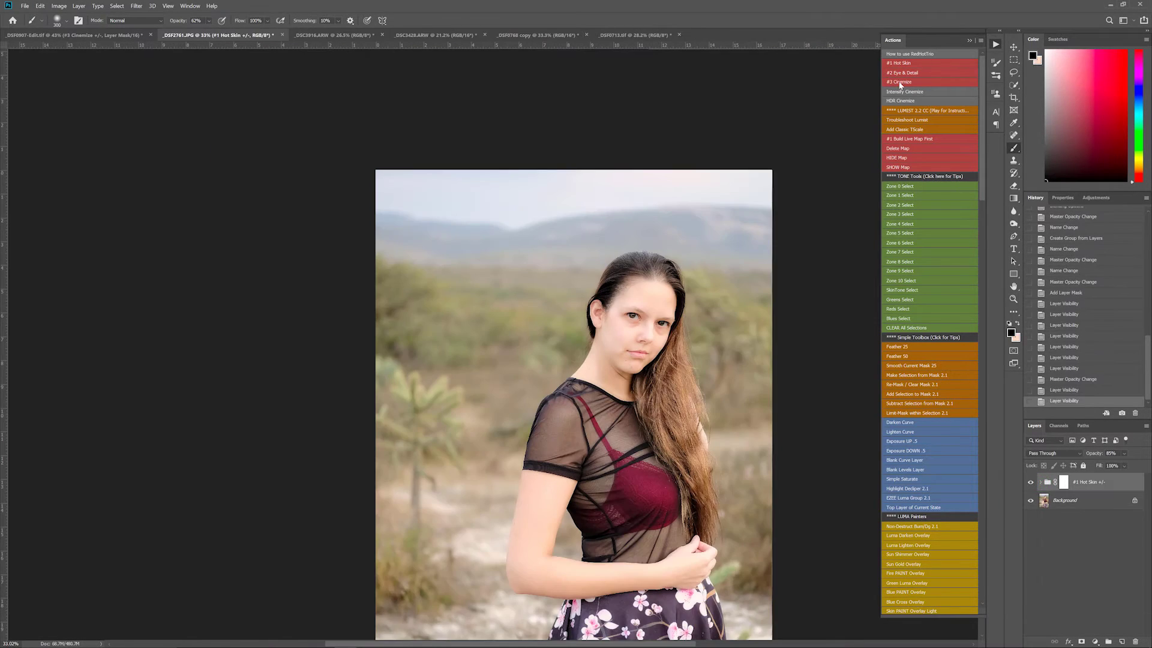
- Run the #3 Cinemize action on the second portrait and lower the resulting group's opacity to 48%
{"action": "left_click", "coordinate": [900, 83]}
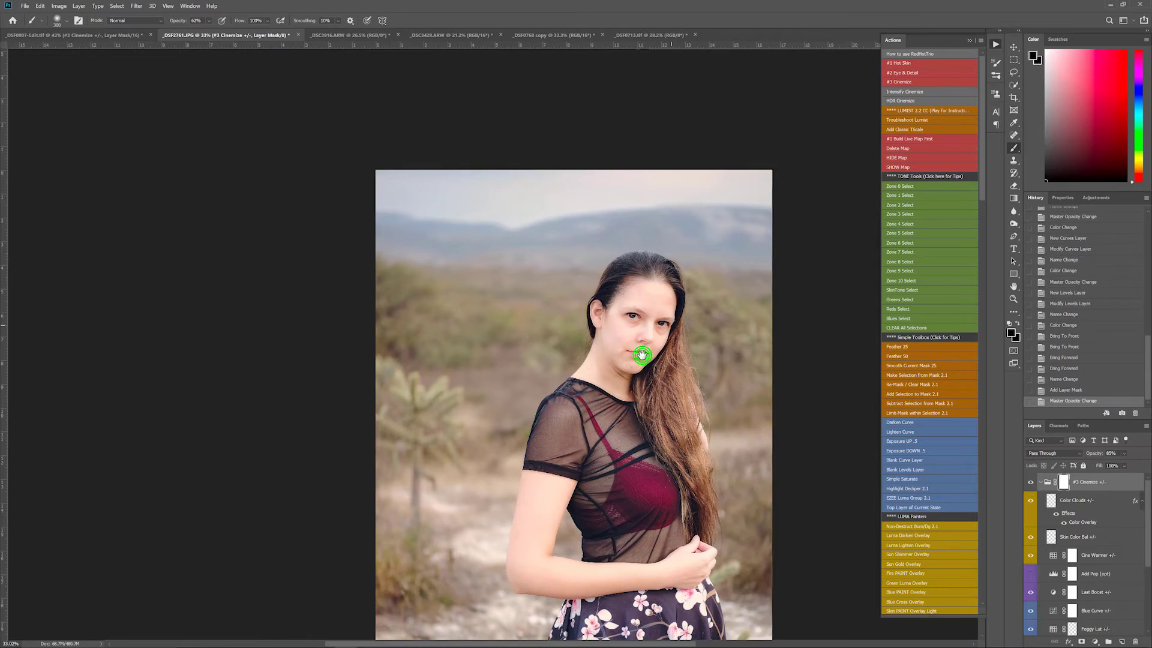
{"action": "key", "text": "ctrl+0"}
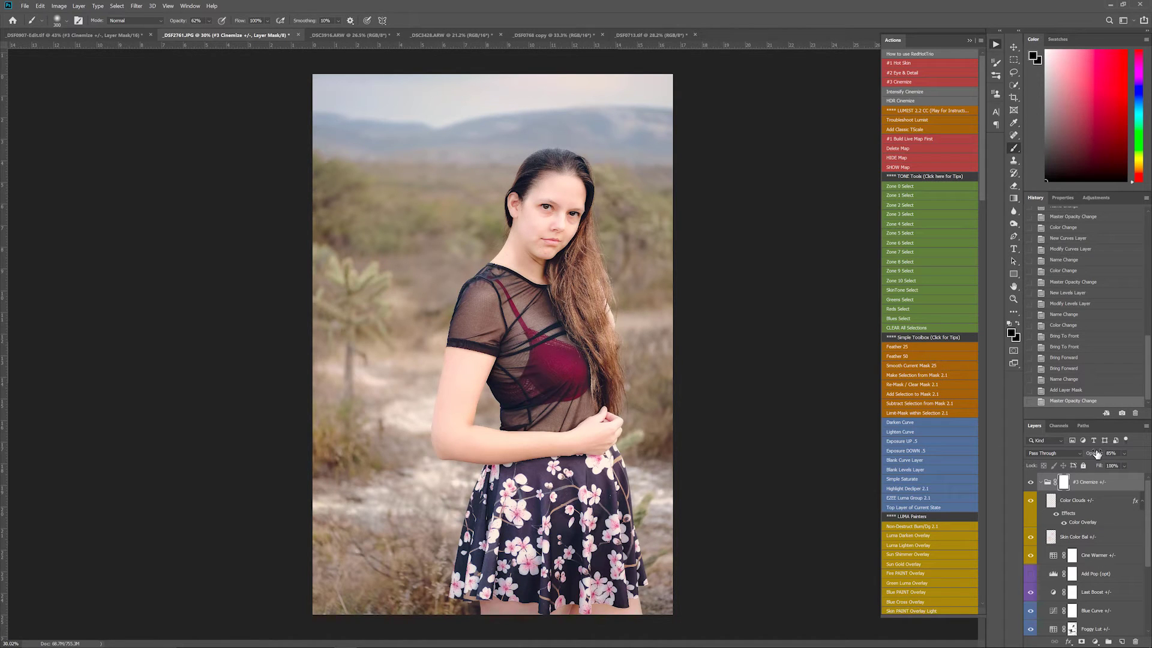
{"action": "mouse_move", "coordinate": [1100, 457]}
{"action": "left_mouse_down"}
{"action": "mouse_move", "coordinate": [1074, 456]}
{"action": "mouse_move", "coordinate": [1137, 457]}
{"action": "mouse_move", "coordinate": [1117, 462]}
{"action": "left_mouse_up"}
{"action": "scroll", "coordinate": [1090, 581], "scroll_direction": "down", "scroll_amount": 2}
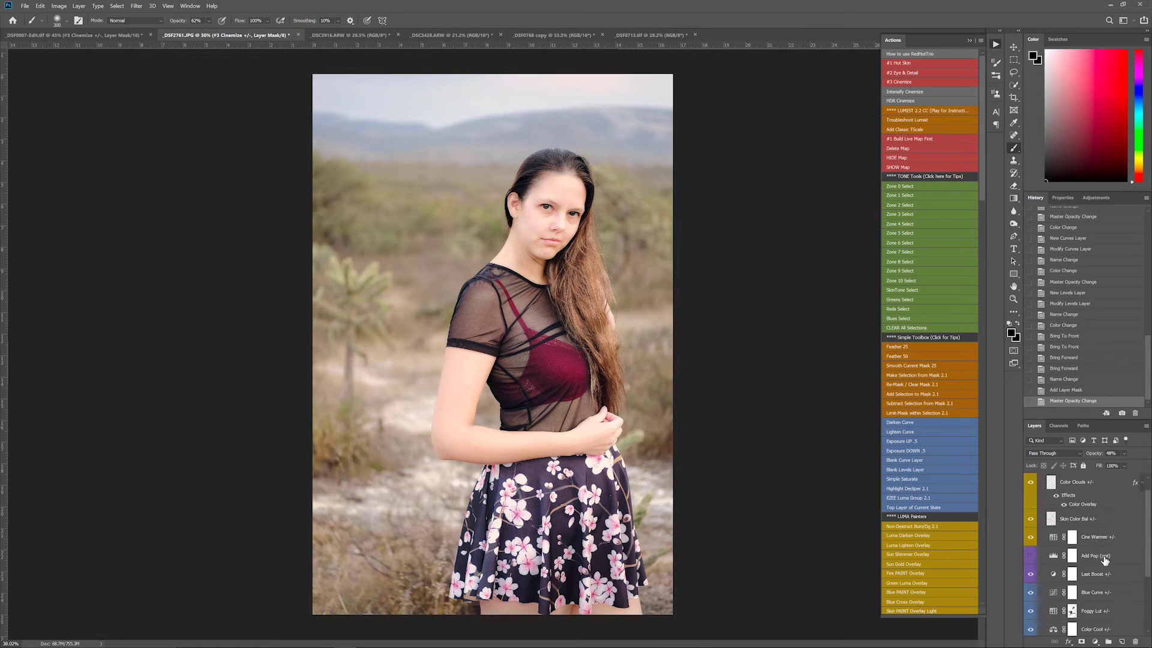
- Run the Intensify Cinemize action on the second portrait and turn on the Add Pop (opt) layer
{"action": "left_click", "coordinate": [905, 94]}
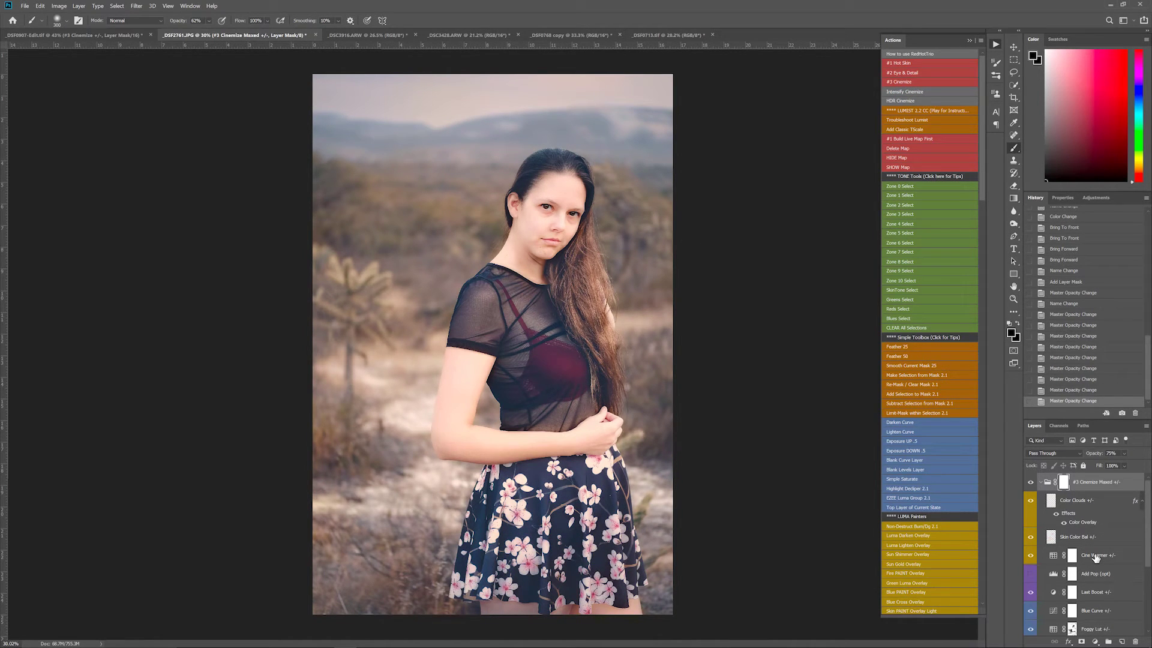
{"action": "left_click", "coordinate": [1030, 576]}
{"action": "left_click", "coordinate": [1031, 576]}
{"action": "left_click", "coordinate": [1031, 575]}
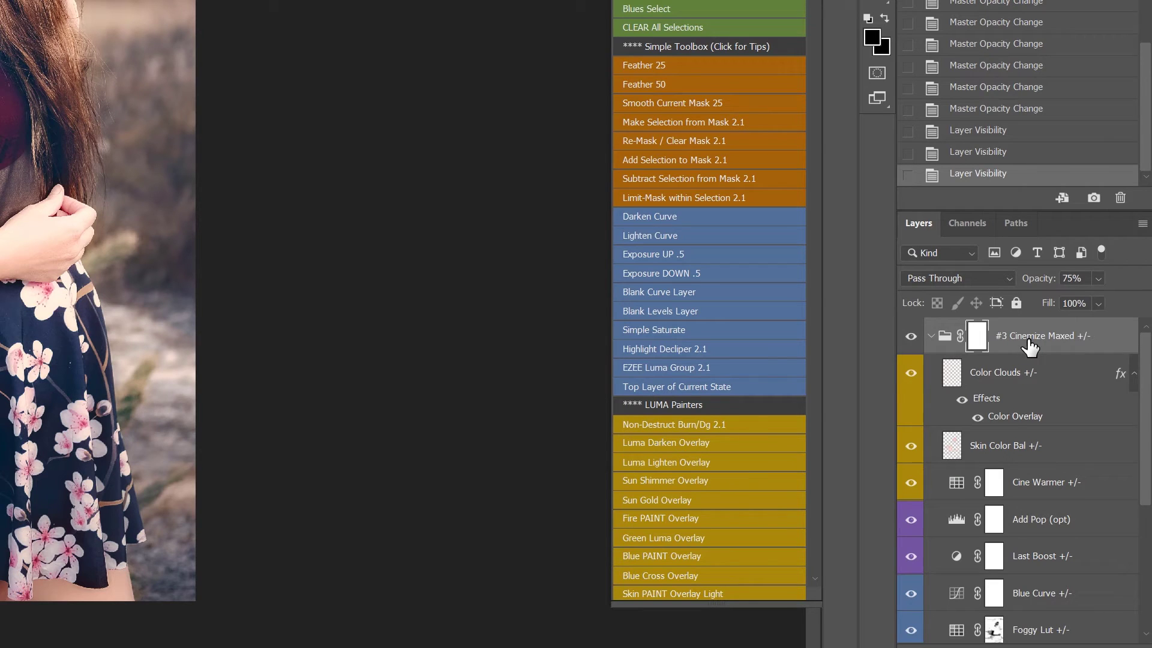
- Lower the opacity of the #3 Cinemize Maxed group to 35%
{"action": "left_click_drag", "start_coordinate": [1038, 278], "coordinate": [1014, 286]}
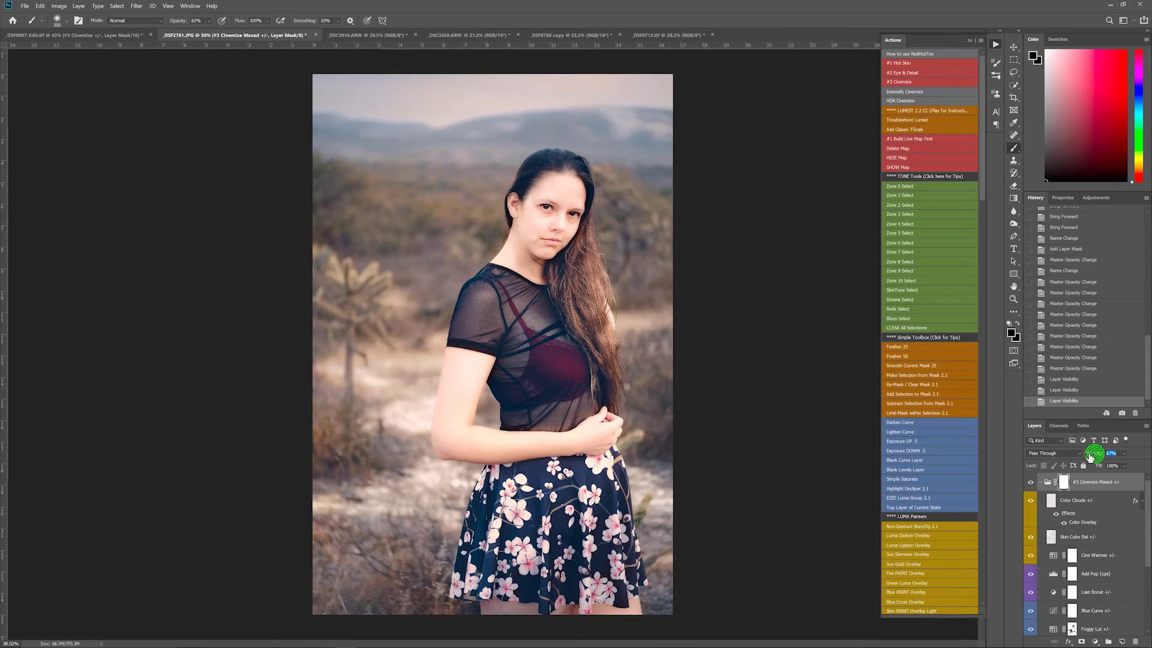
{"action": "left_click_drag", "start_coordinate": [1082, 458], "coordinate": [1076, 460]}
- Compare the portrait with the Cine Warmer and Skin Color Bal layers hidden and shown
{"action": "left_click", "coordinate": [1086, 552]}
{"action": "left_click", "coordinate": [1029, 557]}
{"action": "left_click", "coordinate": [1030, 556]}
{"action": "left_click", "coordinate": [1029, 557]}
{"action": "left_click", "coordinate": [1029, 556]}
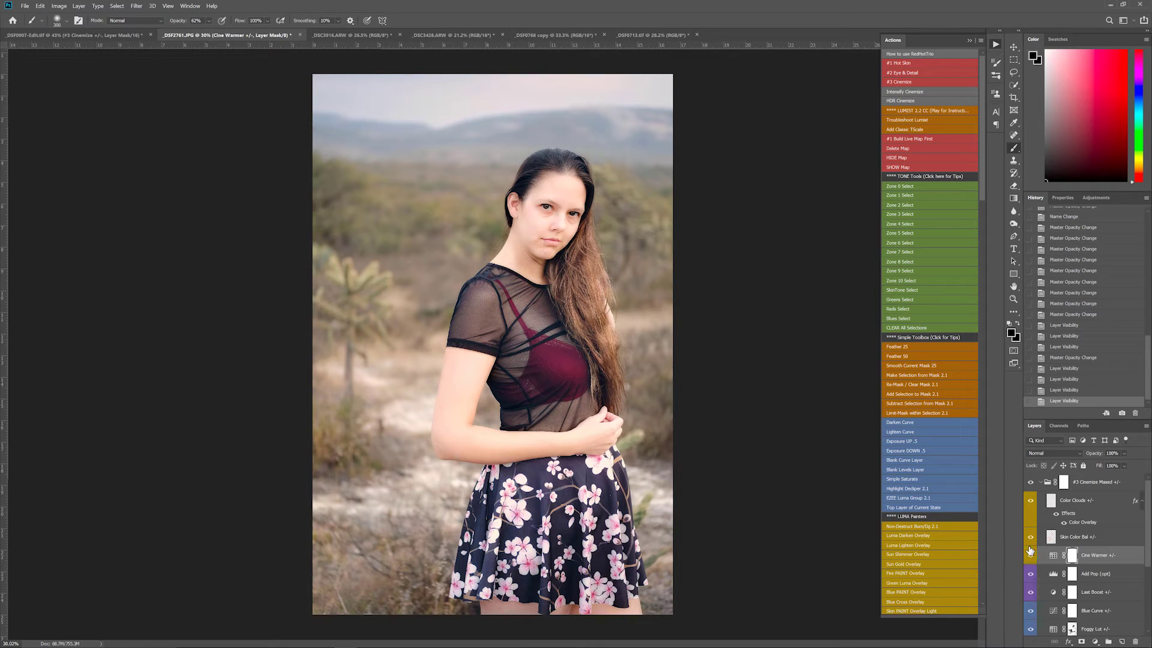
{"action": "left_click", "coordinate": [1030, 538]}
{"action": "left_click", "coordinate": [1031, 539]}
- Compare the effect of the Color Clouds layer and leave that layer hidden
{"action": "left_click", "coordinate": [1031, 502]}
{"action": "left_click", "coordinate": [1031, 503]}
{"action": "left_click", "coordinate": [1030, 503]}
- Try different opacities on the Foggy Lut layer and return it to 100%
{"action": "scroll", "coordinate": [1085, 605], "scroll_direction": "down", "scroll_amount": 3}
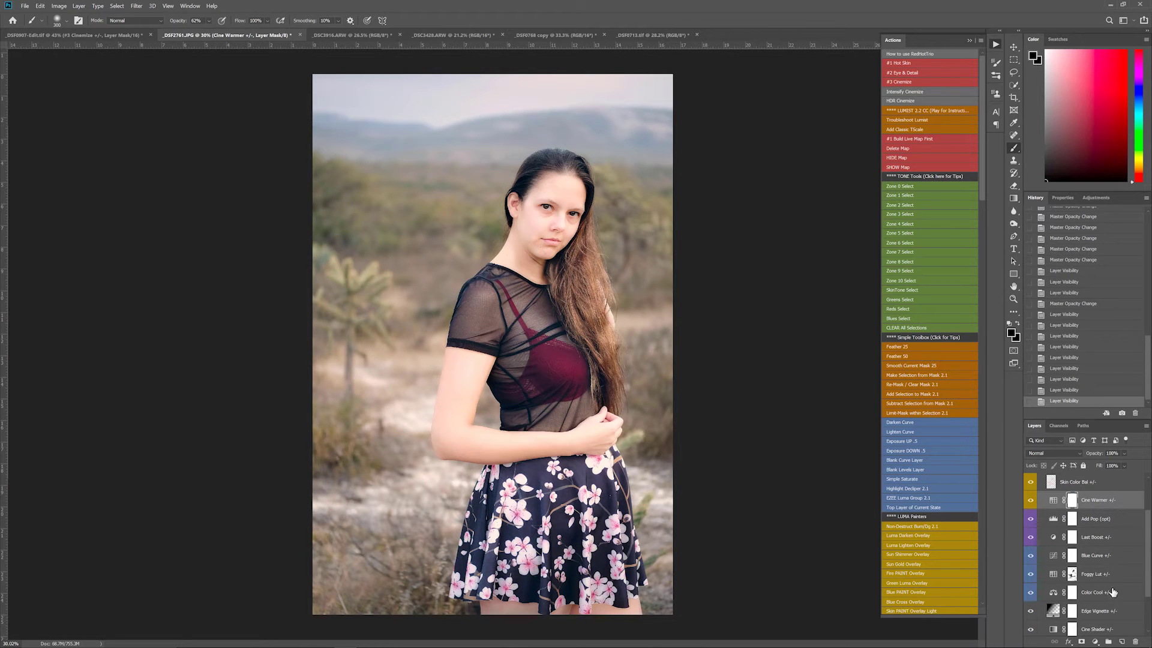
{"action": "left_click", "coordinate": [1095, 577]}
{"action": "left_click_drag", "start_coordinate": [1093, 453], "coordinate": [1121, 455]}
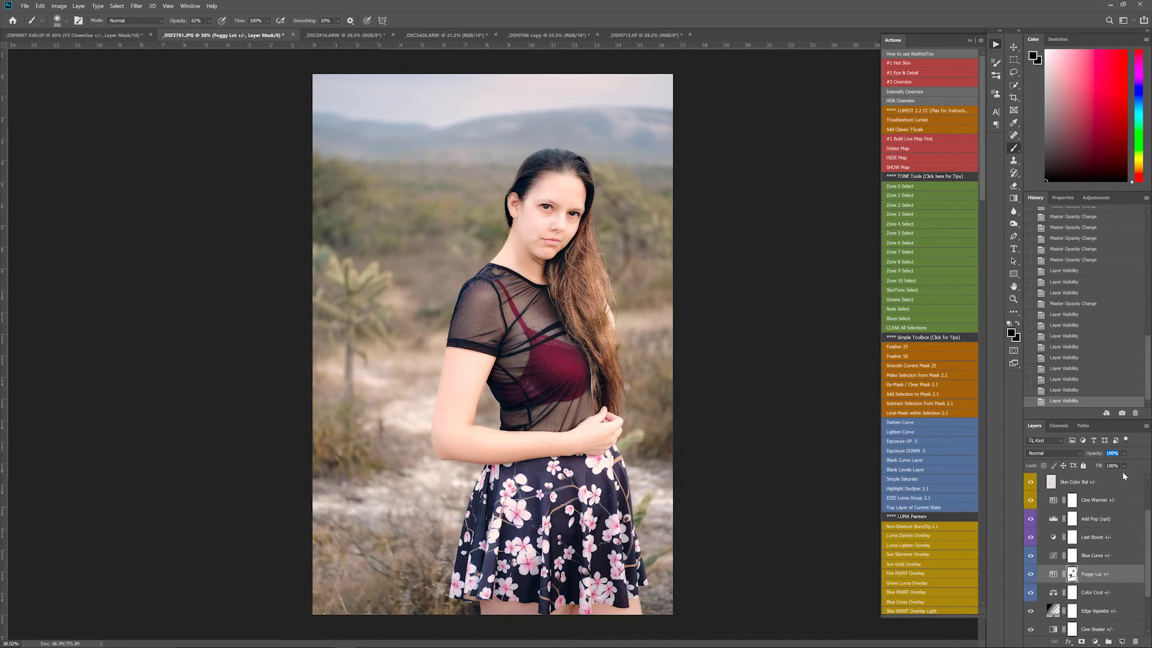
- Check the #3 Cinemize Maxed group by toggling its visibility, then collapse it and fine-tune its opacity
{"action": "scroll", "coordinate": [1099, 592], "scroll_direction": "up", "scroll_amount": 3}
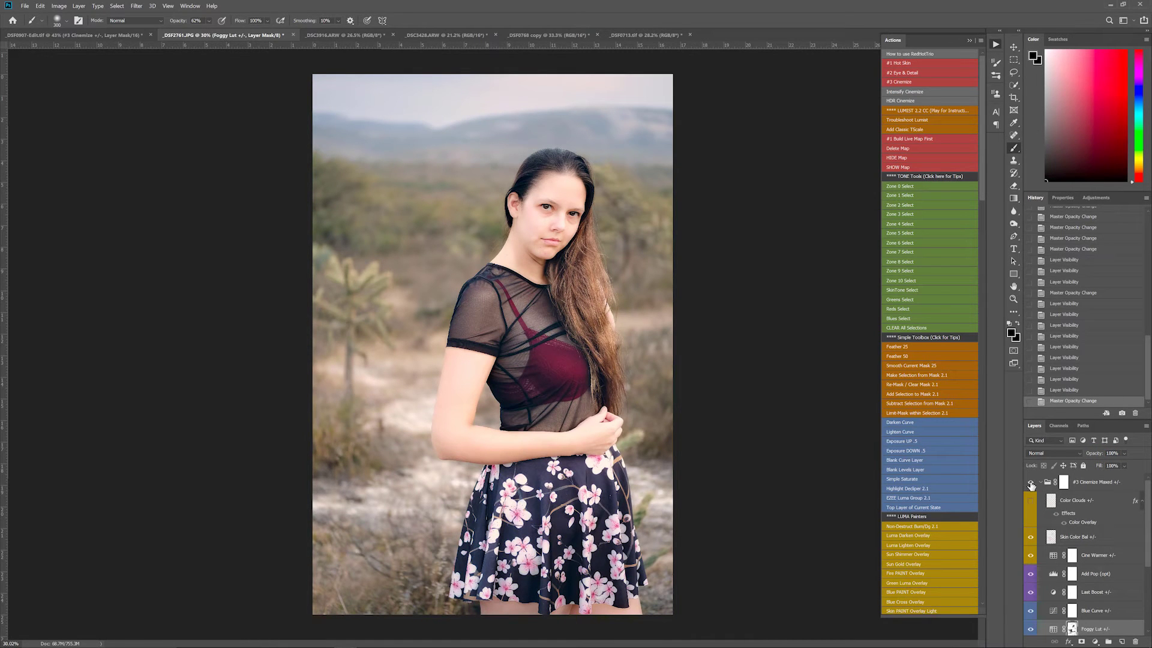
{"action": "left_click", "coordinate": [1031, 484]}
{"action": "left_click", "coordinate": [1133, 485]}
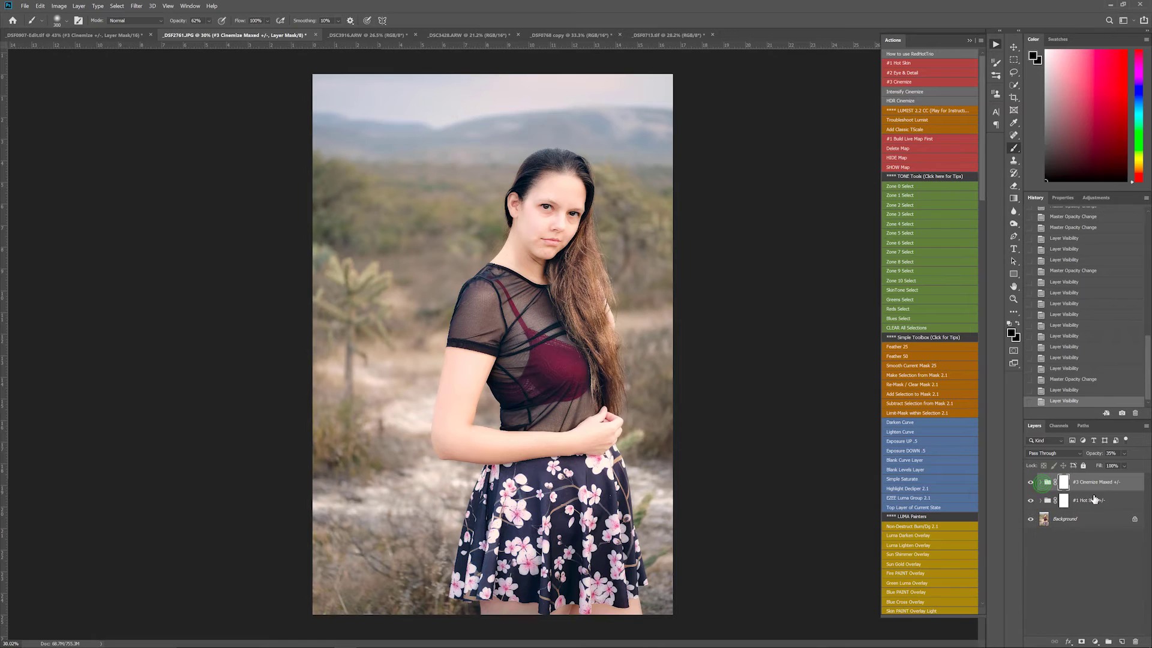
{"action": "left_click_drag", "start_coordinate": [1093, 453], "coordinate": [1097, 457]}
- Run the #2 Eye & Detail action and paint its effect in white over both eyes on the group mask
{"action": "left_click", "coordinate": [918, 71]}
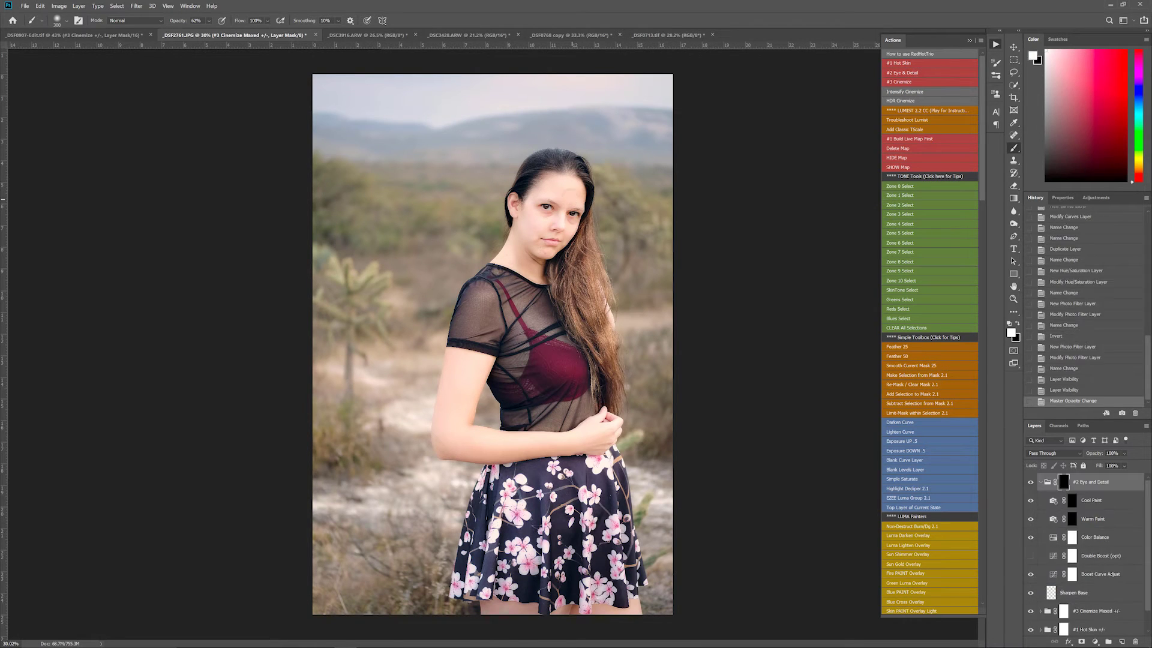
{"action": "scroll", "coordinate": [572, 209], "scroll_direction": "up", "scroll_amount": 6}
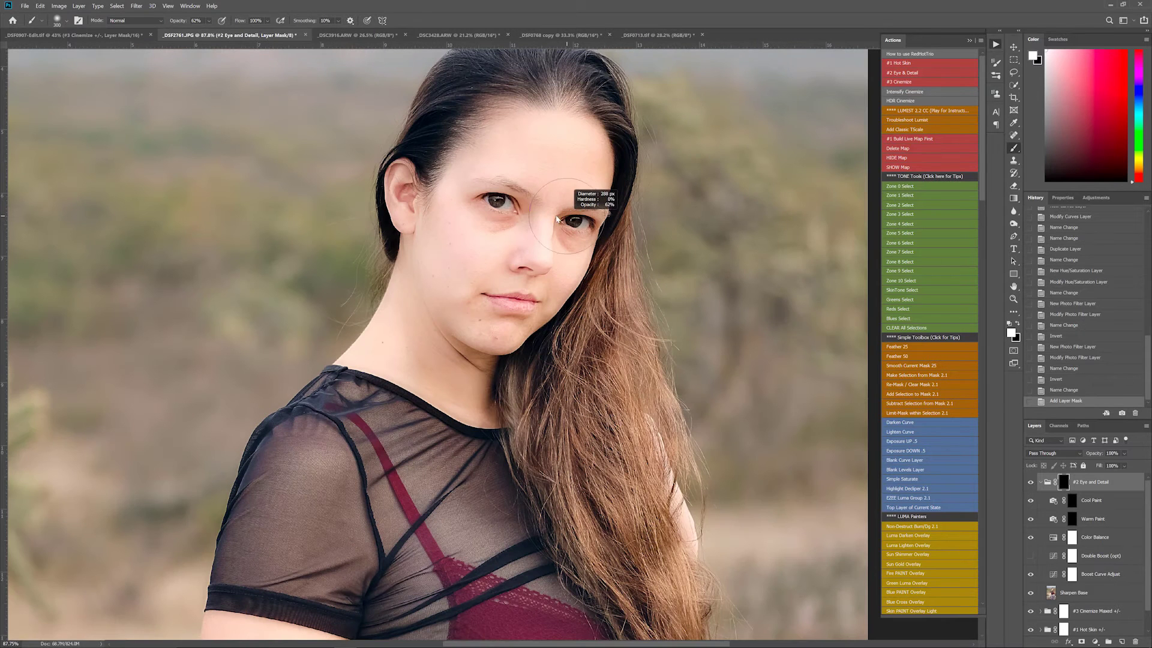
{"action": "left_click_drag", "start_coordinate": [567, 220], "coordinate": [573, 220]}
{"action": "left_click_drag", "start_coordinate": [504, 203], "coordinate": [502, 200]}
- Turn on the Double Boost (opt) layer and paint over both eyes again on the #2 Eye and Detail mask
{"action": "left_click", "coordinate": [1031, 555]}
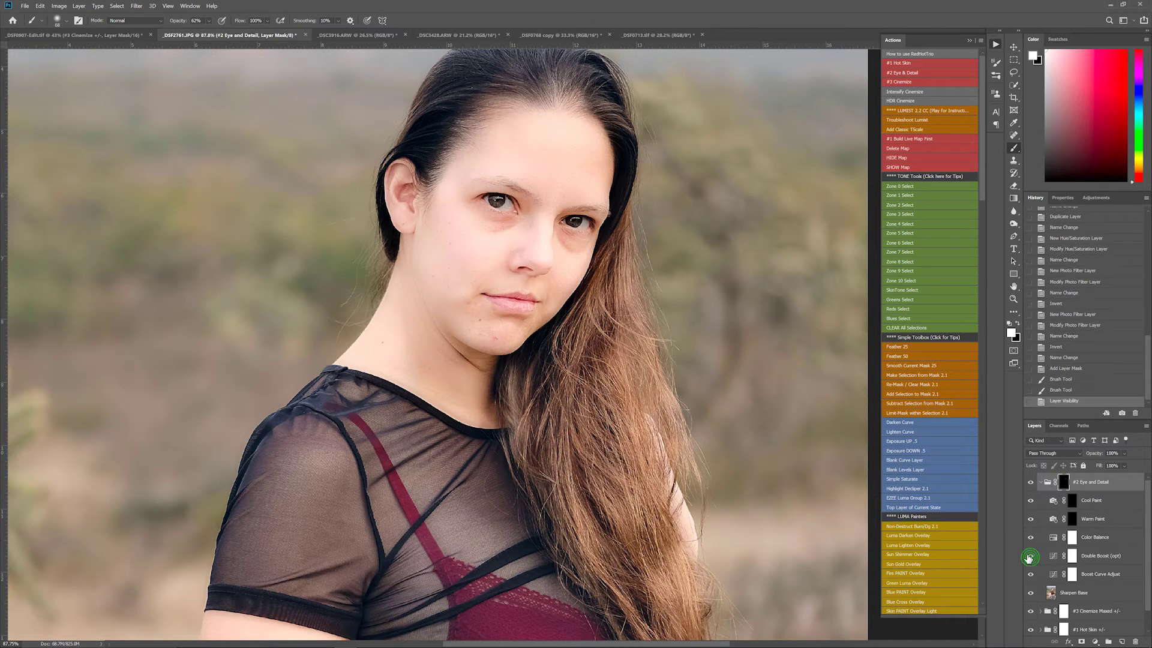
{"action": "scroll", "coordinate": [532, 233], "scroll_direction": "up", "scroll_amount": 3}
{"action": "left_click_drag", "start_coordinate": [581, 217], "coordinate": [595, 222]}
{"action": "left_click", "coordinate": [451, 181]}
{"action": "scroll", "coordinate": [590, 401], "scroll_direction": "down", "scroll_amount": 5}
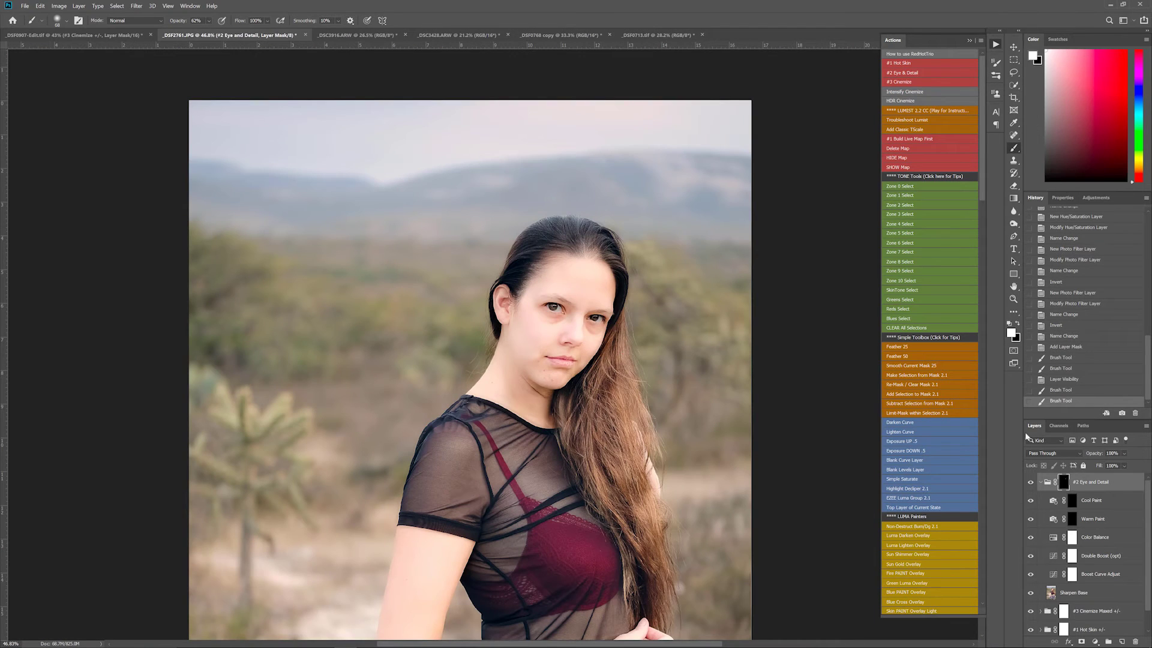
- Collapse the #2 Eye and Detail group and compare the portrait with the group hidden and shown
{"action": "left_click", "coordinate": [1040, 482]}
{"action": "left_click", "coordinate": [1029, 483]}
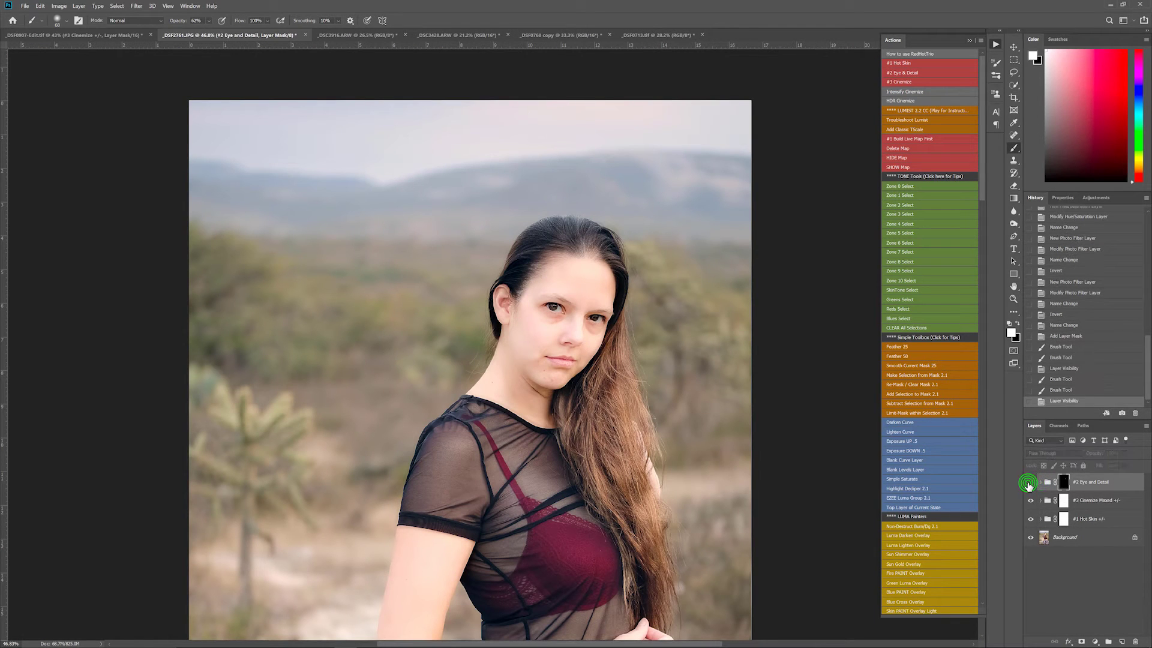
{"action": "left_click", "coordinate": [1028, 483]}
{"action": "scroll", "coordinate": [557, 364], "scroll_direction": "down", "scroll_amount": 2}
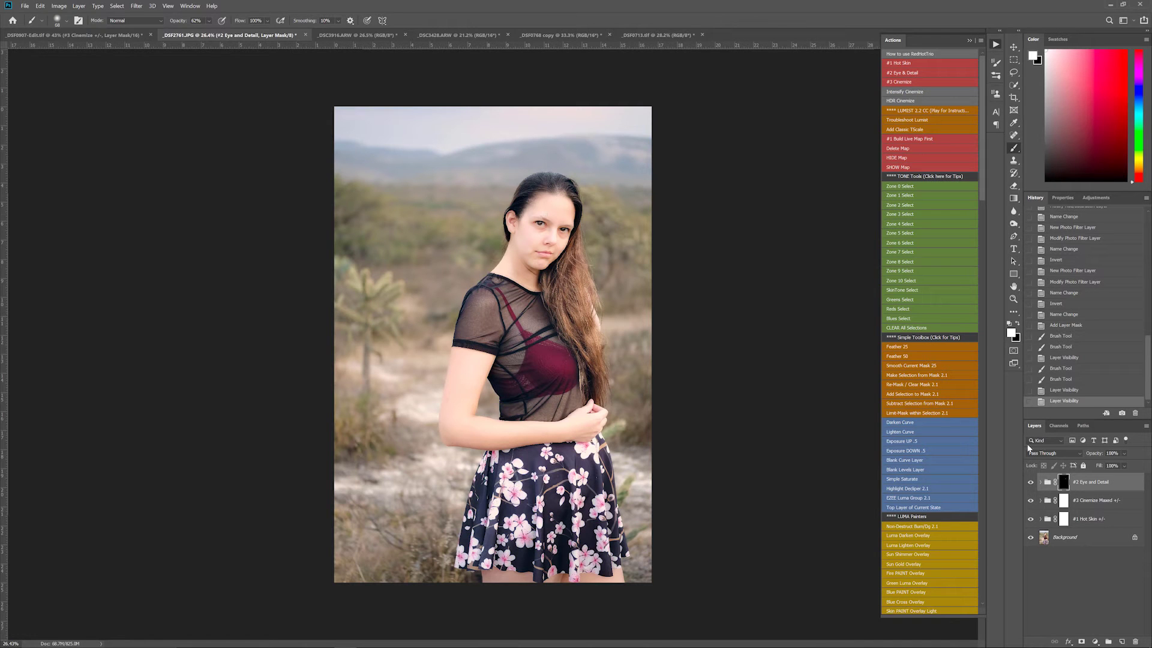
- Save a new history snapshot of the second portrait and compare it with the original image
{"action": "left_click", "coordinate": [1121, 413]}
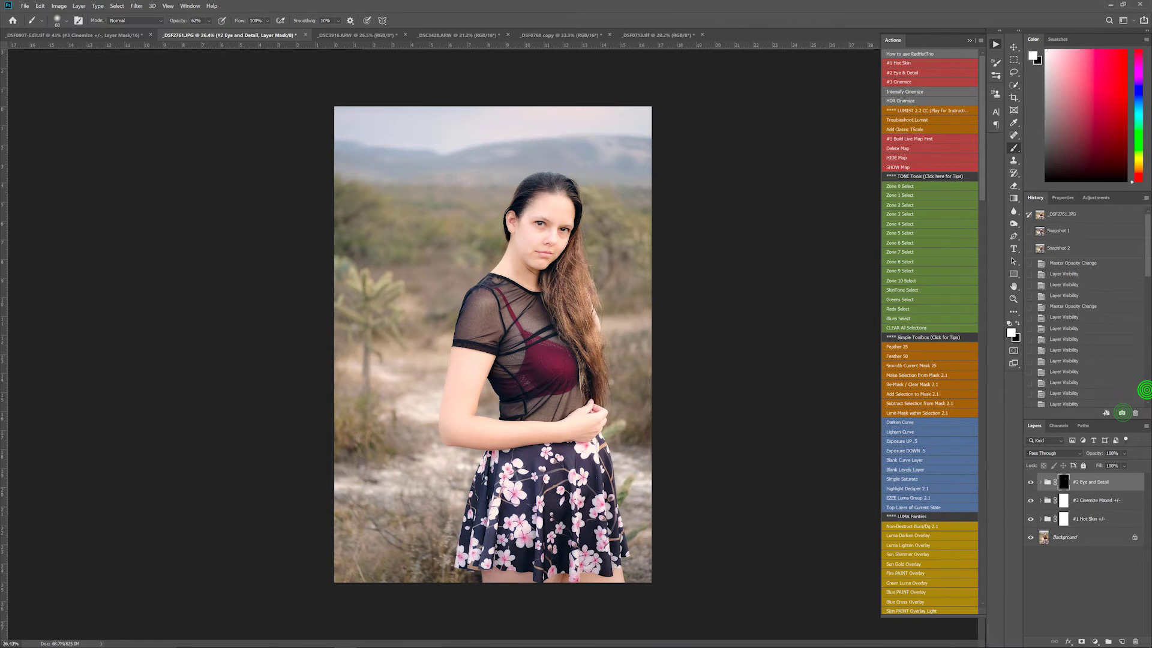
{"action": "left_click", "coordinate": [1089, 217]}
{"action": "left_click", "coordinate": [1058, 248]}
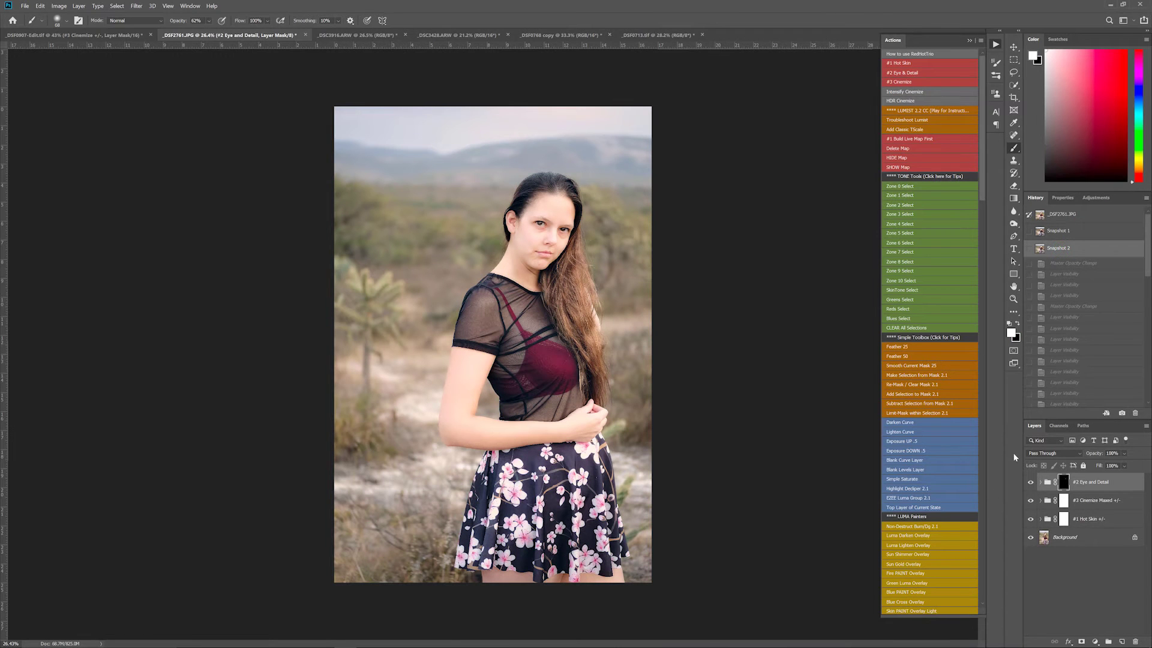
- Switch to the _DSC3916.ARW portrait and remove the dark arm spot and the shoulder, chest and face blemishes with the Spot Healing Brush
{"action": "left_click", "coordinate": [316, 37]}
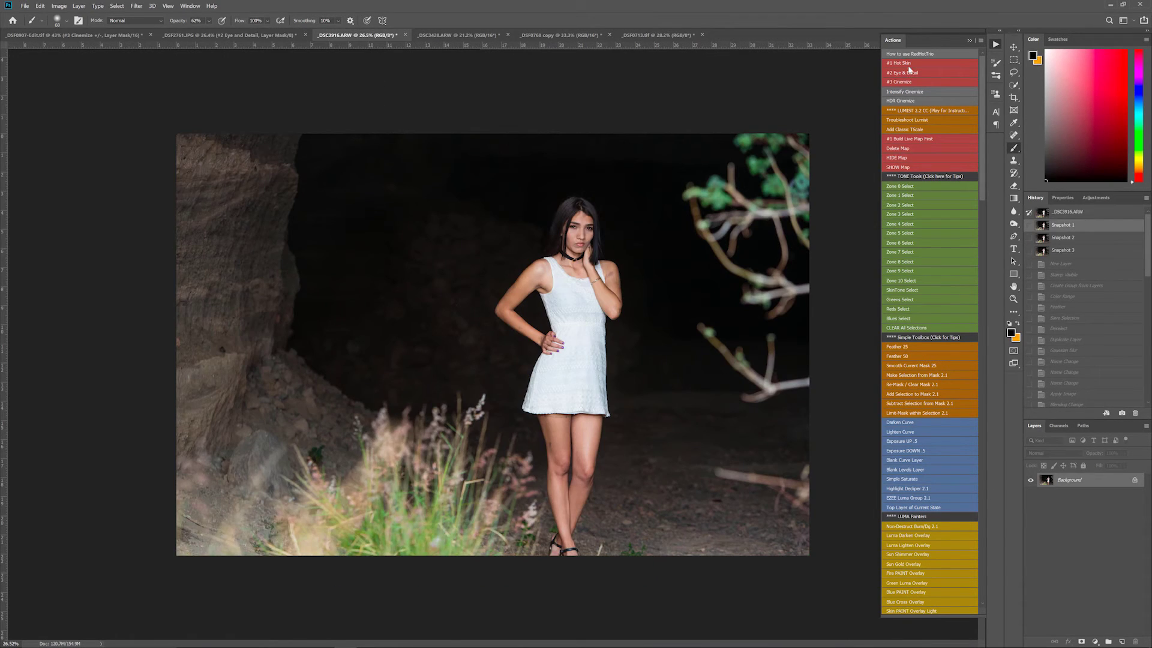
{"action": "scroll", "coordinate": [610, 273], "scroll_direction": "up", "scroll_amount": 5}
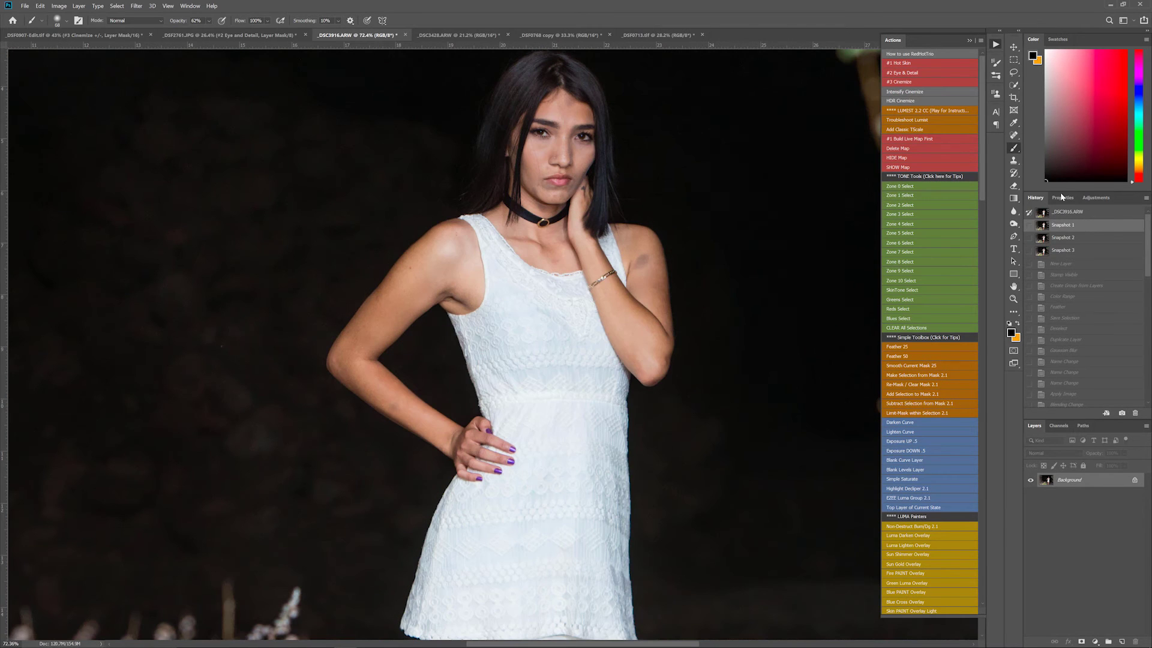
{"action": "left_click", "coordinate": [1014, 135]}
{"action": "left_click", "coordinate": [642, 260]}
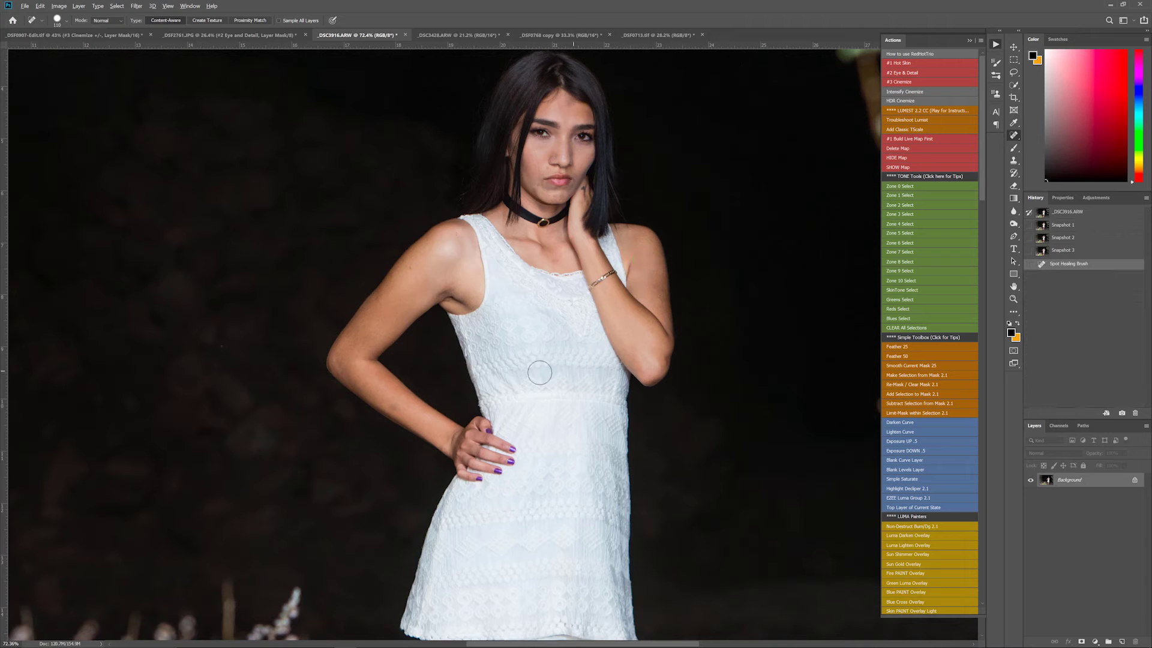
{"action": "left_click", "coordinate": [456, 237]}
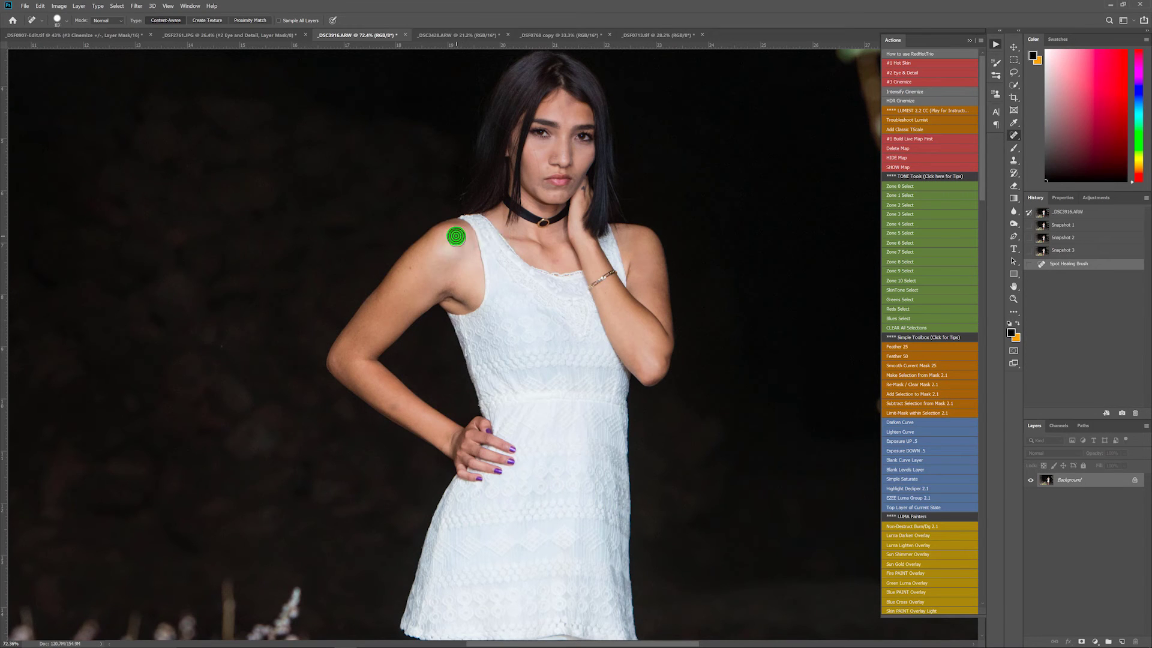
{"action": "left_click", "coordinate": [553, 260]}
{"action": "left_click", "coordinate": [547, 168]}
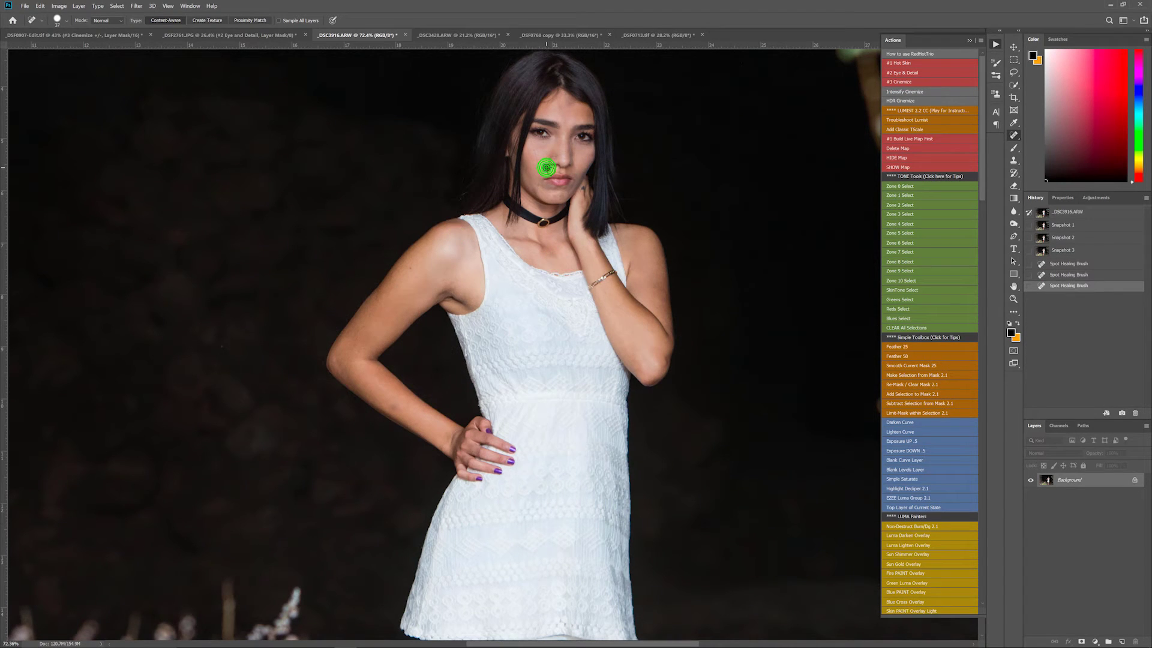
{"action": "left_click", "coordinate": [553, 196]}
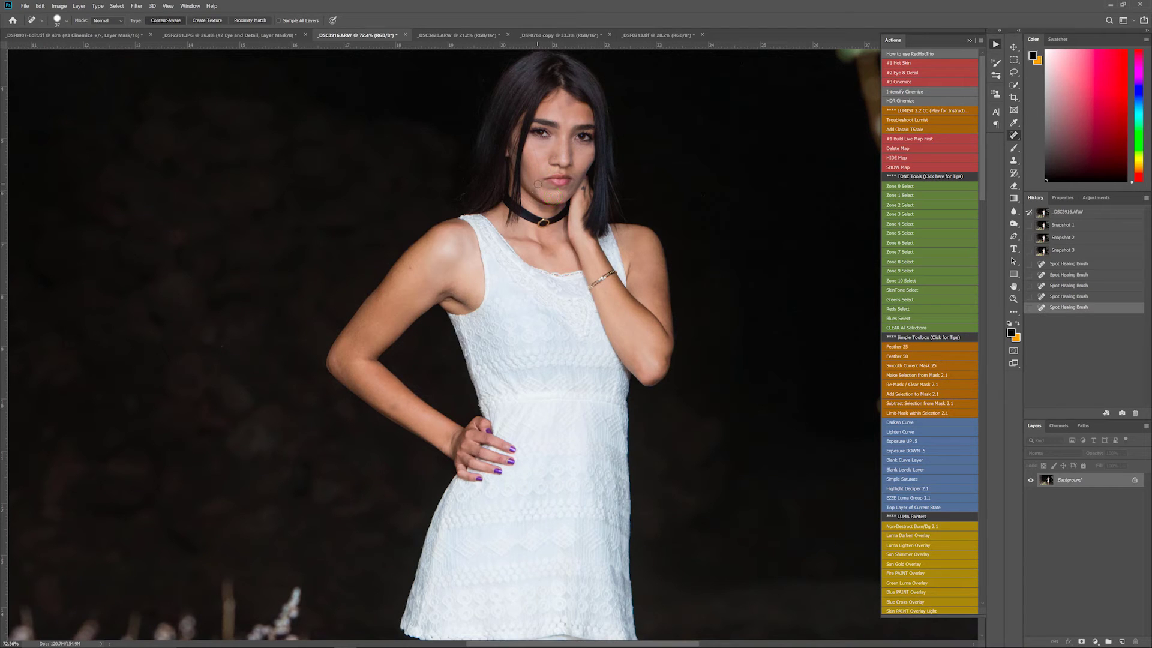
{"action": "left_click", "coordinate": [539, 186]}
{"action": "left_click", "coordinate": [533, 191]}
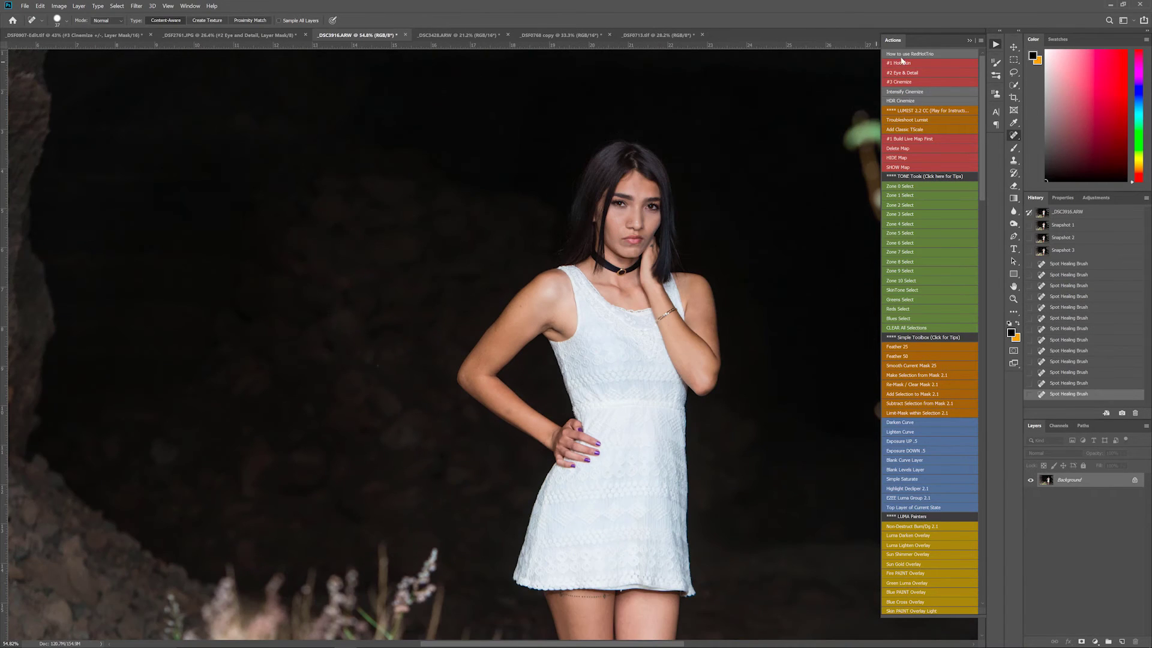
- Run the #1 Hot Skin action on the third portrait and compare the image with the resulting group hidden and shown
{"action": "left_click", "coordinate": [904, 63]}
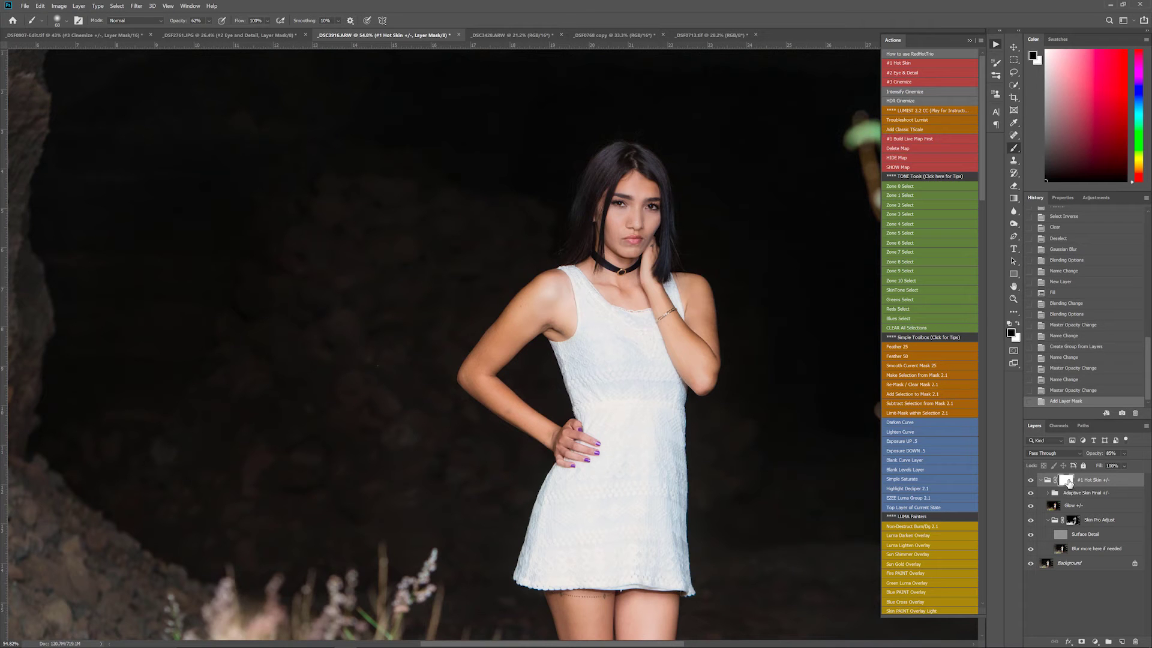
{"action": "left_click", "coordinate": [1031, 481]}
{"action": "left_click", "coordinate": [1032, 481]}
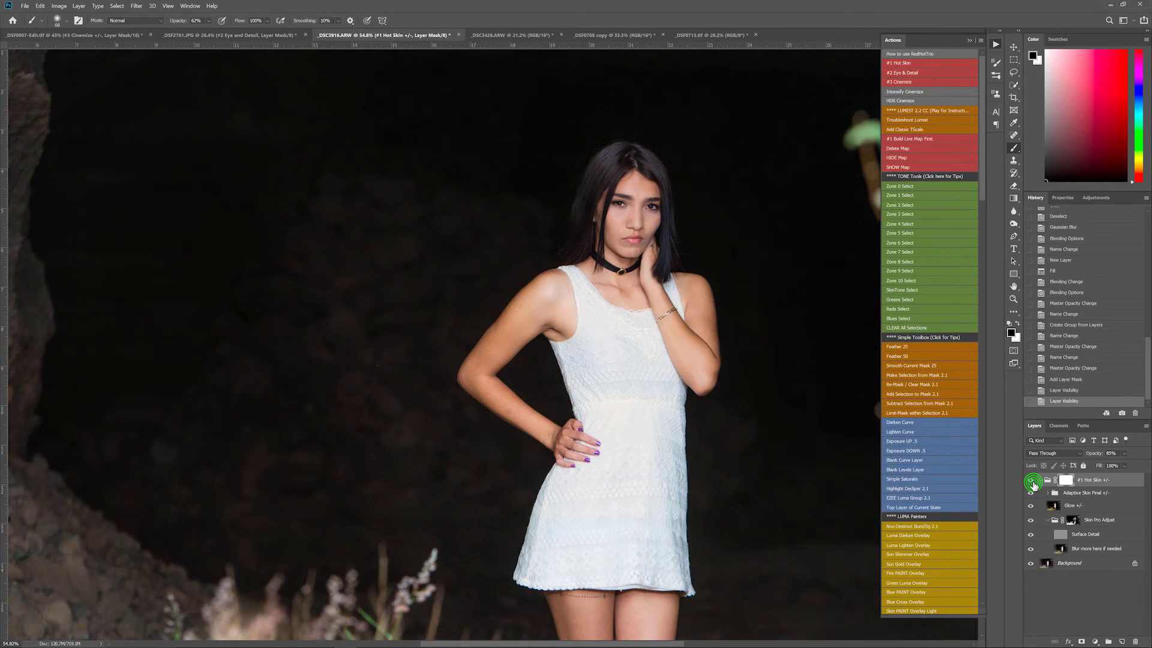
{"action": "left_click", "coordinate": [1032, 481]}
{"action": "left_click", "coordinate": [1031, 481]}
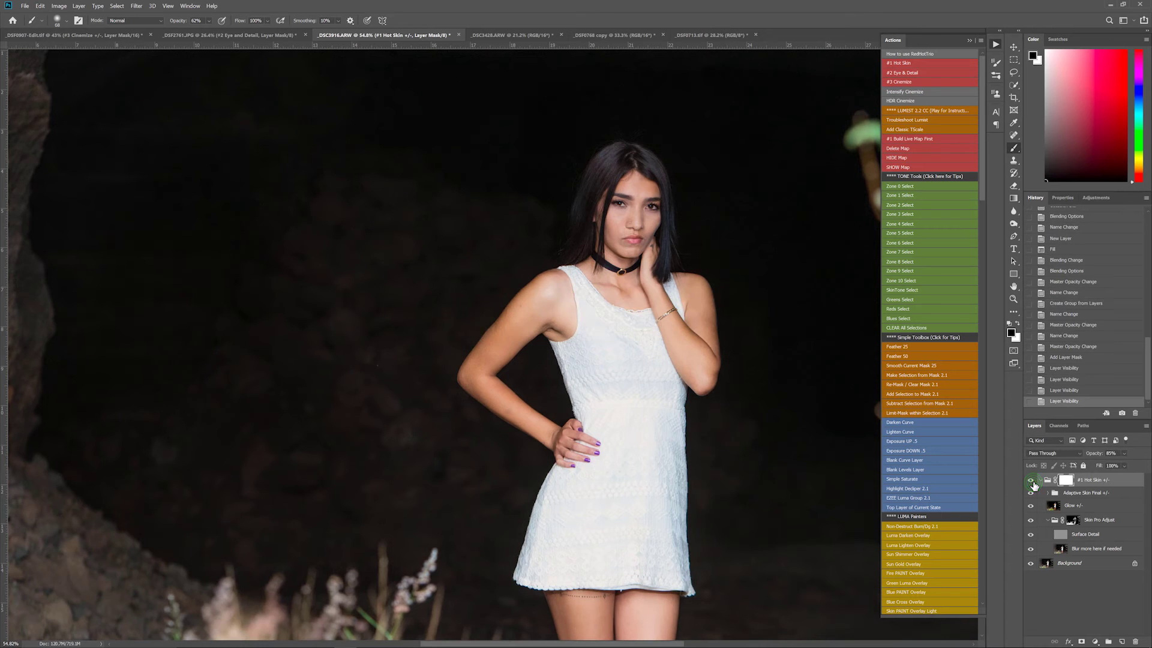
{"action": "scroll", "coordinate": [696, 253], "scroll_direction": "up", "scroll_amount": 5}
{"action": "key", "text": "ctrl+0"}
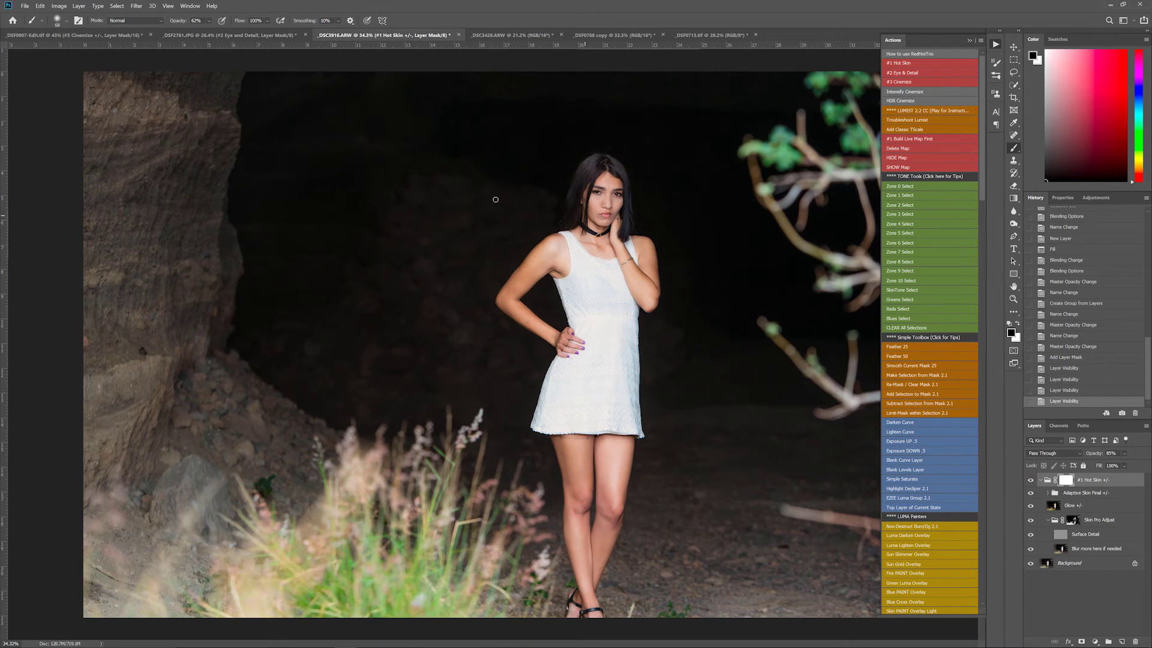
{"action": "scroll", "coordinate": [780, 205], "scroll_direction": "down", "scroll_amount": 1}
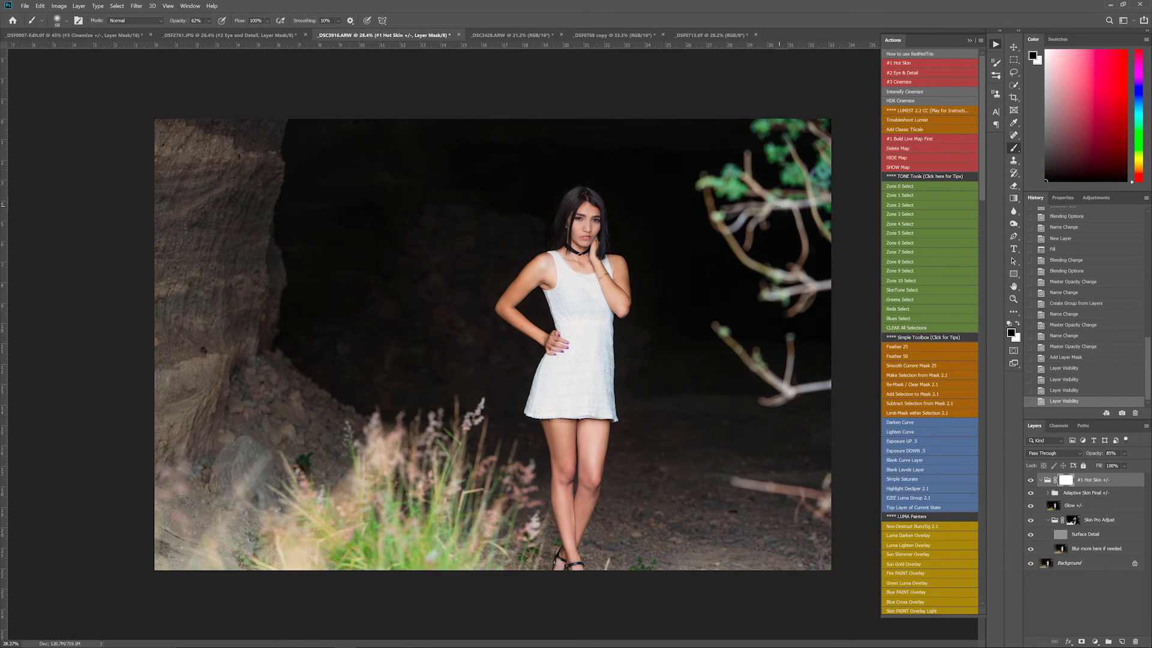
- Run the #3 Cinemize action on the third portrait, collapse its group and lower the group's opacity to 40%
{"action": "left_click", "coordinate": [901, 83]}
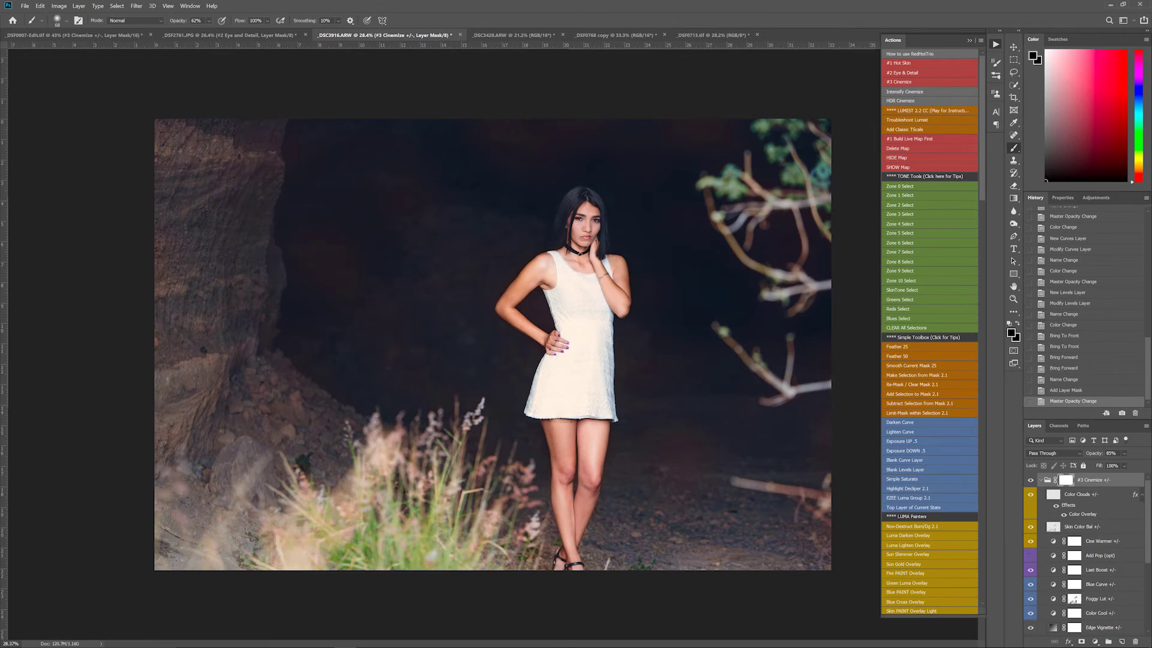
{"action": "left_click", "coordinate": [1047, 480]}
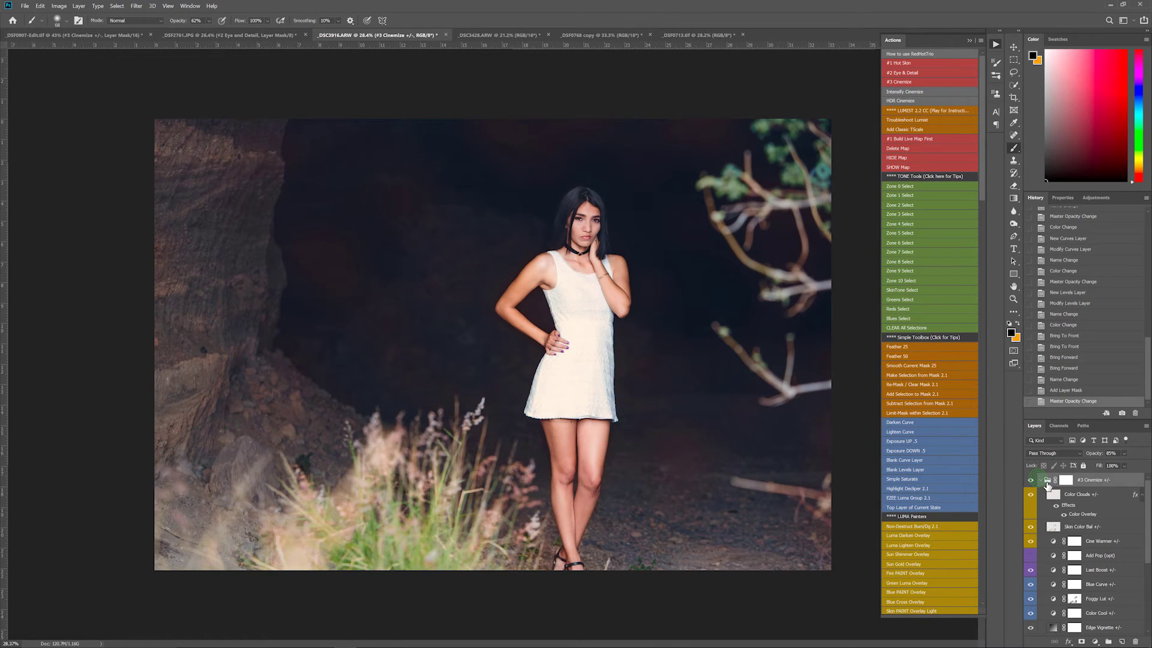
{"action": "left_click", "coordinate": [1041, 480]}
{"action": "left_click_drag", "start_coordinate": [1098, 453], "coordinate": [1071, 454]}
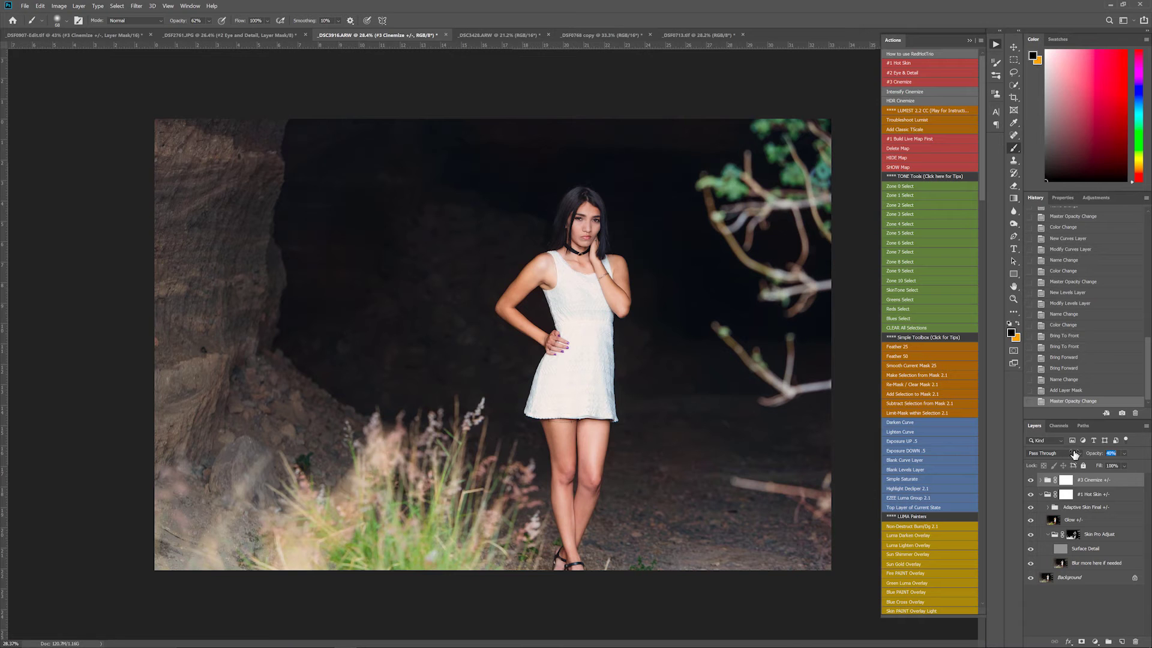
- Compare the third portrait with the #3 Cinemize group hidden and shown, up close and as a whole
{"action": "left_click", "coordinate": [1030, 480]}
{"action": "left_click", "coordinate": [1031, 480]}
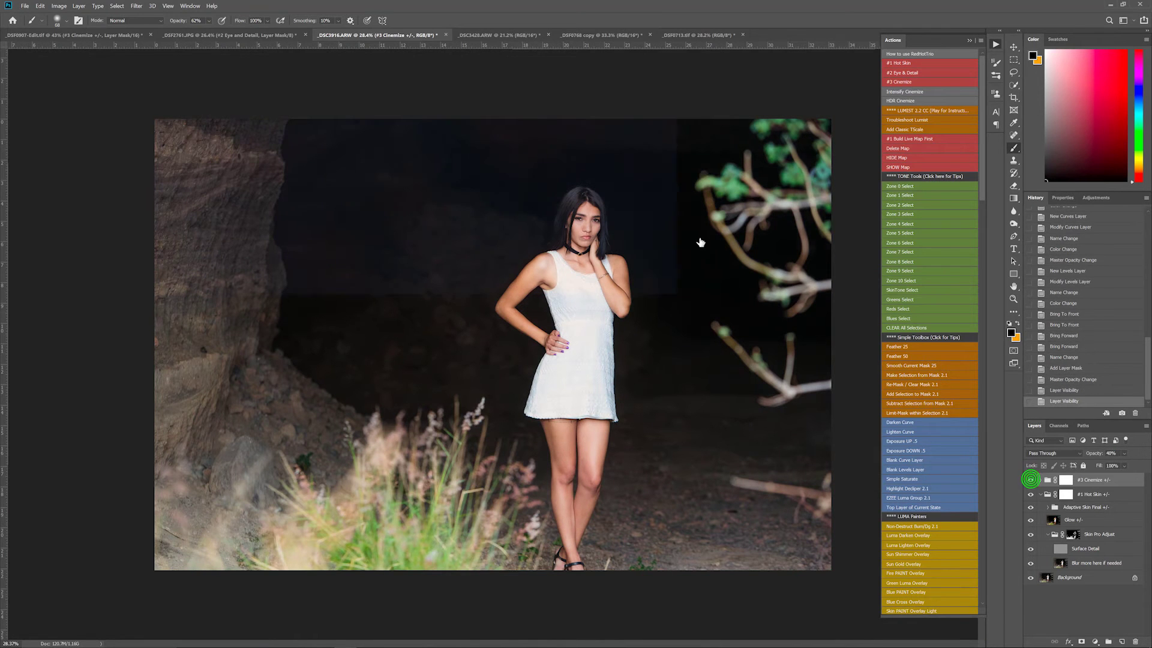
{"action": "scroll", "coordinate": [608, 234], "scroll_direction": "up", "scroll_amount": 2}
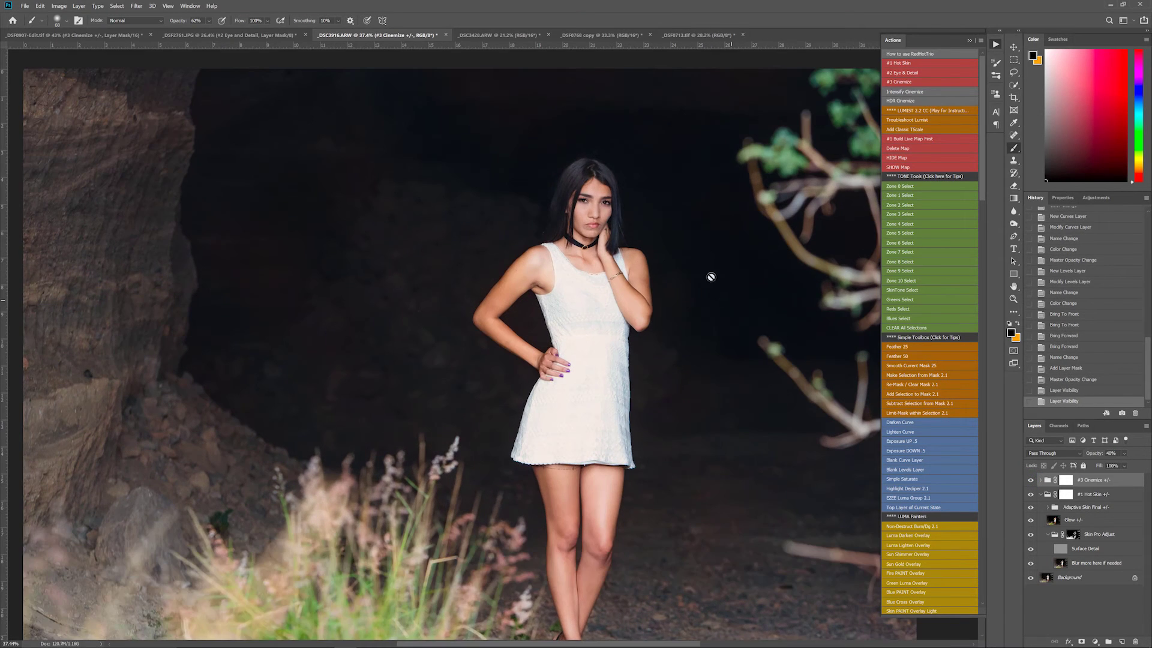
{"action": "scroll", "coordinate": [591, 238], "scroll_direction": "down", "scroll_amount": 2}
{"action": "scroll", "coordinate": [591, 238], "scroll_direction": "down", "scroll_amount": 1}
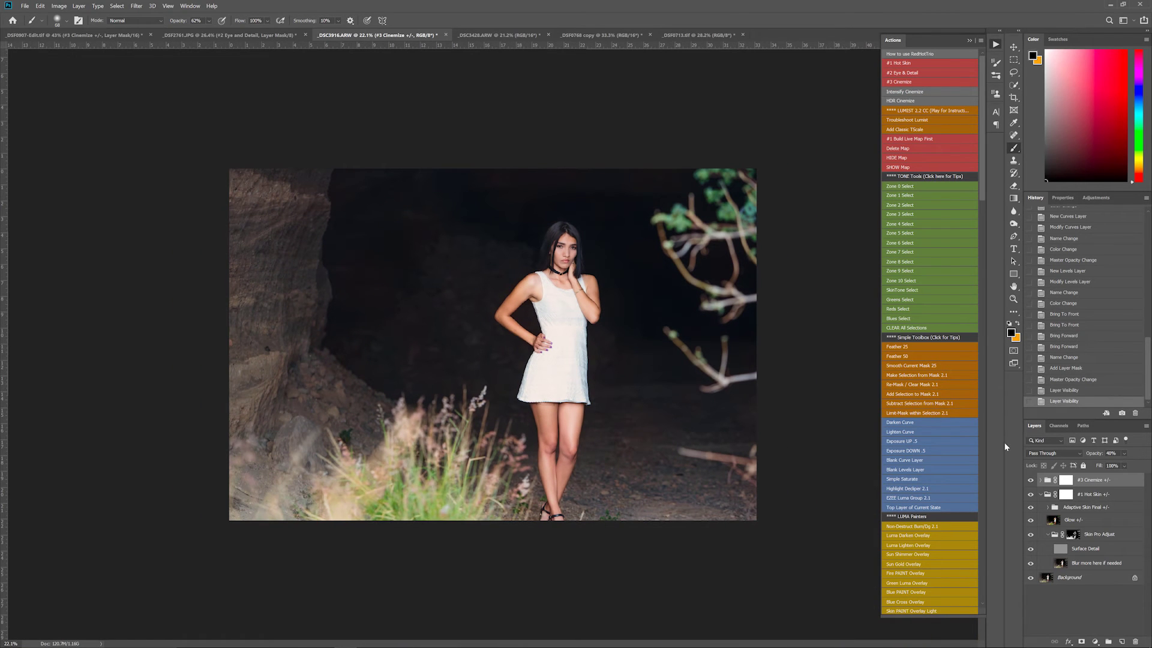
- Expand the #3 Cinemize group on the cave portrait and raise the Edge Vignette layer's opacity to 100%
{"action": "left_click", "coordinate": [1039, 481]}
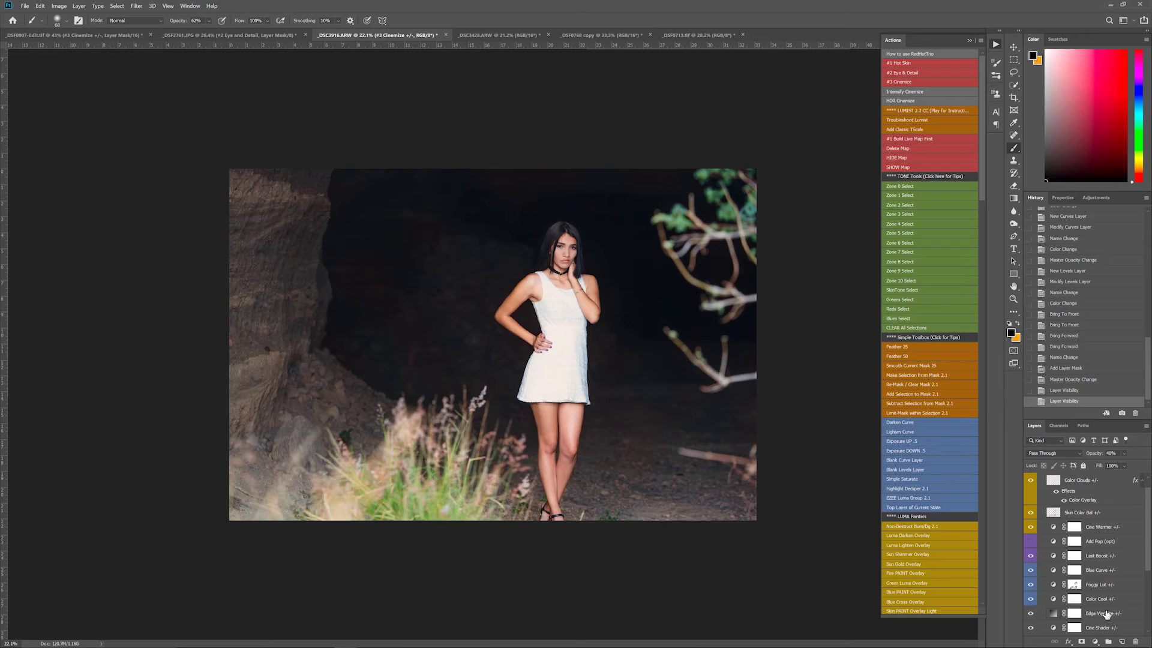
{"action": "left_click", "coordinate": [1108, 613]}
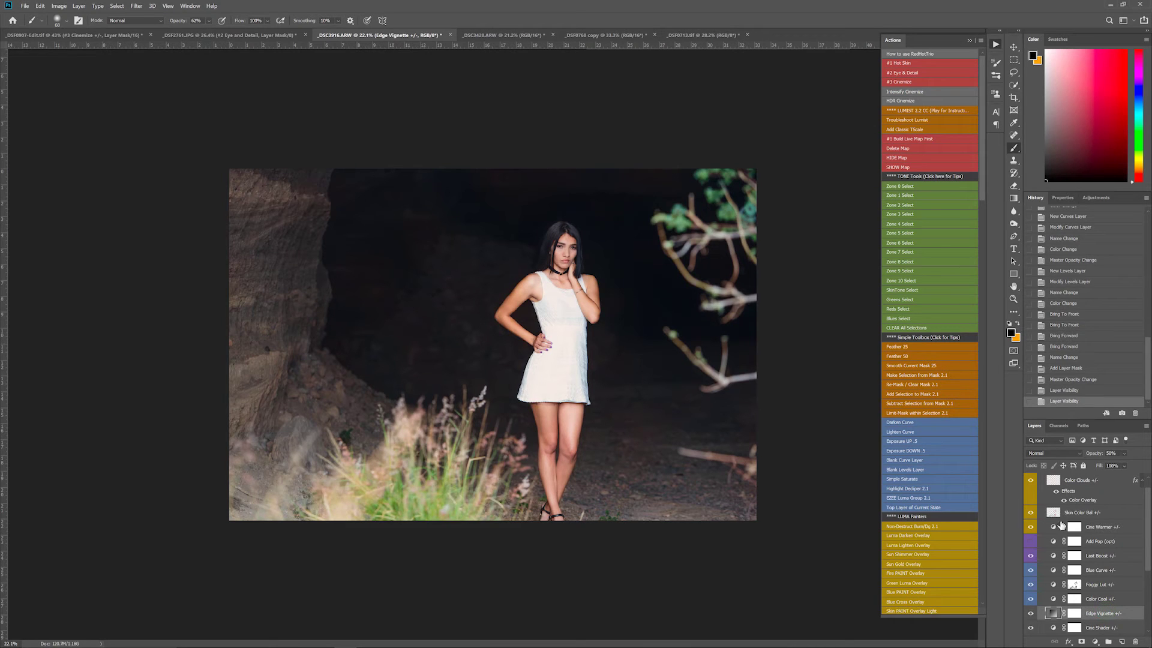
{"action": "left_click_drag", "start_coordinate": [1094, 456], "coordinate": [1149, 458]}
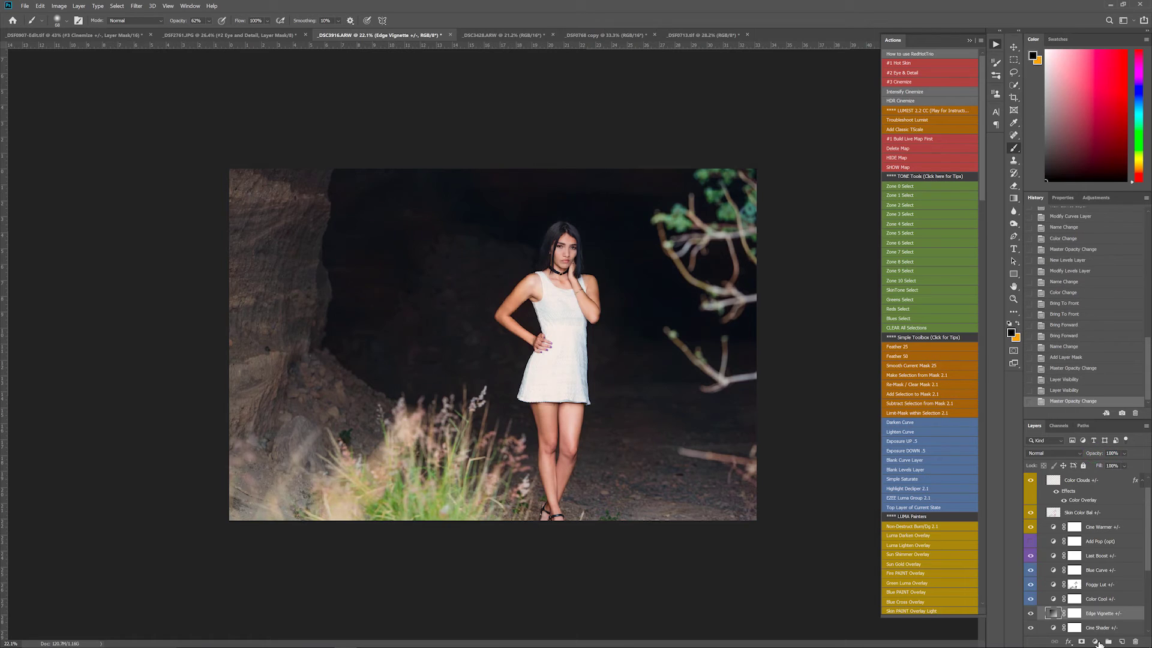
- Switch to the _DSC3428.ARW river landscape and run the #3 Cinemize action on it
{"action": "key", "text": "ctrl+Tab"}
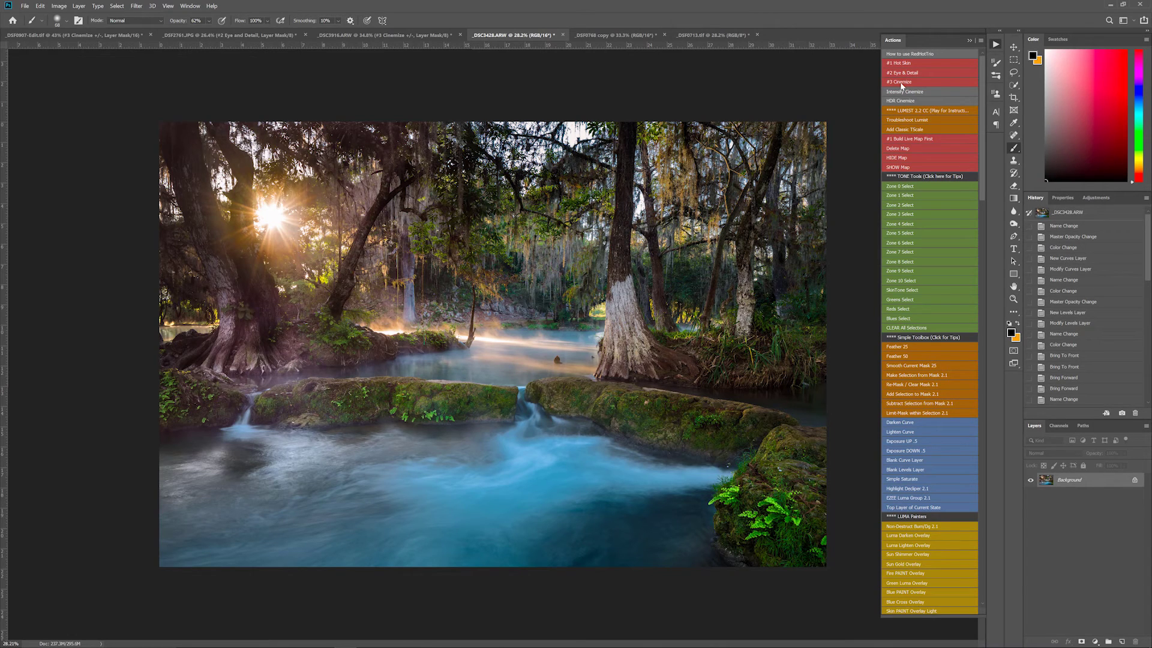
{"action": "scroll", "coordinate": [495, 351], "scroll_direction": "up", "scroll_amount": 2, "text": "alt"}
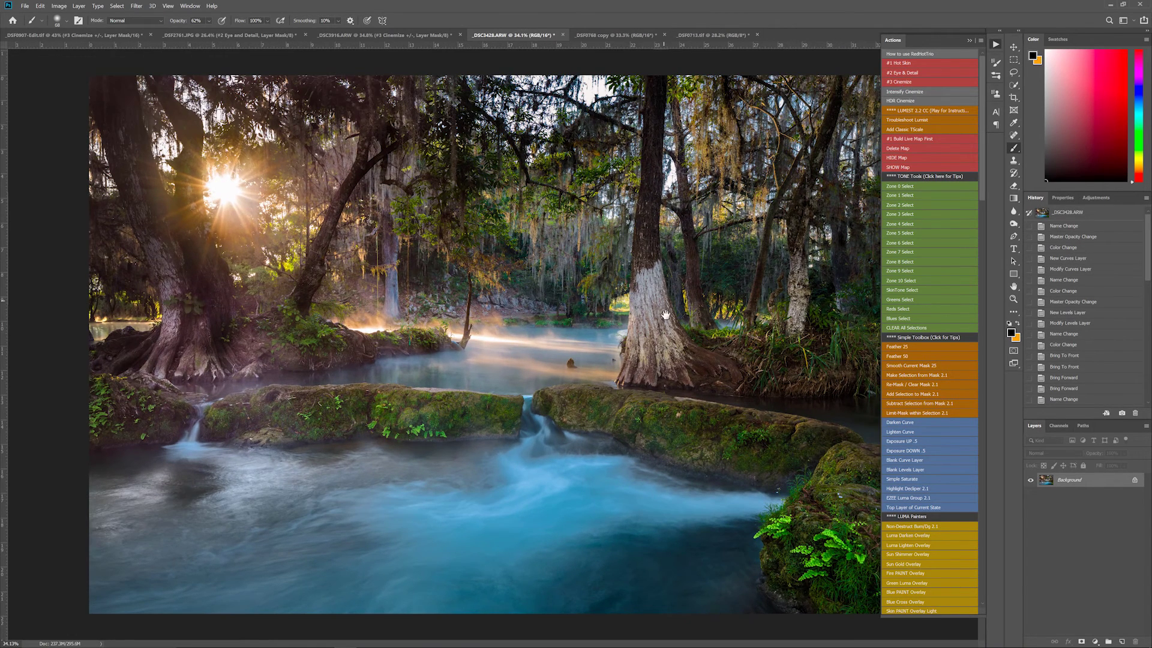
{"action": "key", "text": "ctrl+r"}
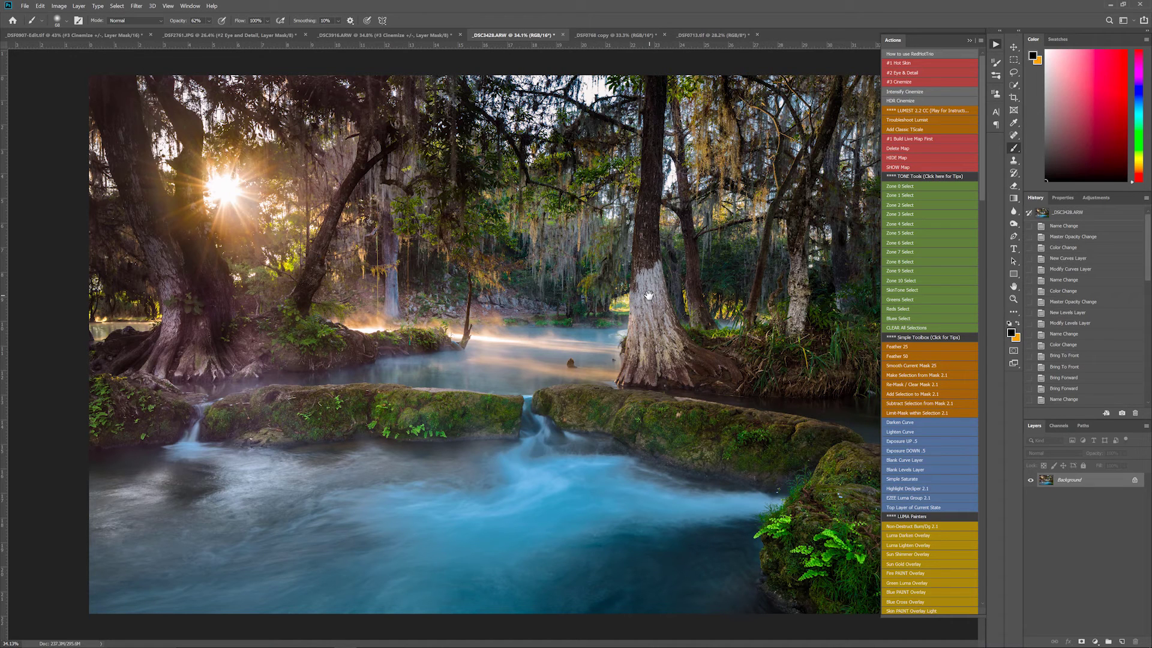
{"action": "left_click", "coordinate": [916, 80]}
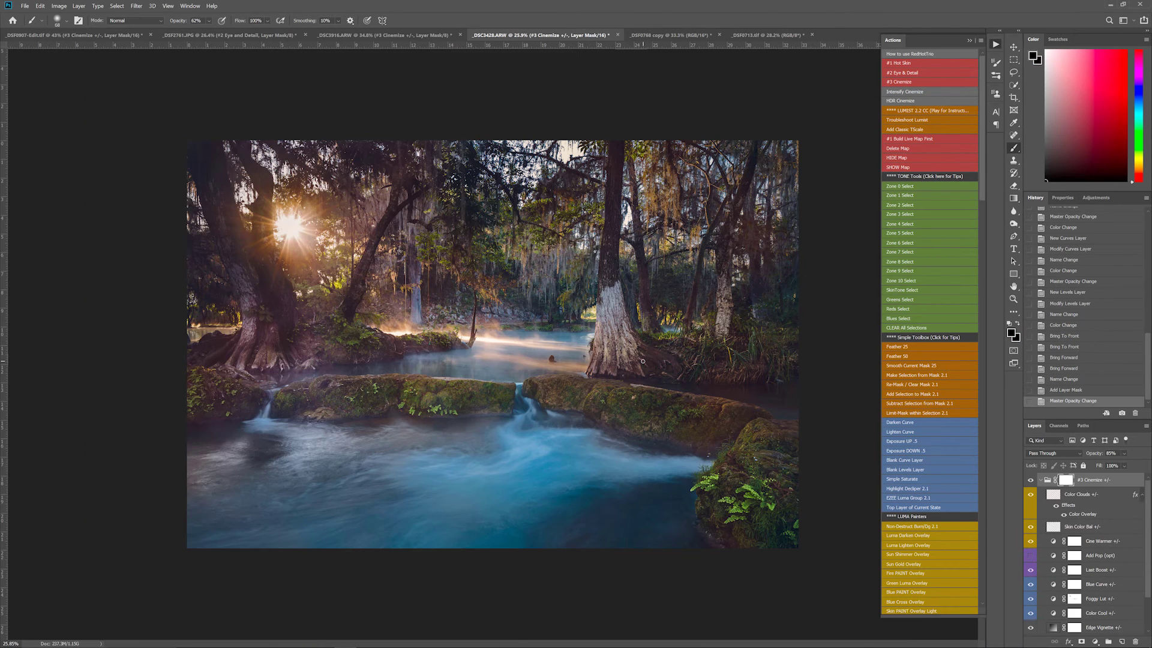
- Hide the Skin Color Bal layer in the #3 Cinemize group and check the effect of Color Clouds and Cine Warmer
{"action": "left_click", "coordinate": [1040, 481]}
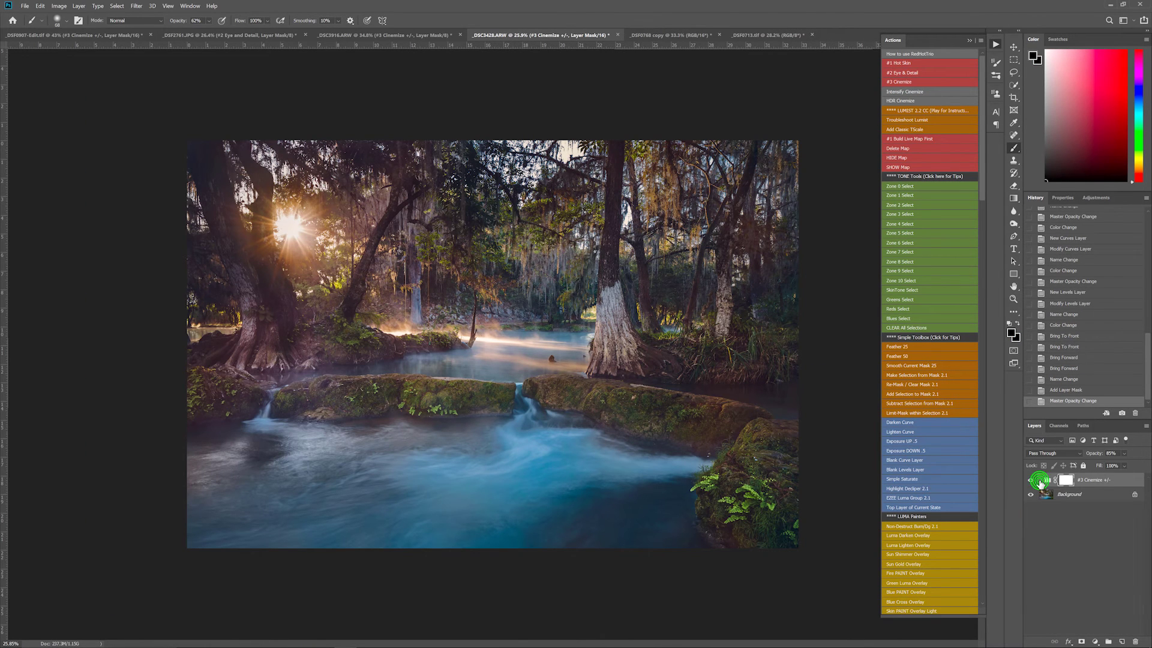
{"action": "left_click", "coordinate": [1041, 480]}
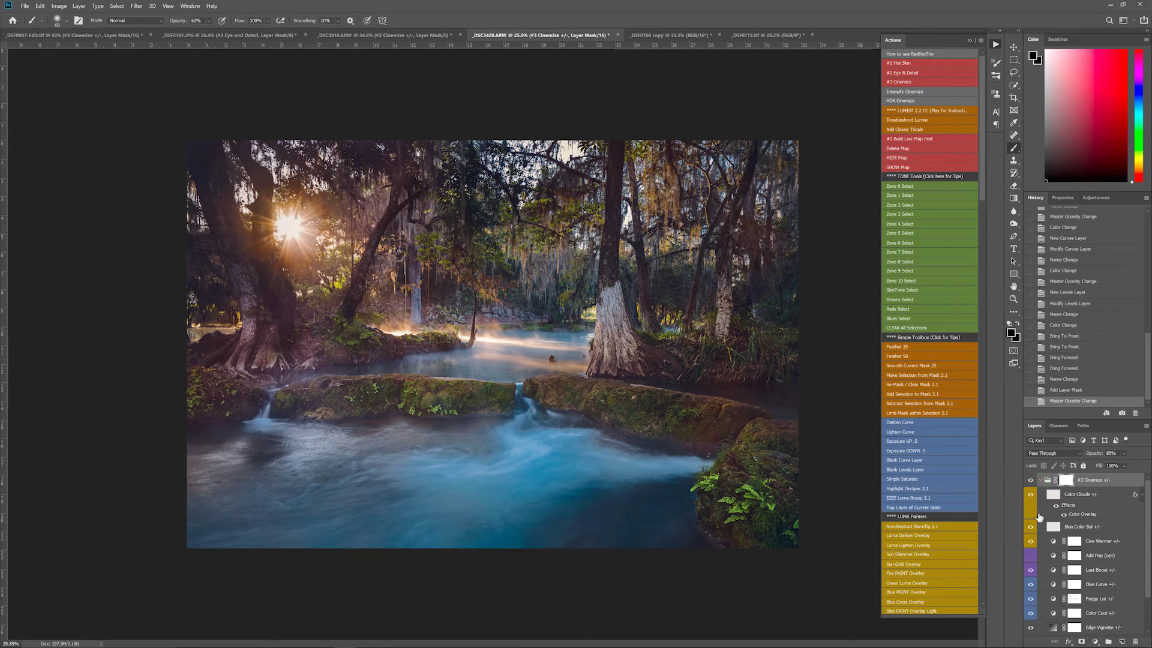
{"action": "left_click", "coordinate": [1031, 495]}
{"action": "left_click", "coordinate": [1031, 495]}
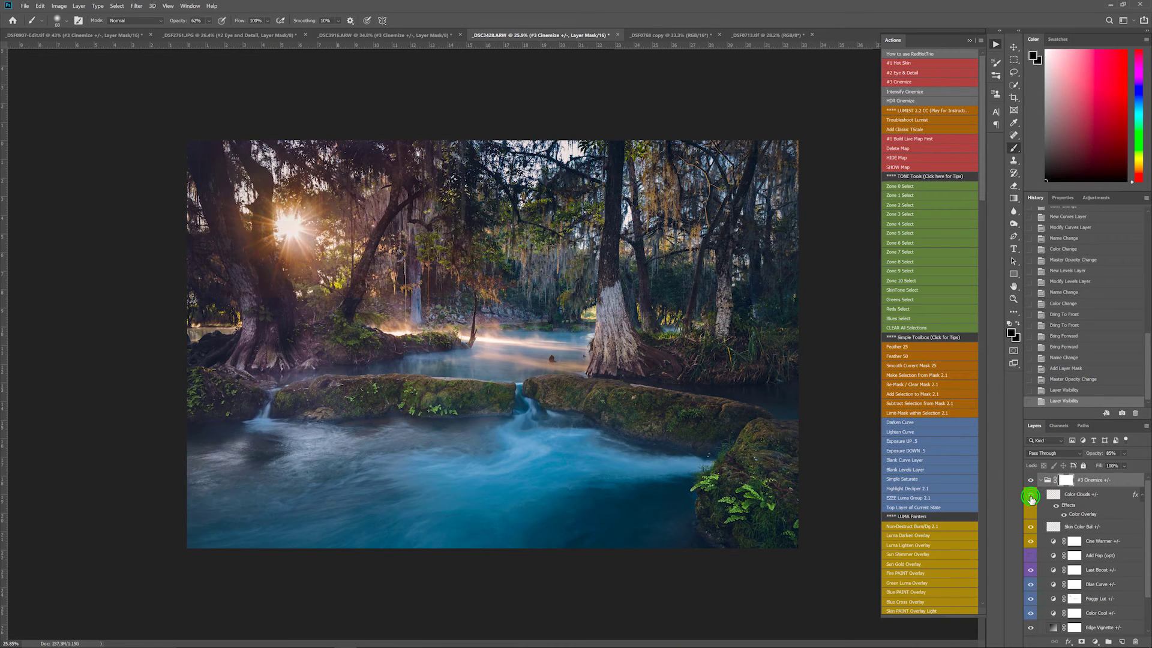
{"action": "left_click", "coordinate": [1031, 528]}
{"action": "left_click", "coordinate": [1100, 541]}
{"action": "left_click", "coordinate": [1029, 542]}
{"action": "left_click", "coordinate": [1029, 542]}
- Hide the Blue Curve layer and lower the Foggy Lut layer's opacity to 13%
{"action": "left_click", "coordinate": [1096, 584]}
{"action": "left_click", "coordinate": [1030, 585]}
{"action": "left_click", "coordinate": [1105, 613]}
{"action": "left_click", "coordinate": [1107, 600]}
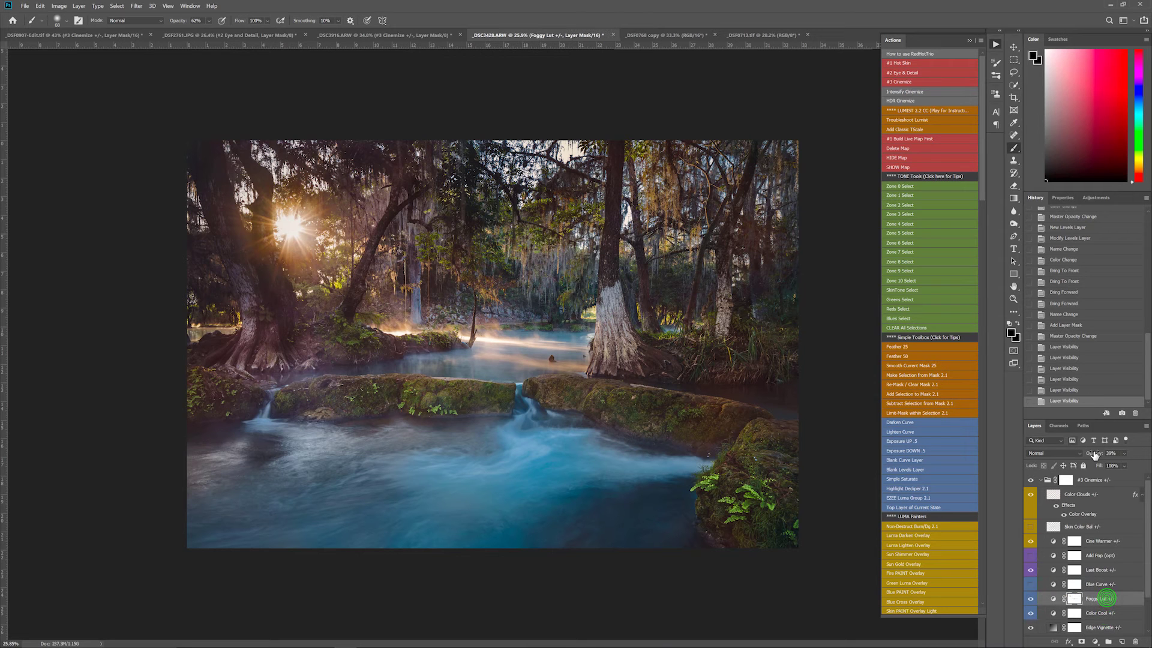
{"action": "mouse_move", "coordinate": [1093, 454]}
{"action": "left_mouse_down"}
{"action": "mouse_move", "coordinate": [1083, 457]}
{"action": "mouse_move", "coordinate": [1147, 449]}
{"action": "mouse_move", "coordinate": [1113, 462]}
{"action": "left_mouse_up"}
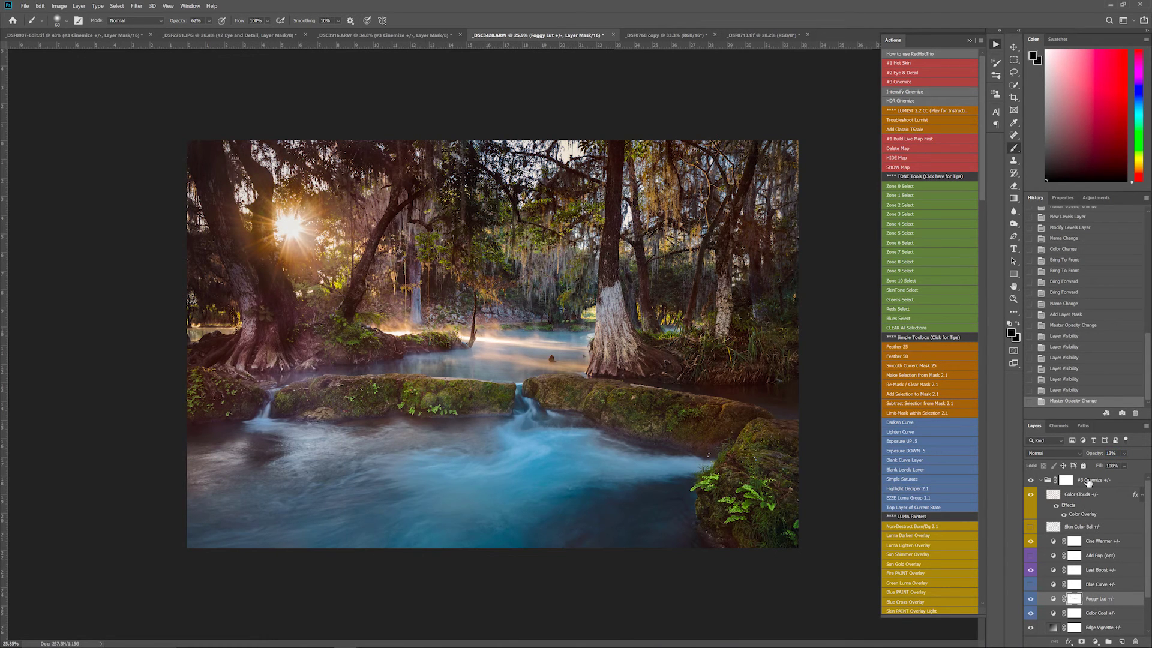
- Collapse the #3 Cinemize group on the landscape and lower the group's opacity to 52%
{"action": "left_click", "coordinate": [1090, 479]}
{"action": "left_click", "coordinate": [1042, 480]}
{"action": "left_click_drag", "start_coordinate": [1093, 453], "coordinate": [1083, 459]}
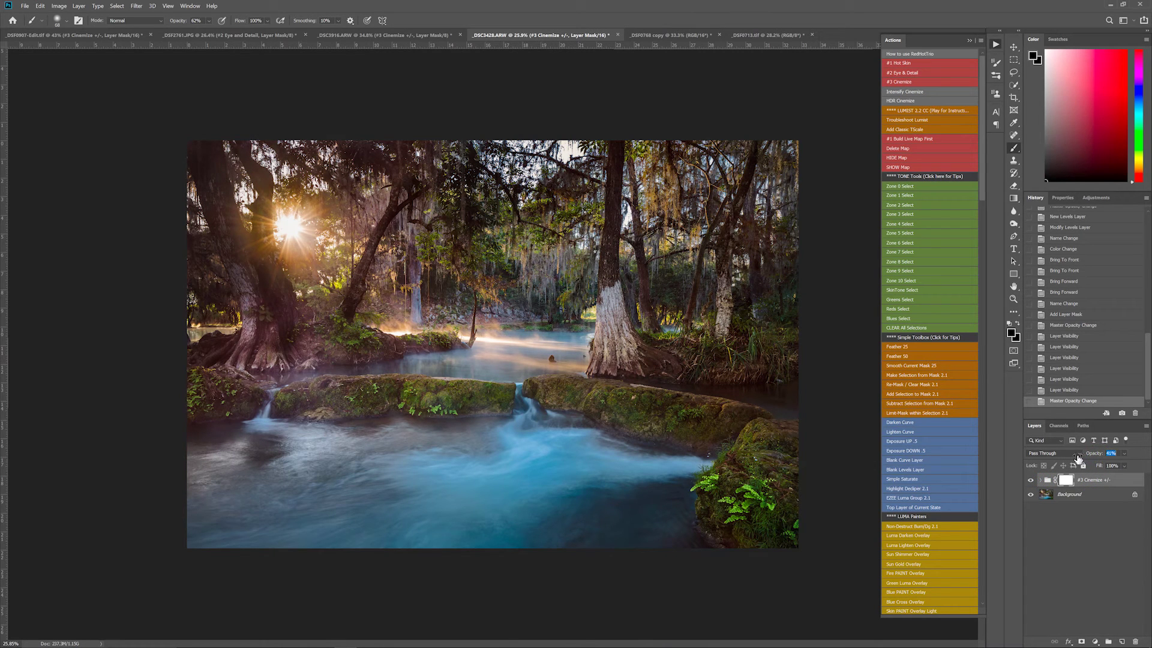
- Compare the landscape with the #3 Cinemize group hidden and shown, and set the group's opacity to 70%
{"action": "left_click", "coordinate": [1031, 480]}
{"action": "left_click", "coordinate": [1031, 480]}
{"action": "left_click", "coordinate": [1031, 480]}
{"action": "left_click", "coordinate": [1030, 480]}
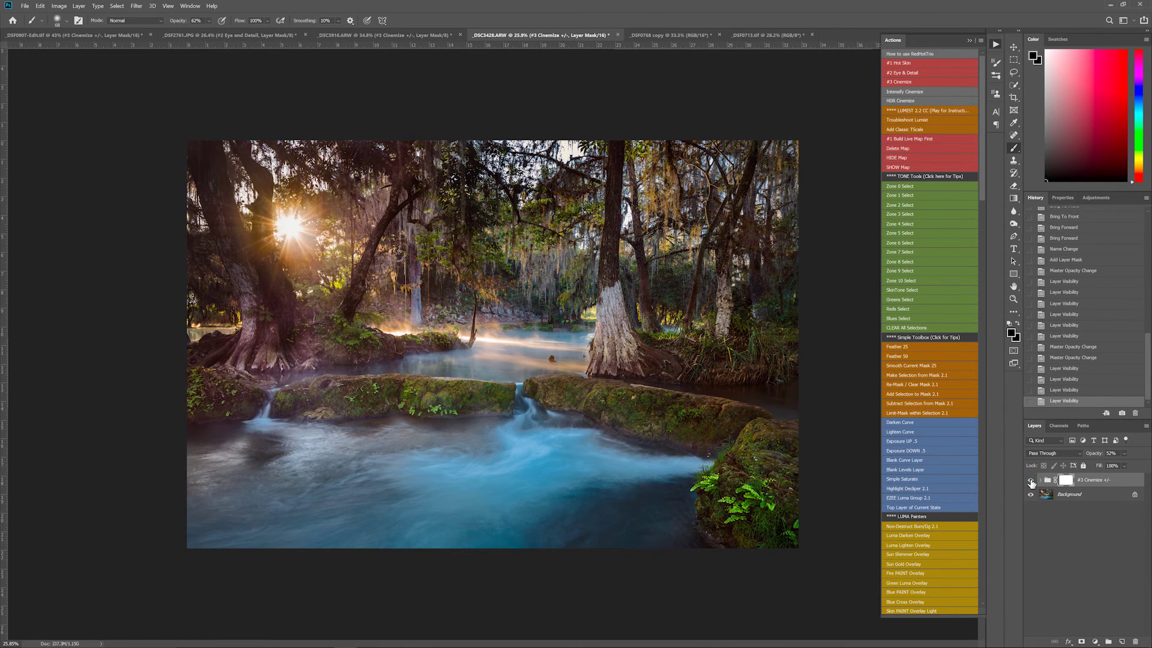
{"action": "left_click_drag", "start_coordinate": [1093, 453], "coordinate": [1104, 453]}
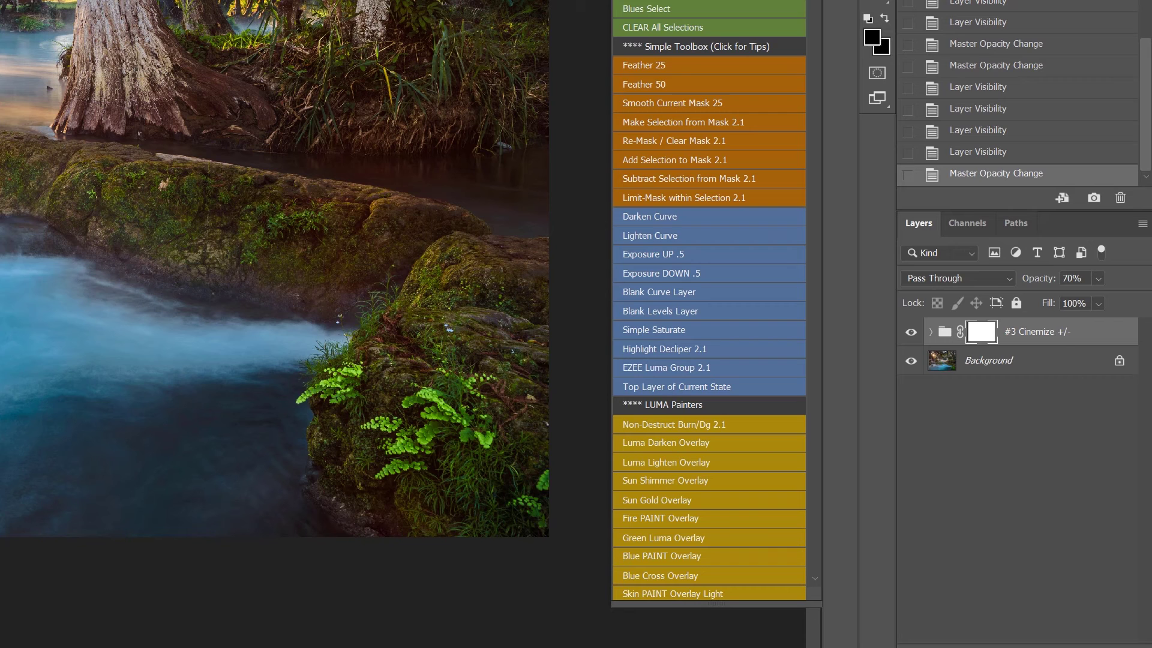
- Add an HDR Boost Adjust layer inside the #3 Cinemize group with the HDR Cinemize action and lower its opacity to 18%
{"action": "left_click", "coordinate": [930, 332]}
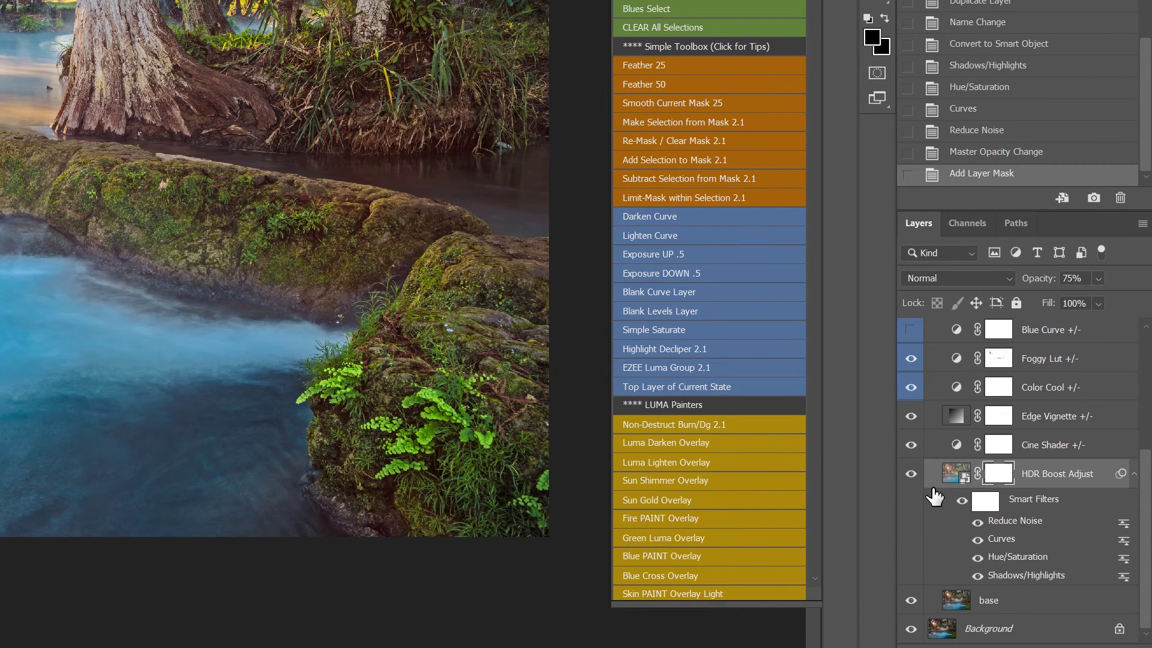
{"action": "left_click", "coordinate": [1054, 474]}
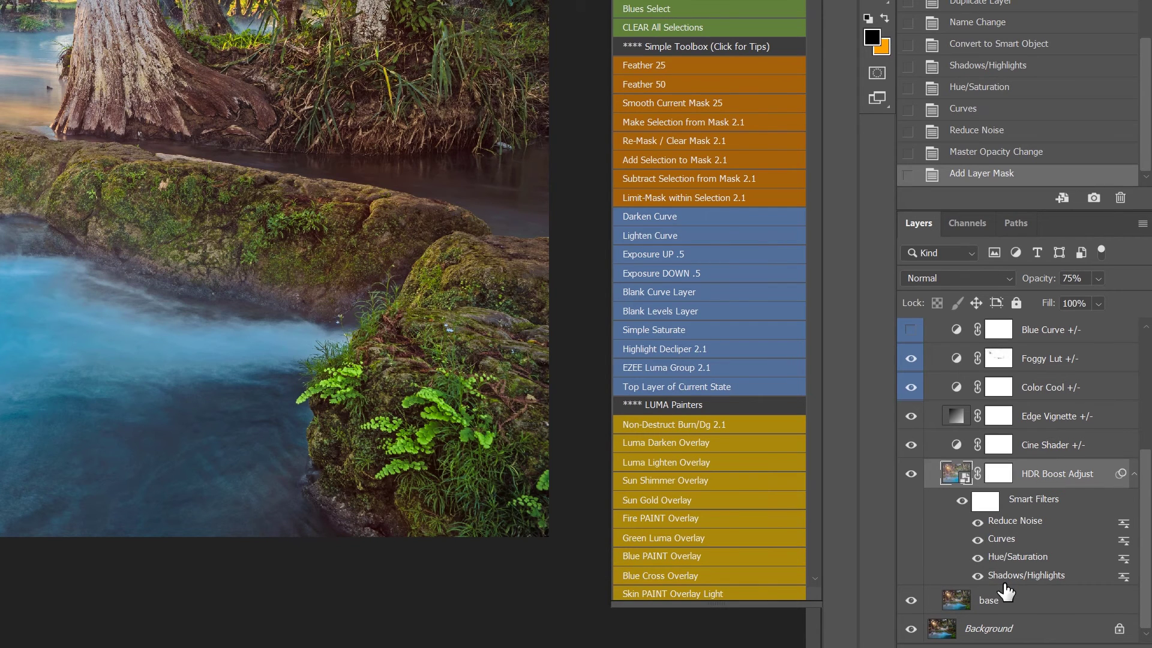
{"action": "left_click", "coordinate": [1122, 574]}
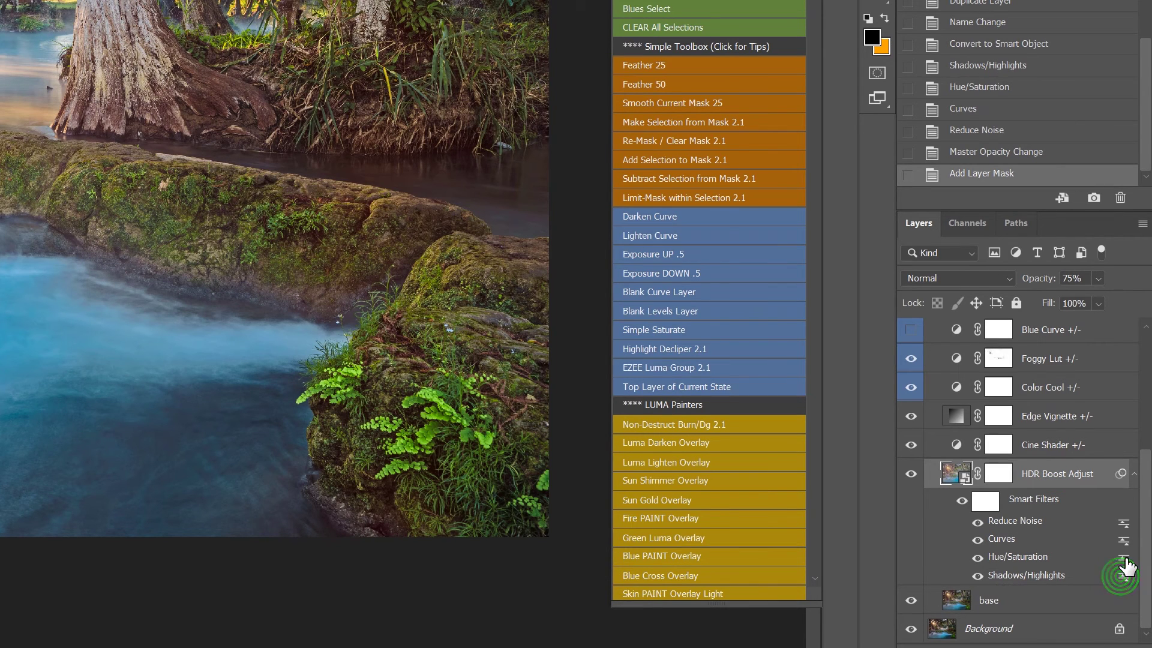
{"action": "left_click", "coordinate": [1123, 575]}
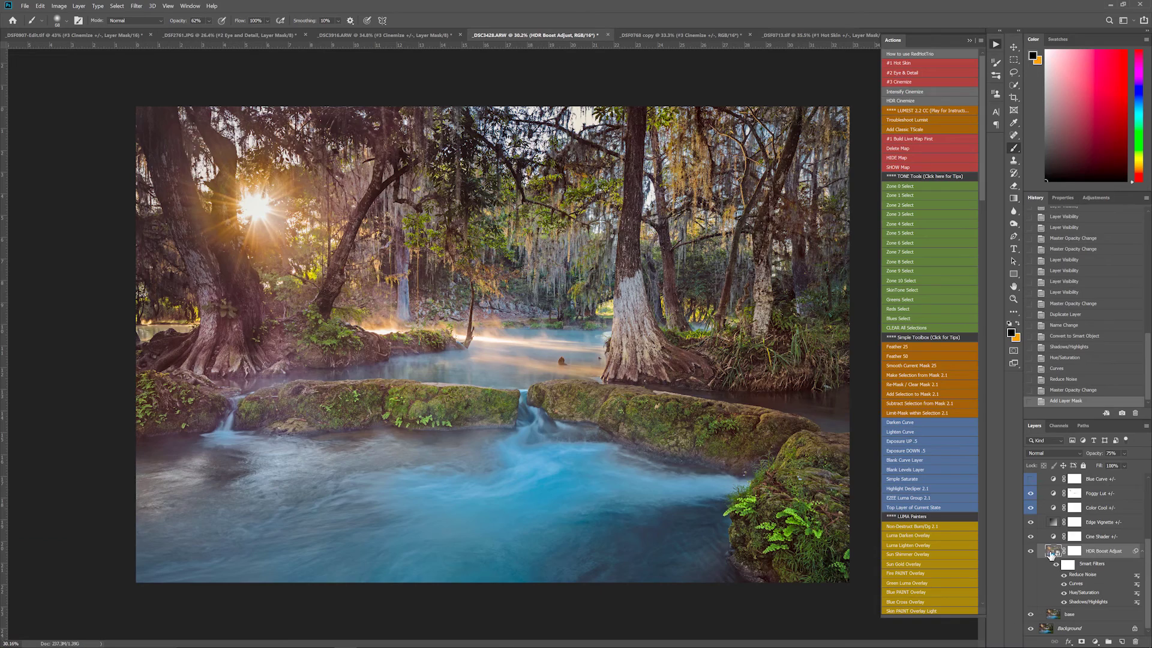
{"action": "left_click_drag", "start_coordinate": [1095, 452], "coordinate": [1065, 454]}
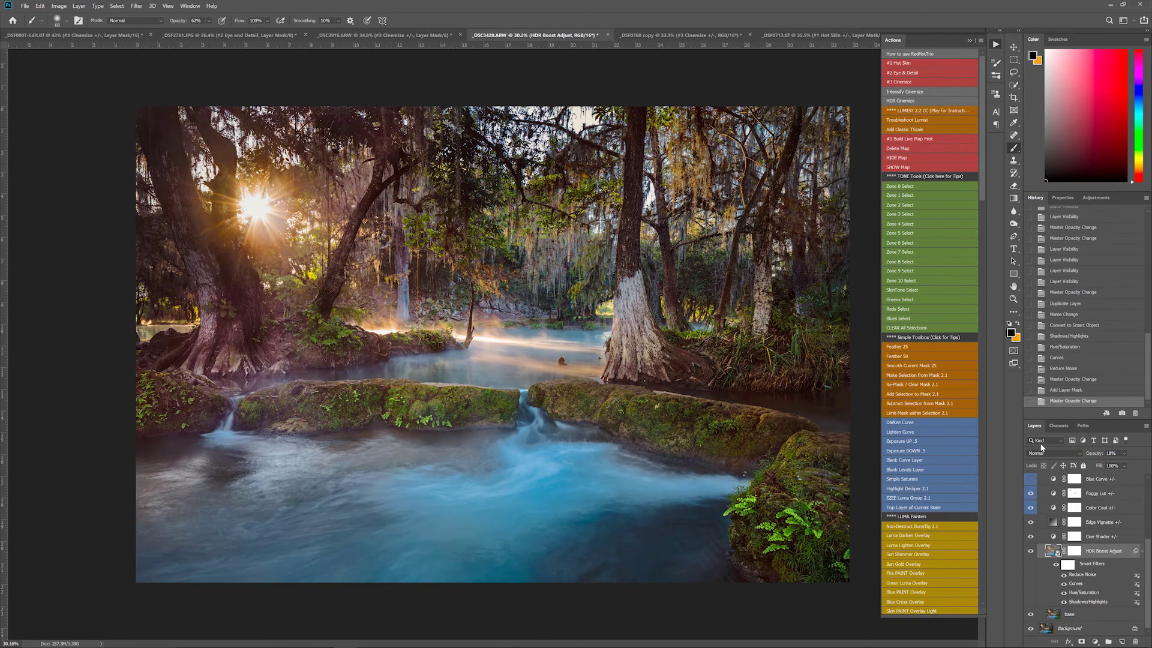
- Turn on the Add Pop (opt) layer and fine-tune the HDR Boost Adjust layer's opacity
{"action": "left_click", "coordinate": [1096, 453]}
{"action": "left_click_drag", "start_coordinate": [1101, 457], "coordinate": [1103, 457]}
{"action": "scroll", "coordinate": [1108, 508], "scroll_direction": "up", "scroll_amount": 3}
{"action": "left_click", "coordinate": [1031, 555]}
{"action": "scroll", "coordinate": [1099, 570], "scroll_direction": "down", "scroll_amount": 3}
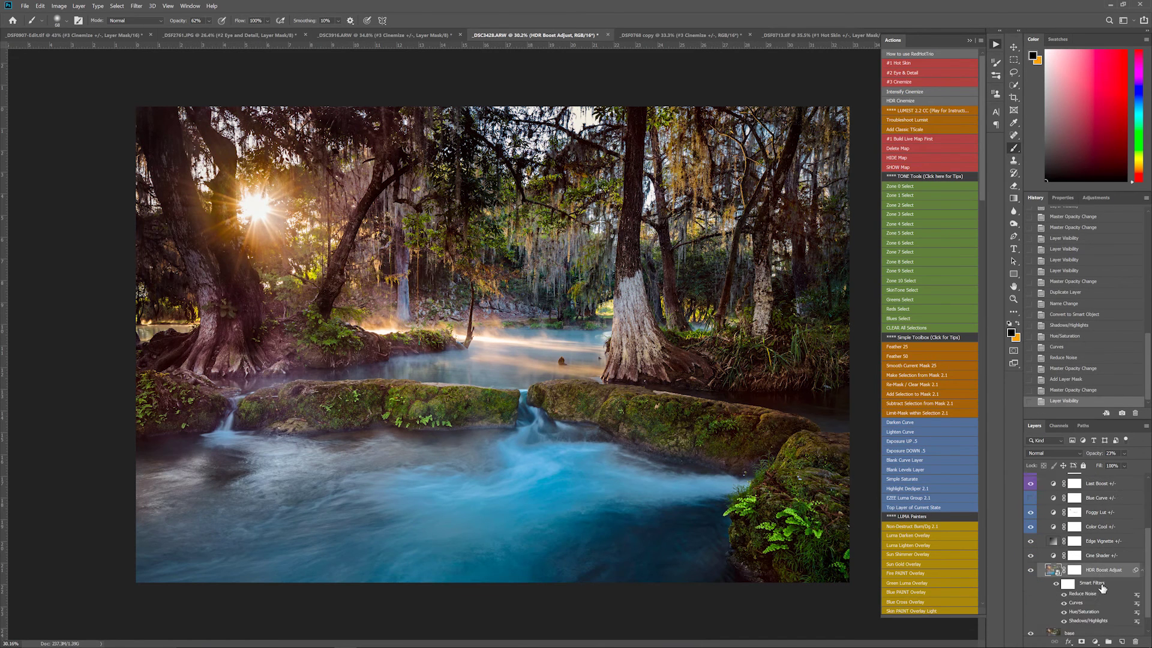
{"action": "left_click_drag", "start_coordinate": [1090, 456], "coordinate": [1102, 458]}
- Collapse the #3 Cinemize group and compare the river landscape with the group hidden and shown
{"action": "scroll", "coordinate": [1075, 506], "scroll_direction": "up", "scroll_amount": 3}
{"action": "left_click", "coordinate": [1046, 480]}
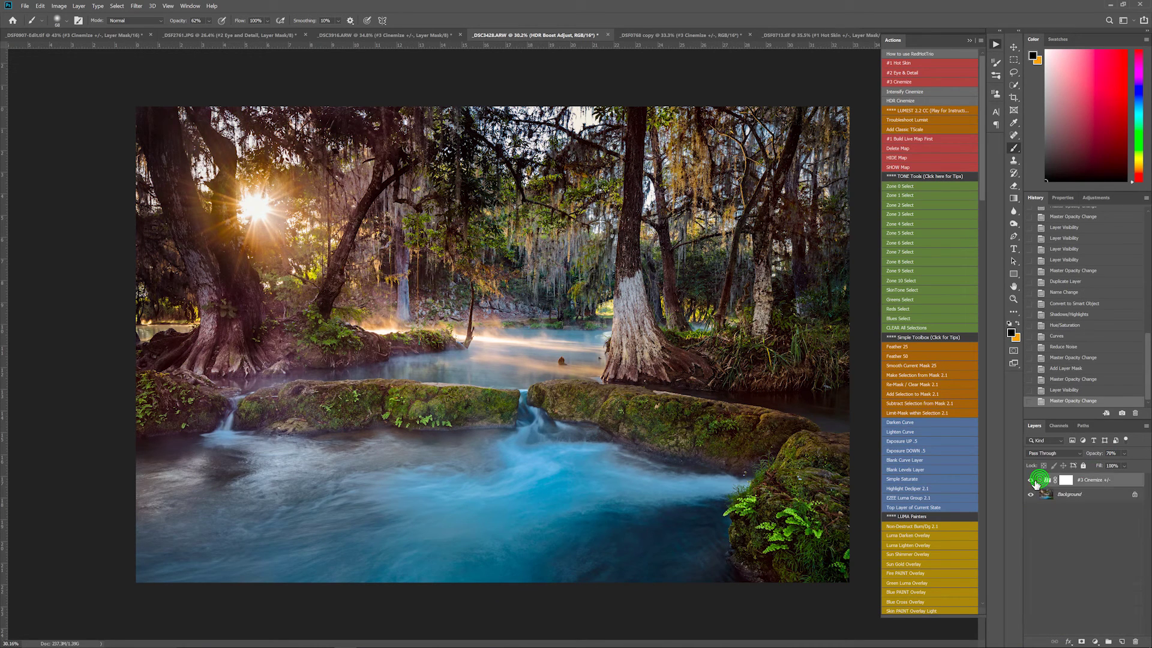
{"action": "left_click", "coordinate": [1031, 480]}
{"action": "left_click", "coordinate": [1031, 481]}
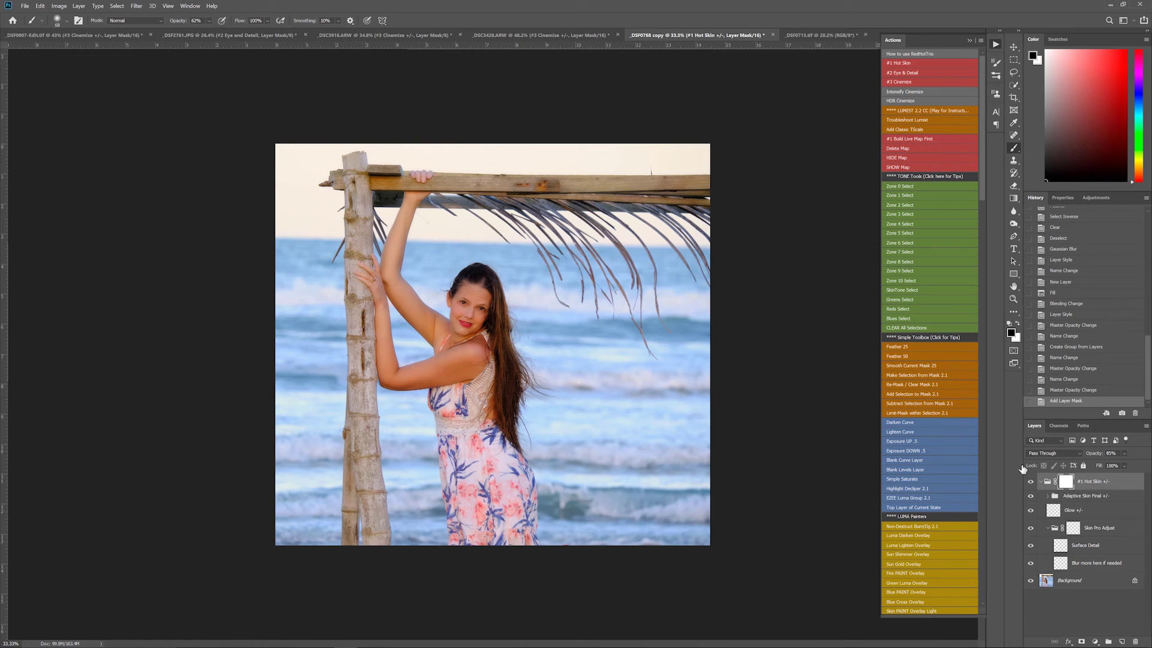
- Compare the beach portrait with the Glow layer and the Adaptive Skin group of #1 Hot Skin hidden and shown
{"action": "left_click", "coordinate": [1030, 509]}
{"action": "left_click", "coordinate": [1031, 509]}
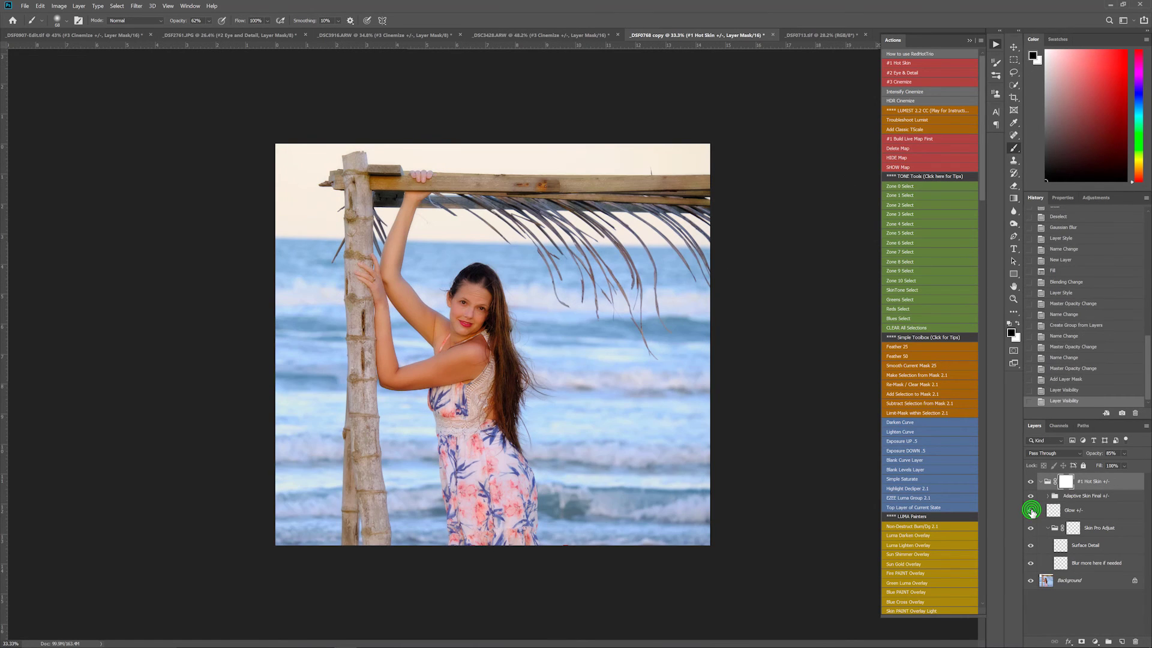
{"action": "left_click", "coordinate": [1030, 497]}
{"action": "left_click", "coordinate": [1031, 496]}
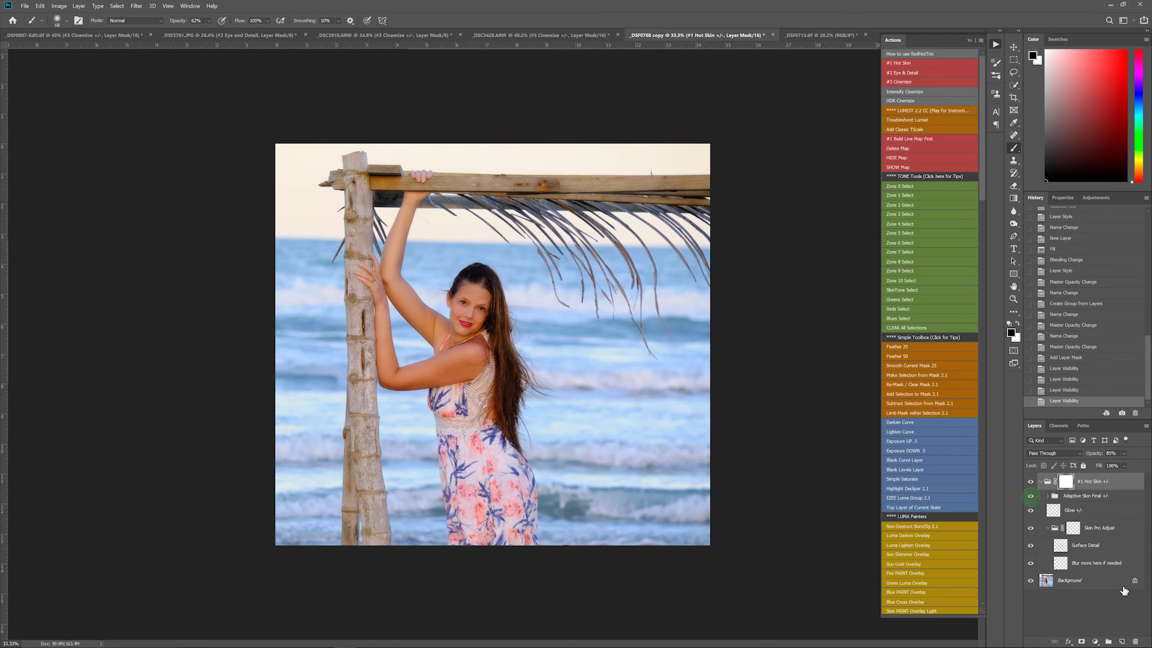
- Run the #3 Cinemize action on the beach portrait and fine-tune the visibility and opacity of its layers
{"action": "left_click", "coordinate": [898, 83]}
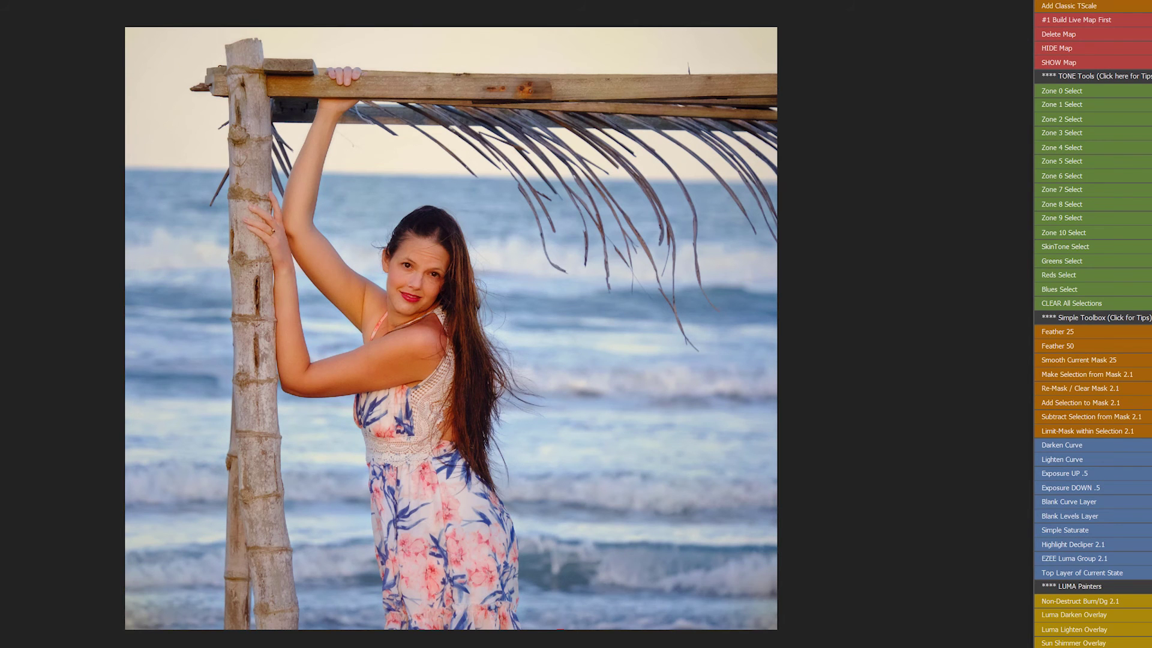
{"action": "left_click", "coordinate": [1151, 645]}
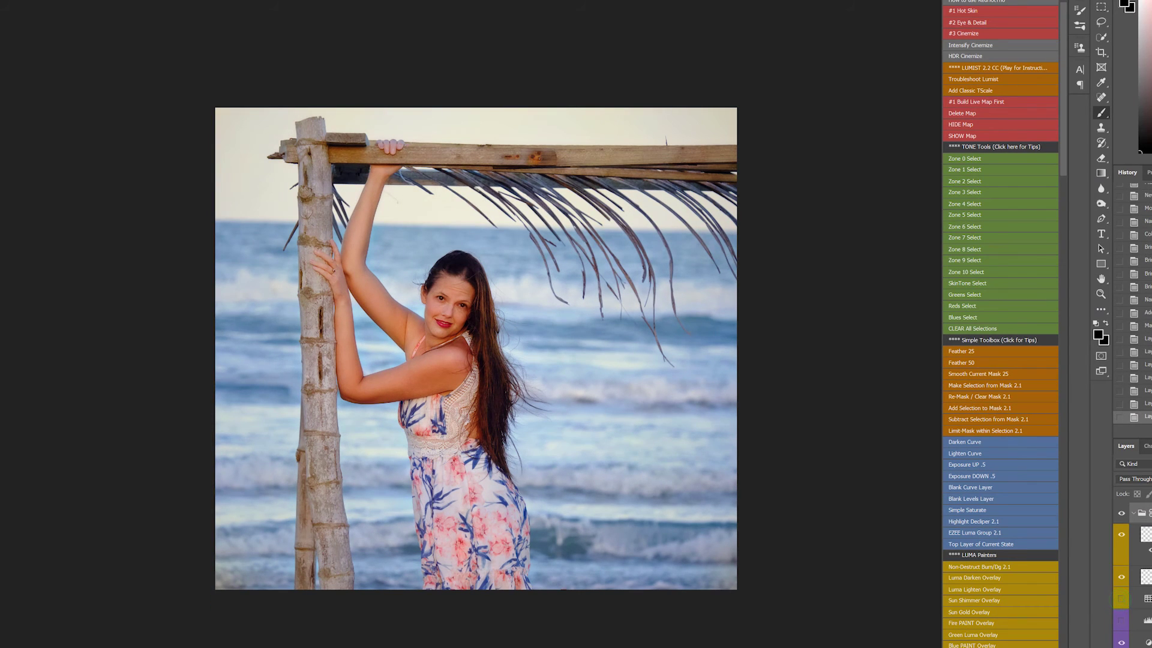
{"action": "left_click", "coordinate": [1120, 622]}
{"action": "left_click", "coordinate": [1122, 643]}
{"action": "key", "text": "alt+["}
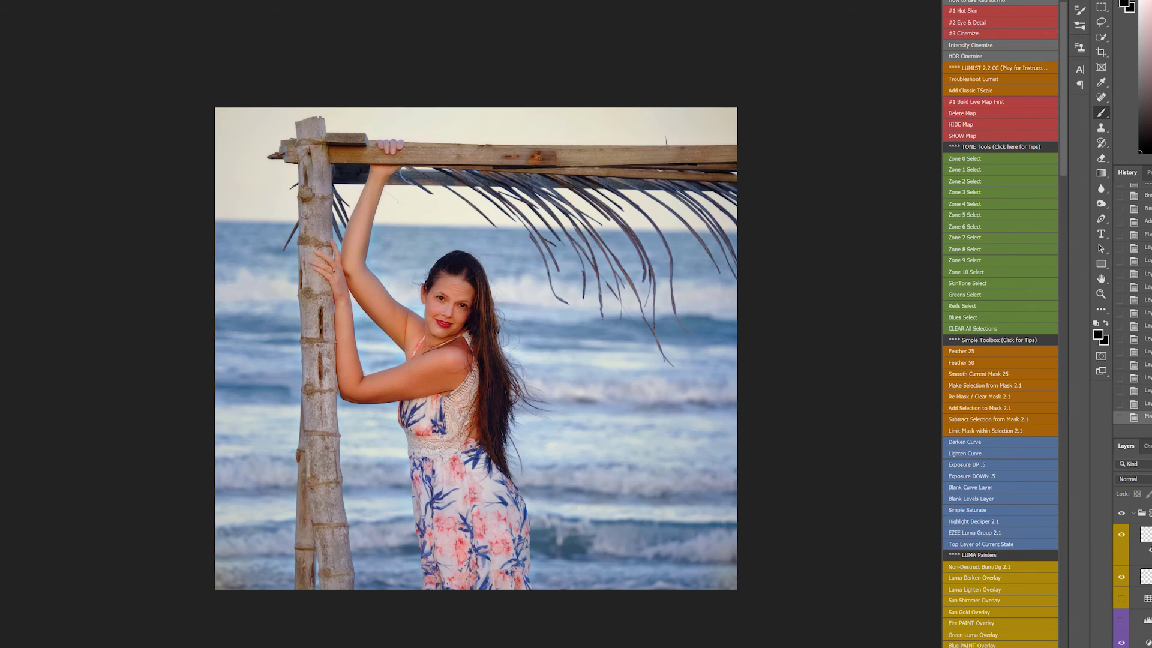
- Collapse the #3 Cinemize group and compare the saved history snapshots of the beach portrait edit
{"action": "left_click", "coordinate": [1135, 513]}
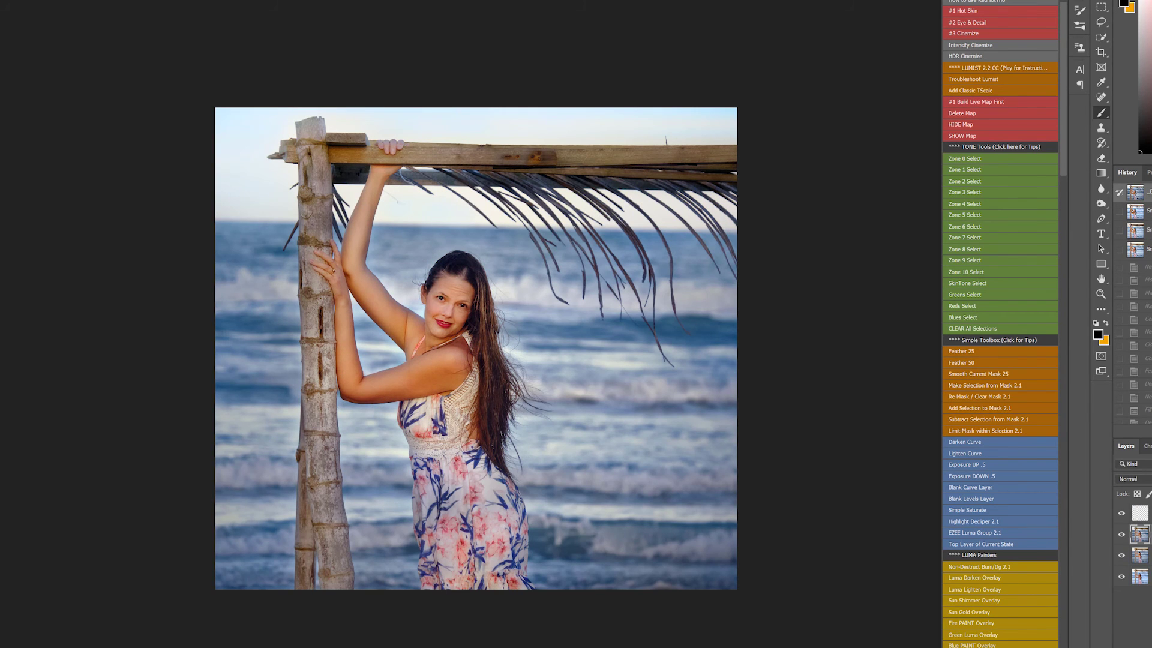
{"action": "left_click", "coordinate": [1136, 211]}
{"action": "left_click", "coordinate": [1147, 250]}
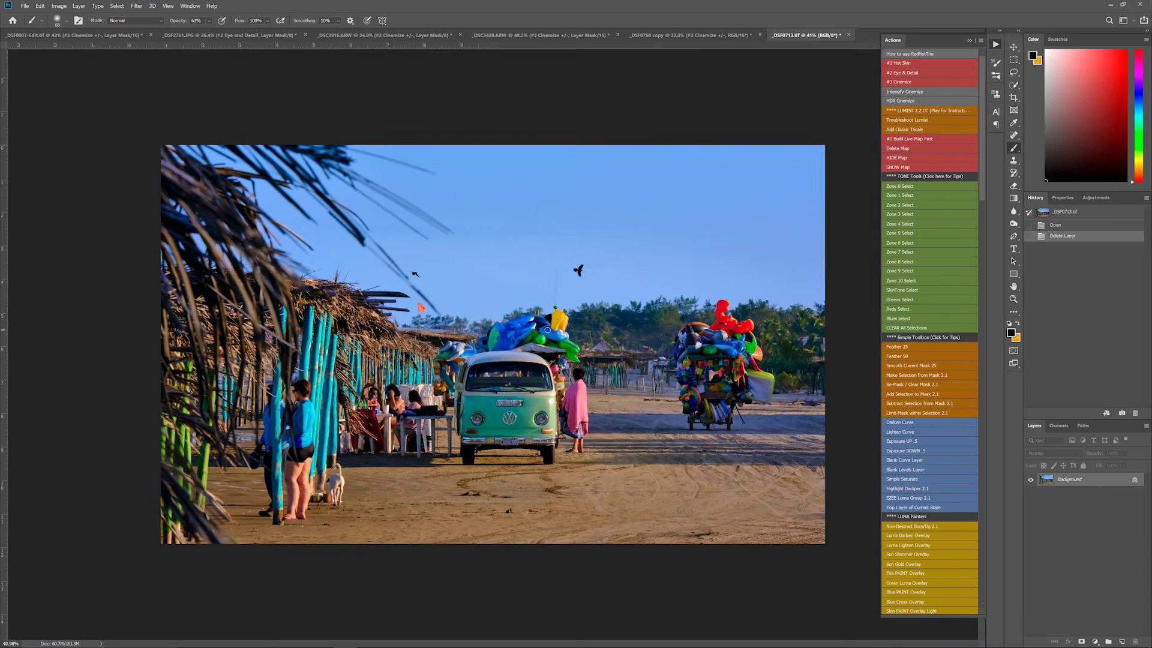
- Run the #1 Hot Skin action on the beach van photo, check the resulting group's effect and lower its opacity
{"action": "key", "text": "ctrl+0"}
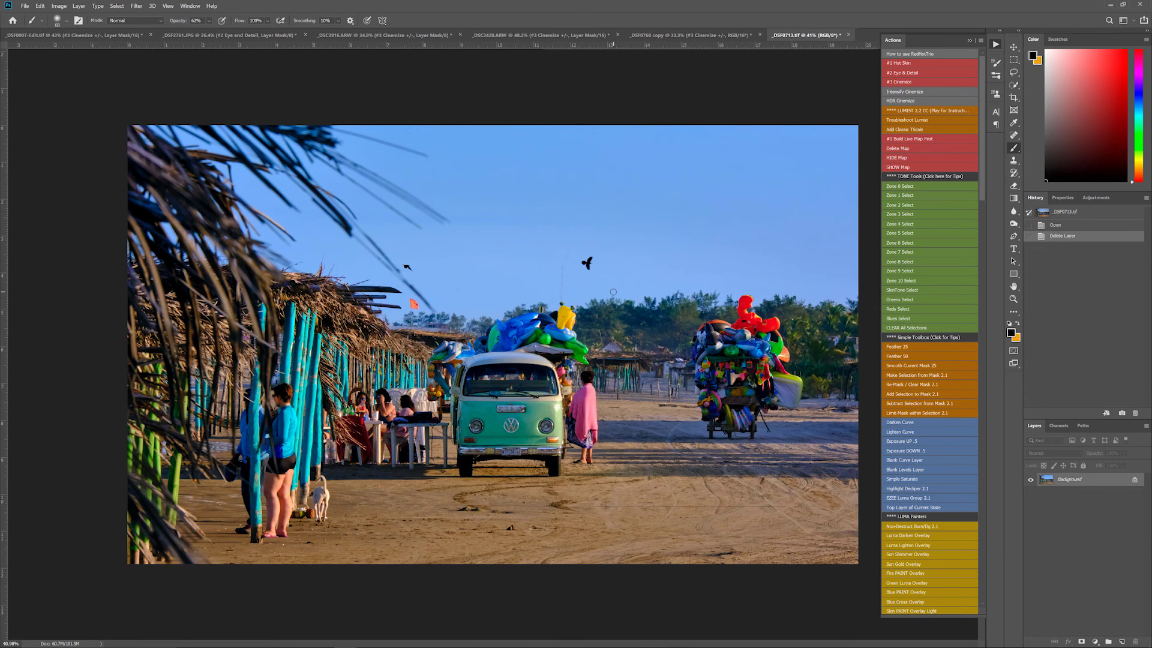
{"action": "left_click", "coordinate": [903, 65]}
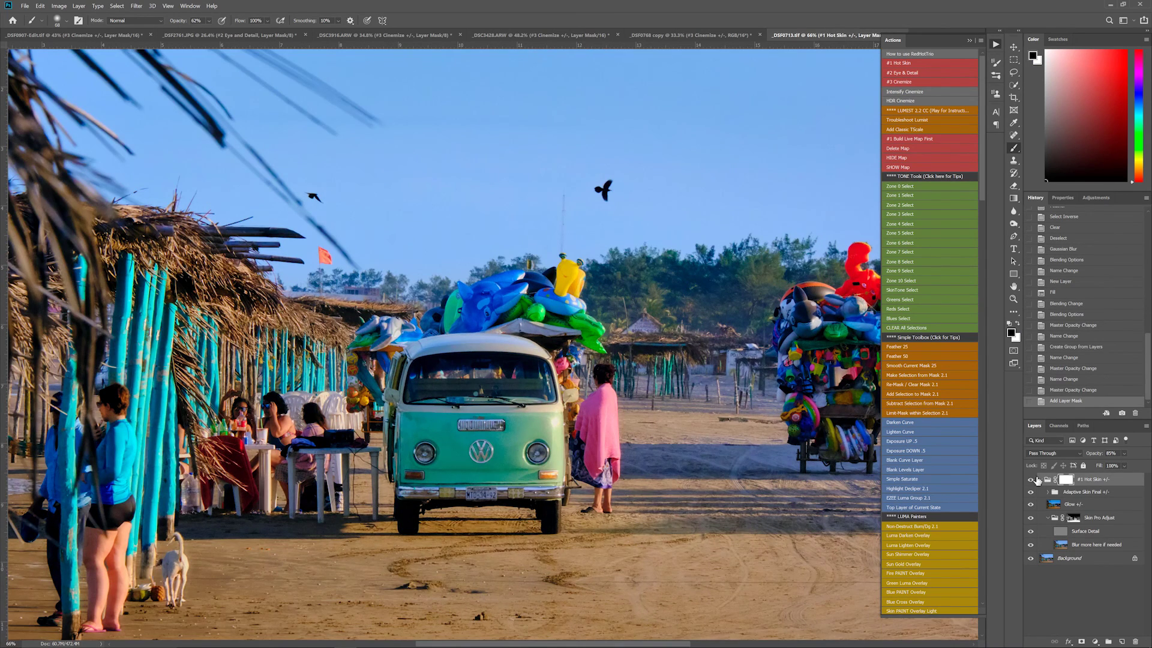
{"action": "left_click", "coordinate": [1031, 480]}
{"action": "left_click", "coordinate": [1030, 480]}
{"action": "left_click_drag", "start_coordinate": [1099, 454], "coordinate": [1061, 459]}
- Run the #3 Cinemize action on the beach van photo and compare the image with its group hidden and shown
{"action": "left_click", "coordinate": [898, 82]}
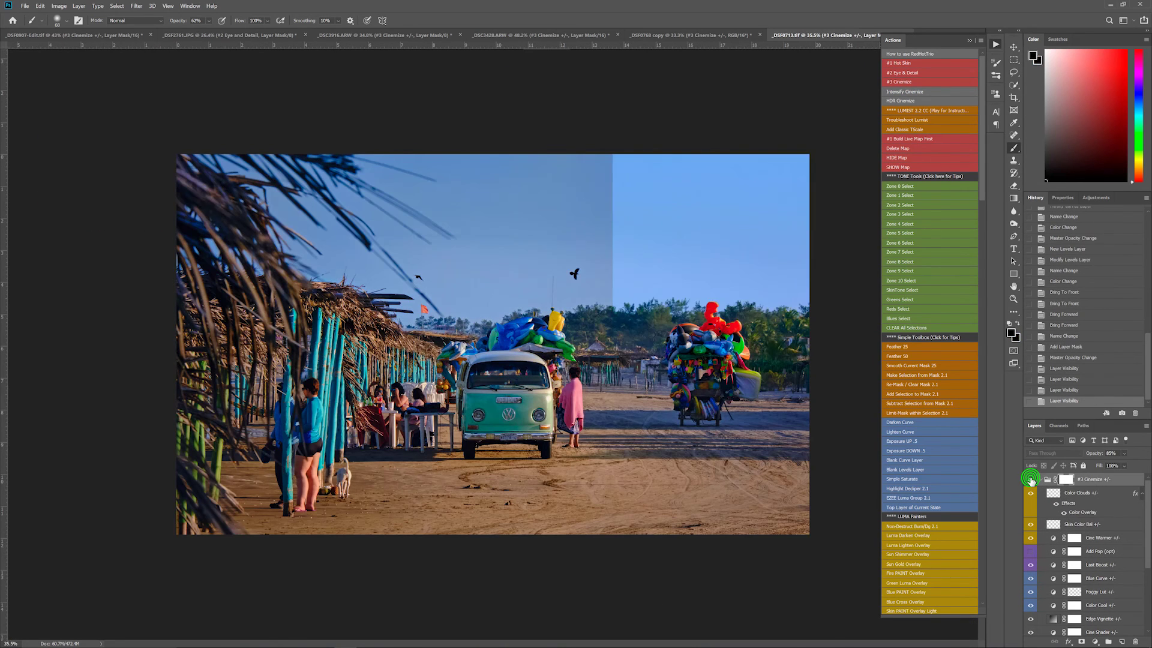
{"action": "left_click", "coordinate": [1031, 480]}
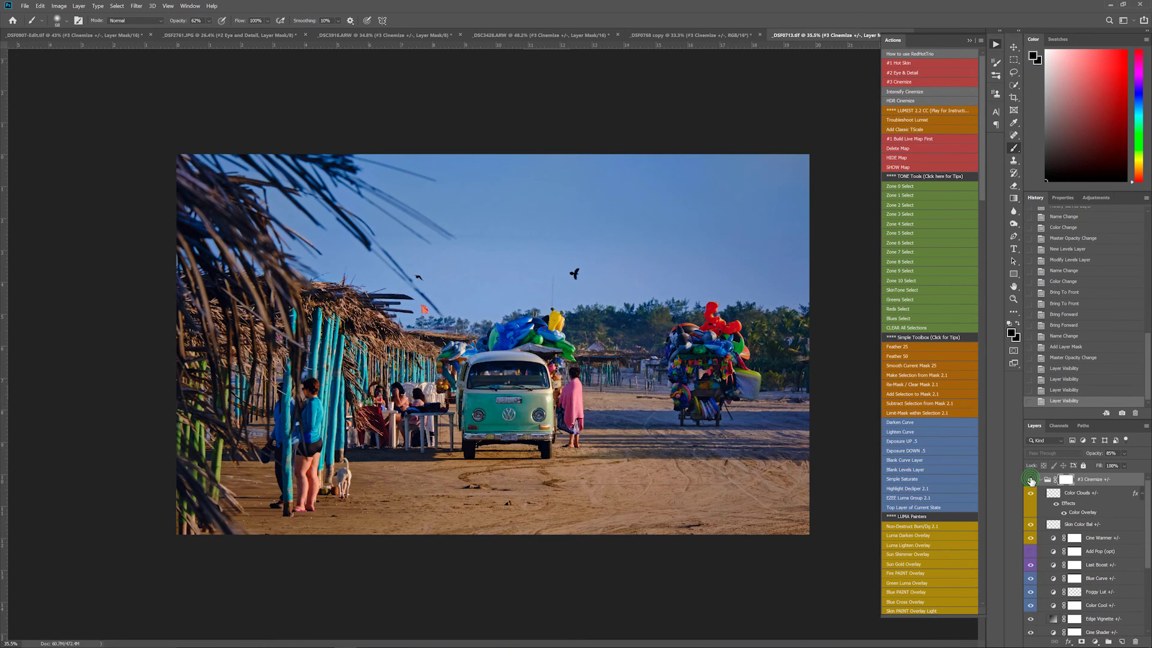
{"action": "left_click", "coordinate": [1030, 480]}
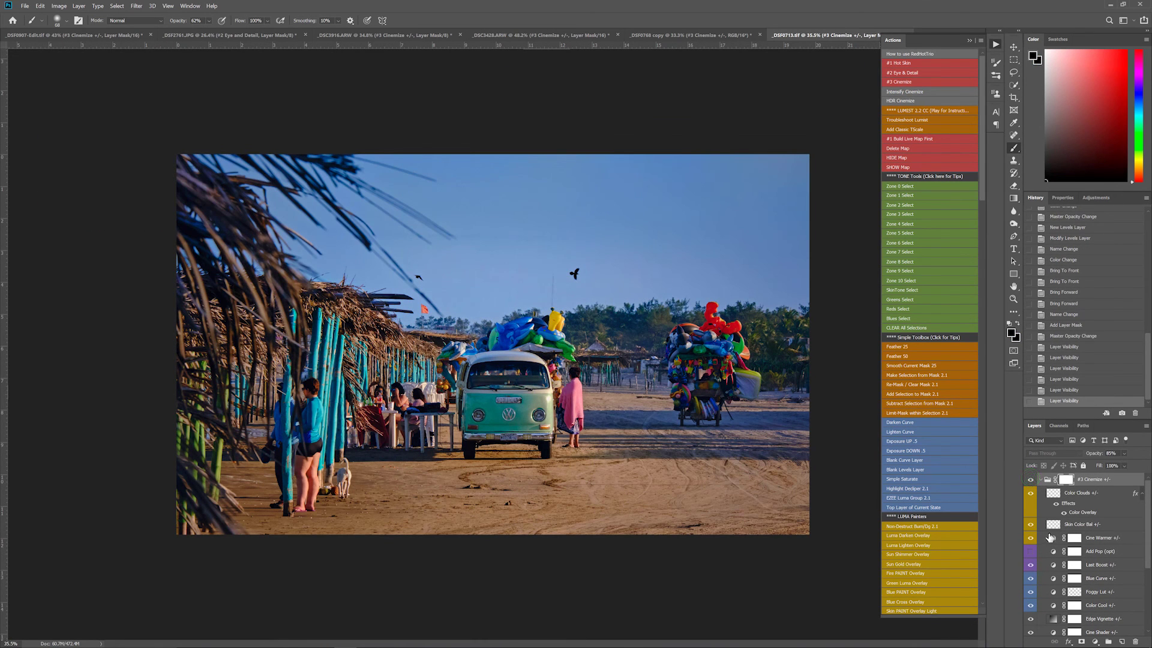
- Compare the beach van photo with the Color Clouds, Skin Color Bal and Foggy Lot layers hidden and shown
{"action": "left_click", "coordinate": [1030, 492]}
{"action": "left_click", "coordinate": [1031, 492]}
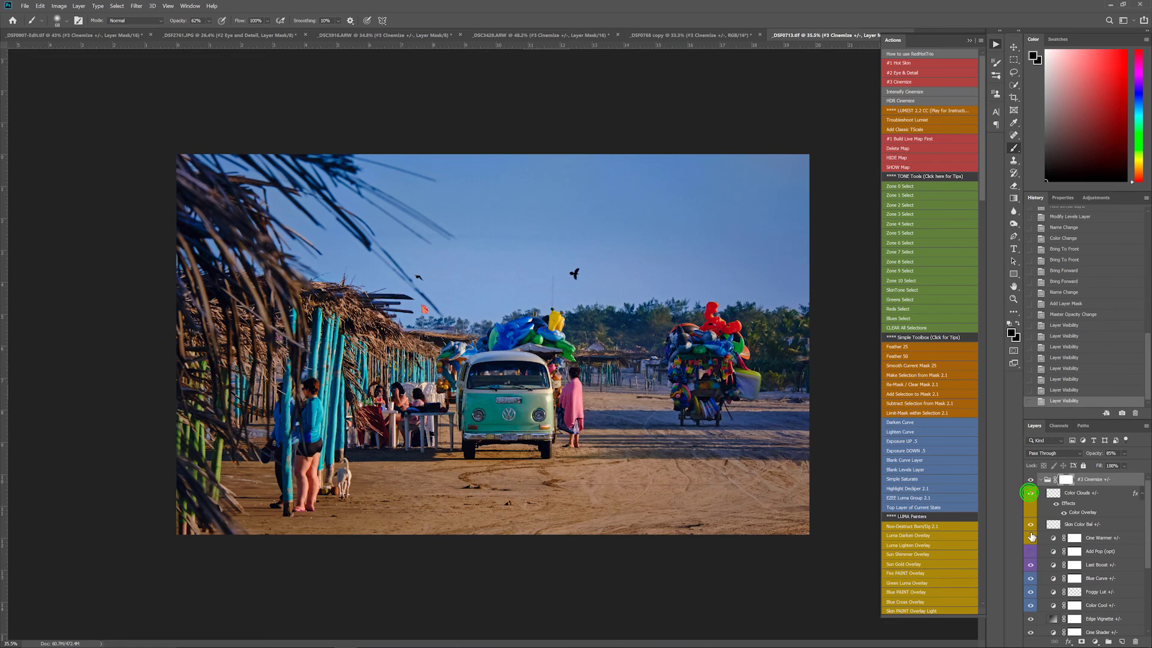
{"action": "left_click", "coordinate": [1031, 525]}
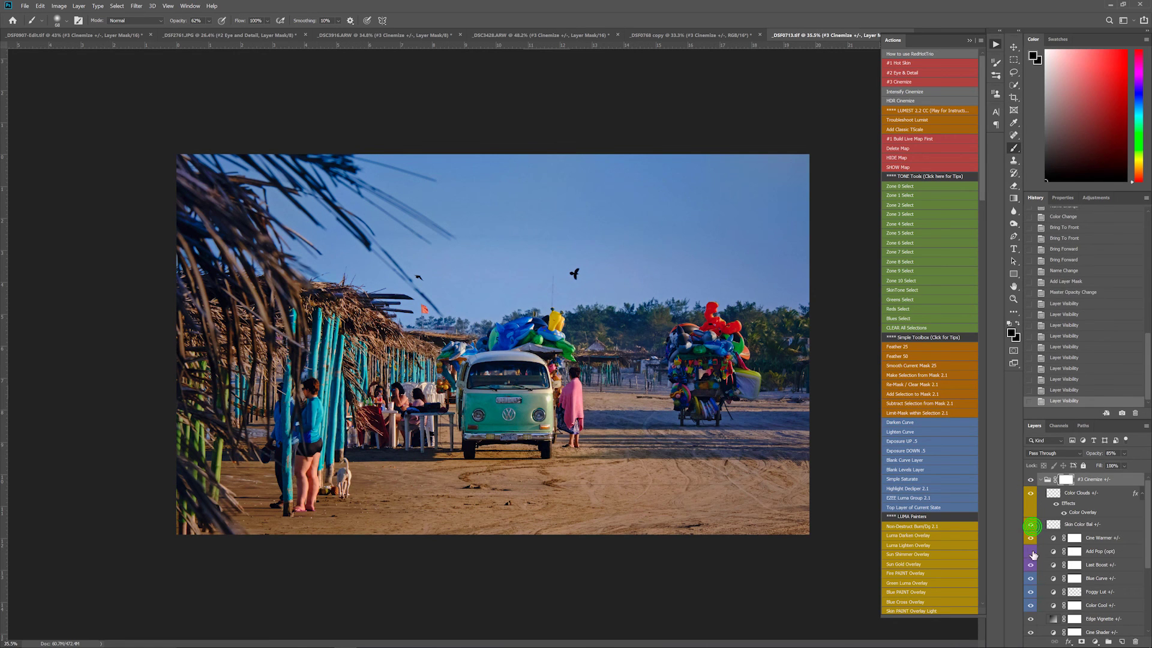
{"action": "left_click", "coordinate": [1032, 592]}
{"action": "left_click", "coordinate": [1032, 592]}
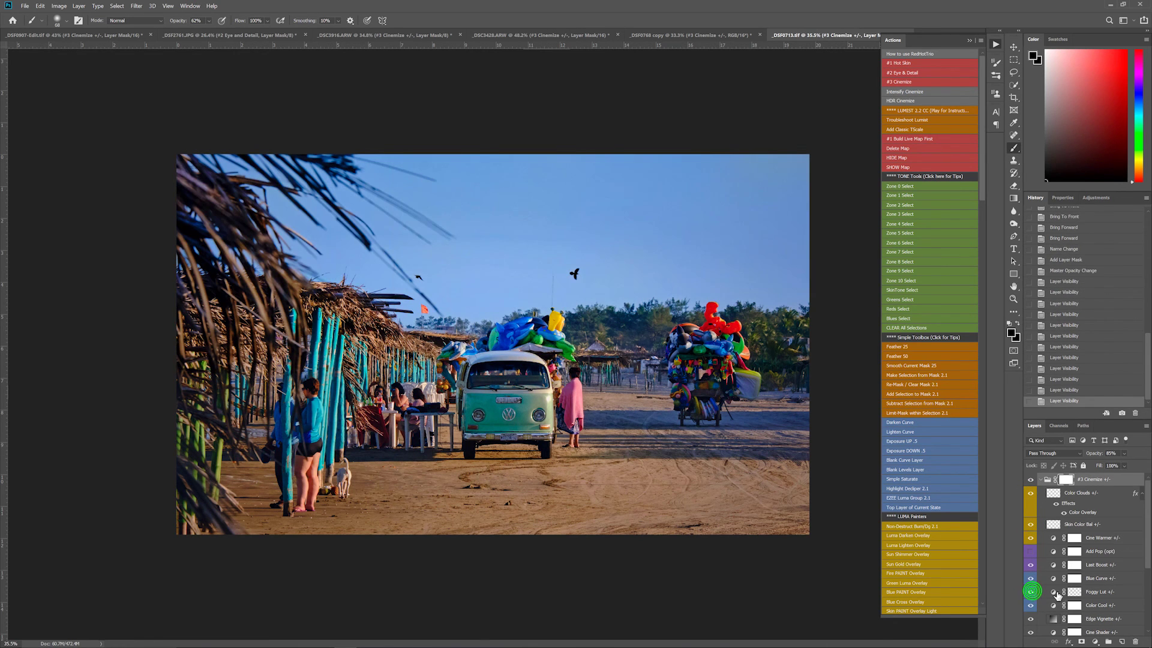
- Set the Foggy Lot layer's opacity to 59% and turn on the Add Pop (opt) layer in the #3 Cinemize group
{"action": "left_click", "coordinate": [1098, 592]}
{"action": "left_click_drag", "start_coordinate": [1089, 452], "coordinate": [1131, 457]}
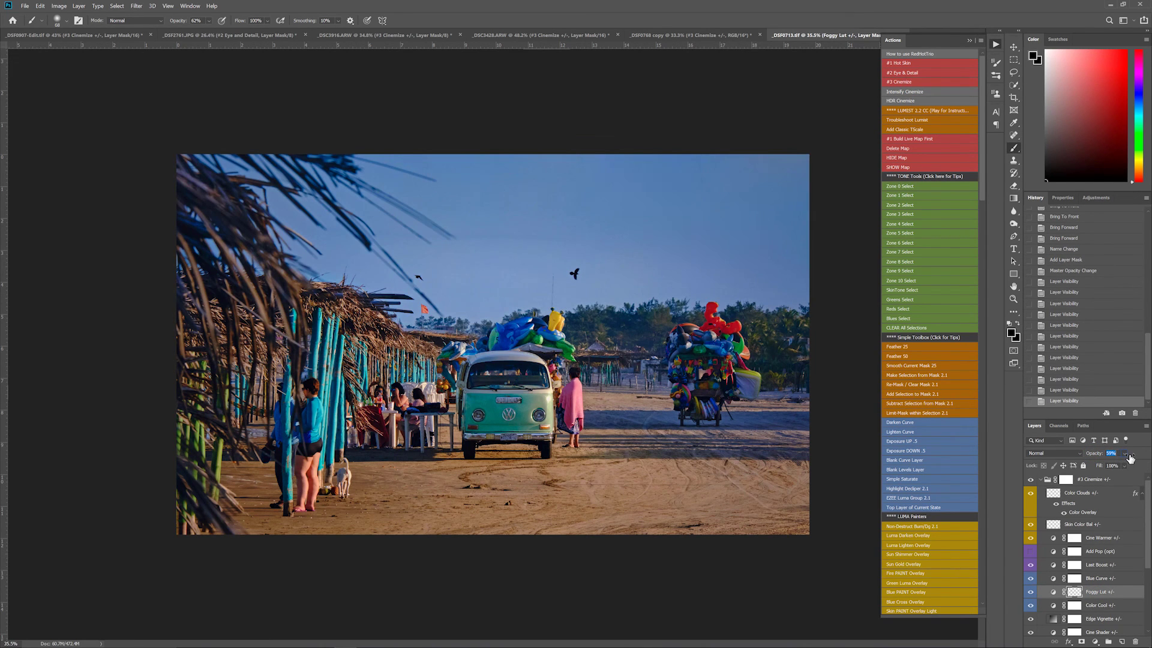
{"action": "left_click", "coordinate": [1097, 537]}
{"action": "left_click", "coordinate": [1093, 550]}
{"action": "left_click", "coordinate": [1031, 550]}
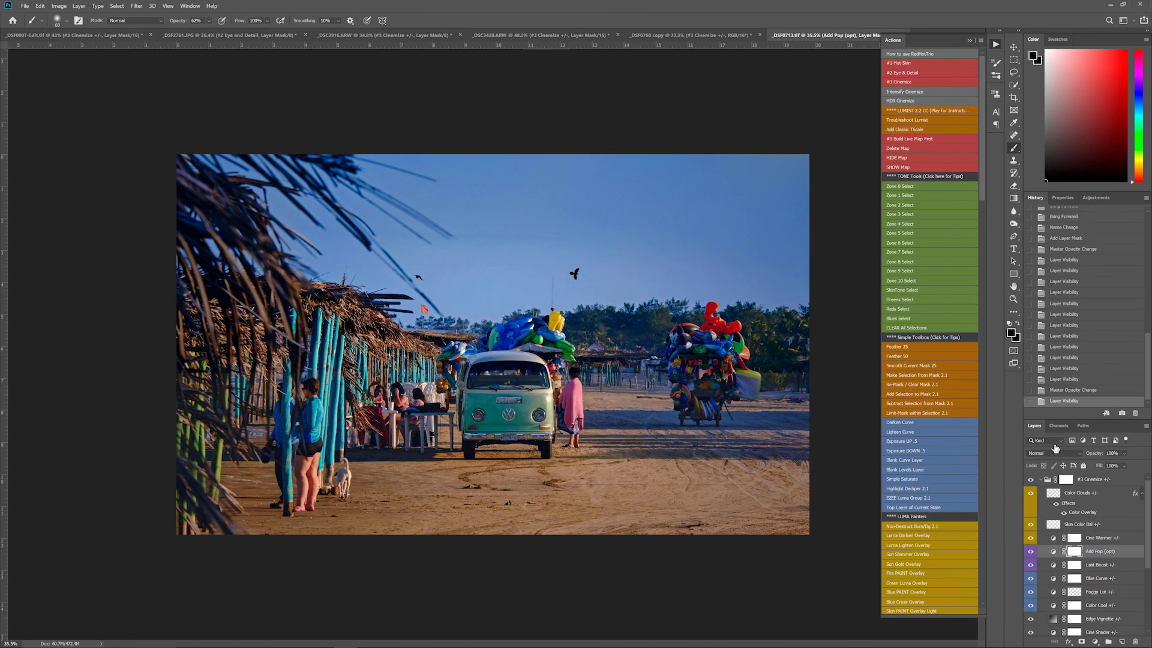
- Run the Intensify Cinemize action on the beach van photo, reduce the #3 Cinemize group's opacity to 31% and collapse the group
{"action": "left_click", "coordinate": [907, 91]}
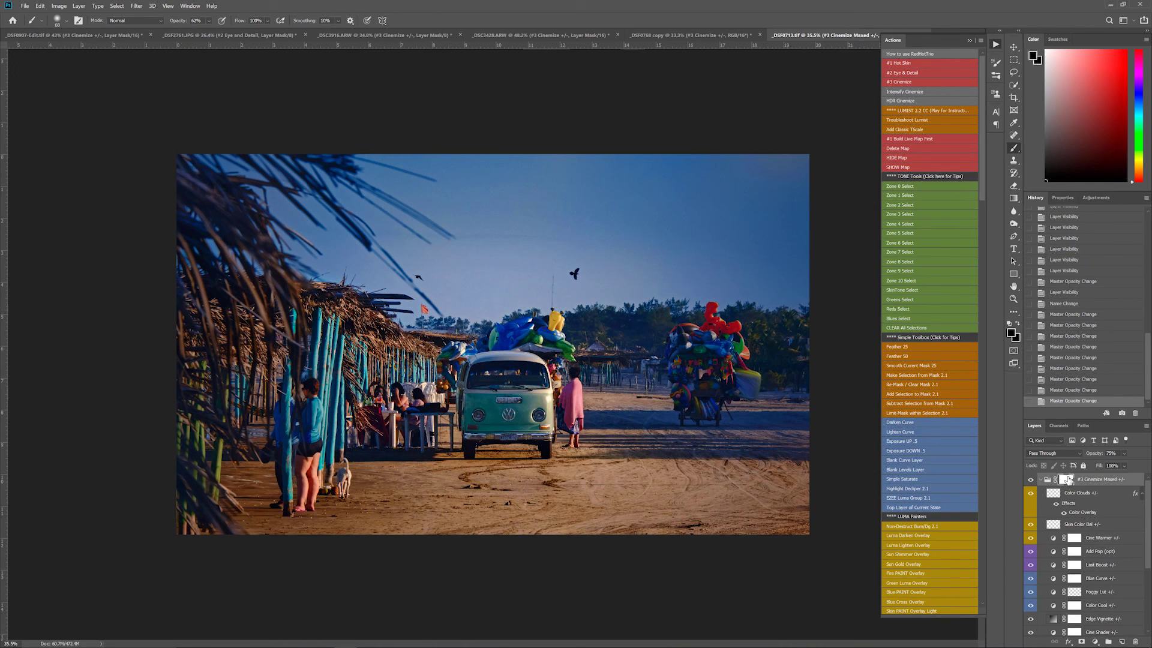
{"action": "left_click", "coordinate": [1092, 454]}
{"action": "mouse_move", "coordinate": [1091, 453]}
{"action": "left_mouse_down"}
{"action": "mouse_move", "coordinate": [1060, 458]}
{"action": "mouse_move", "coordinate": [1074, 457]}
{"action": "left_mouse_up"}
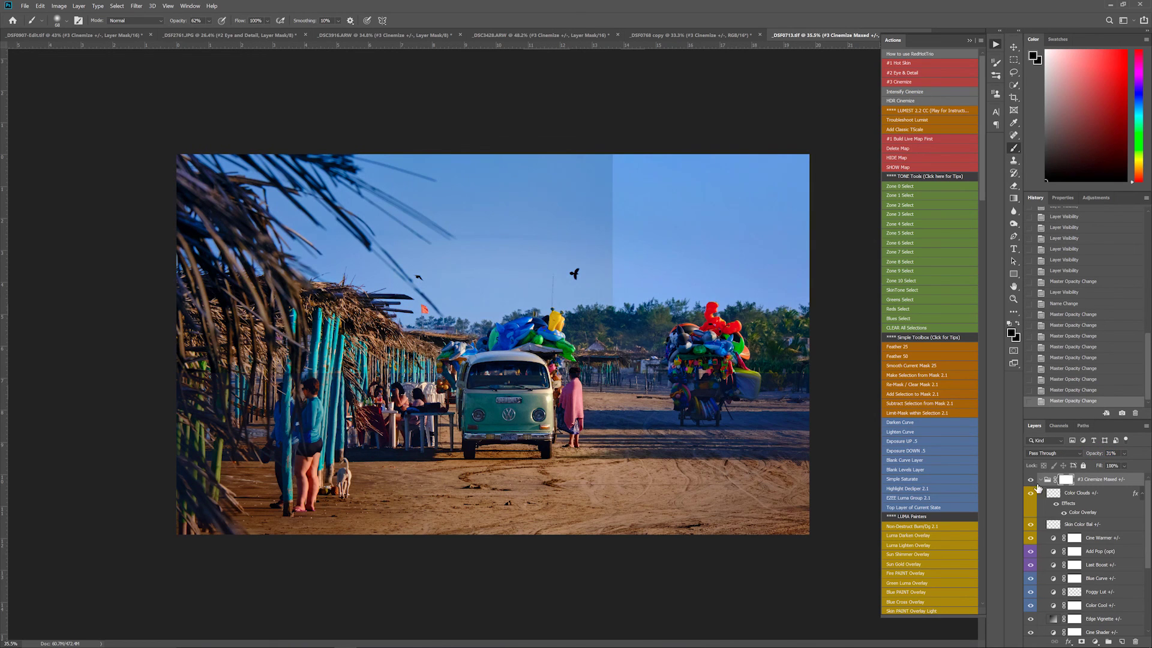
{"action": "left_click", "coordinate": [1041, 480]}
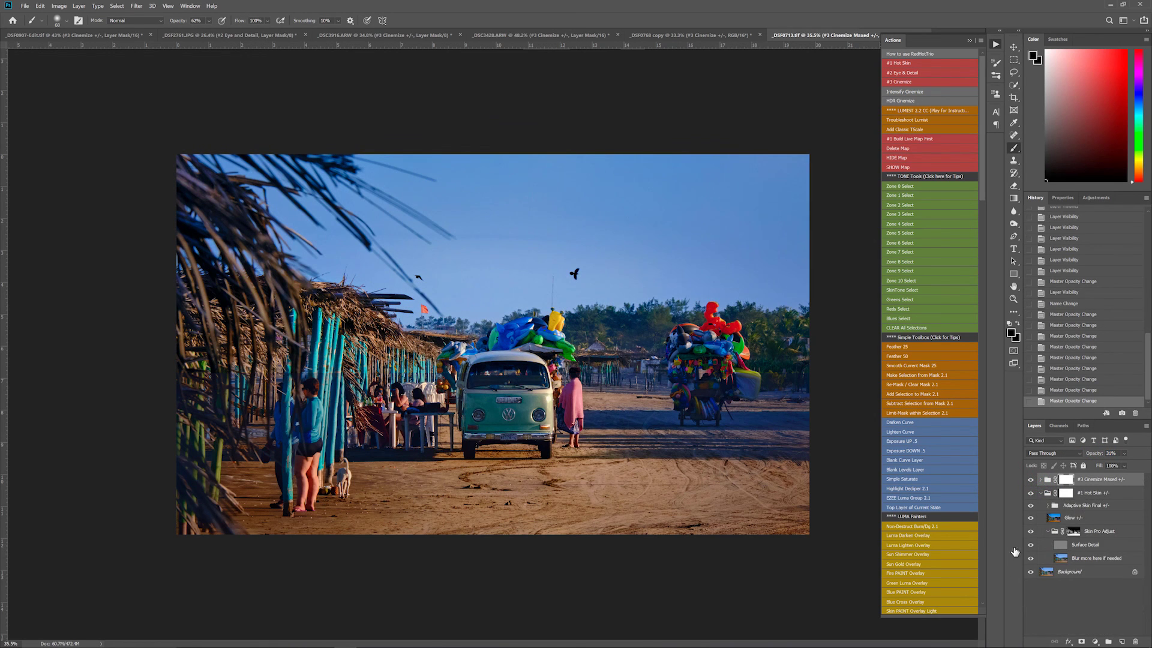
- Review the finished edits in the other open documents, from the beach portrait back to the red-haired woman's portrait
{"action": "left_click", "coordinate": [576, 35]}
{"action": "left_click", "coordinate": [676, 34]}
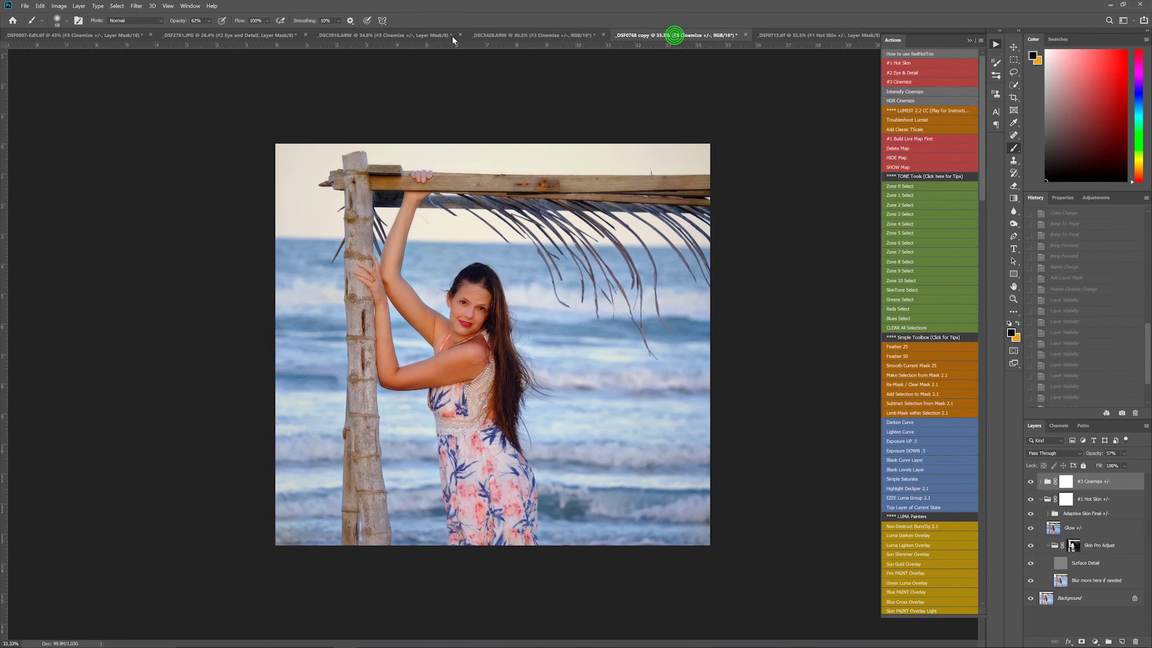
{"action": "left_click", "coordinate": [384, 35]}
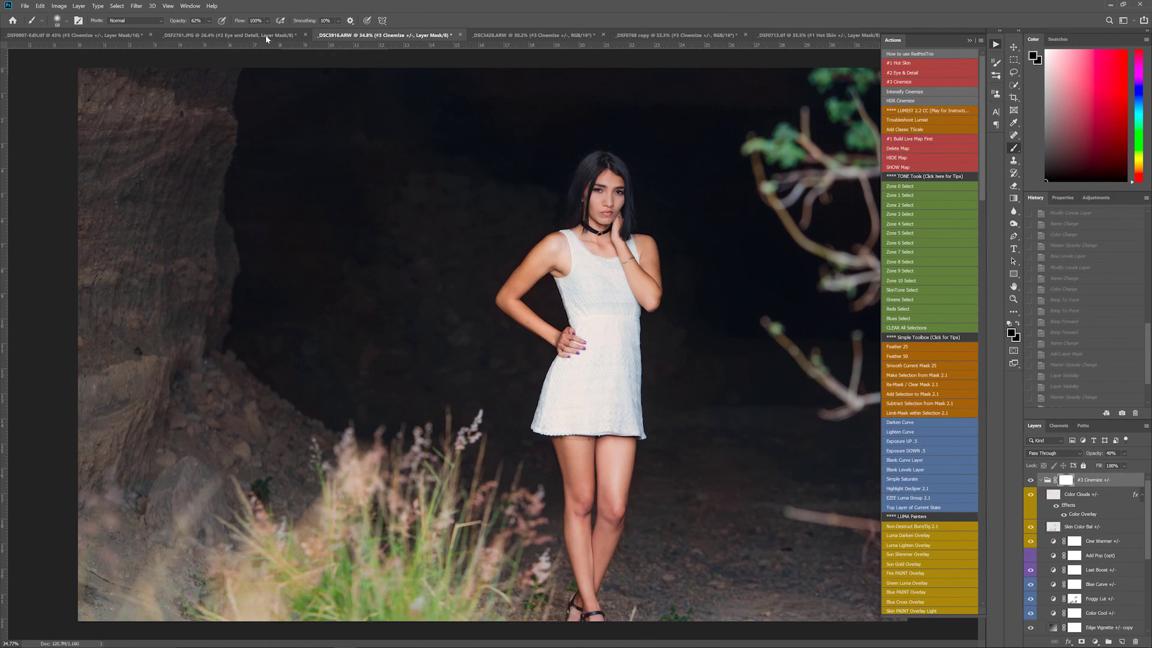
{"action": "scroll", "coordinate": [339, 270], "scroll_direction": "down", "scroll_amount": 3}
{"action": "left_click", "coordinate": [233, 36]}
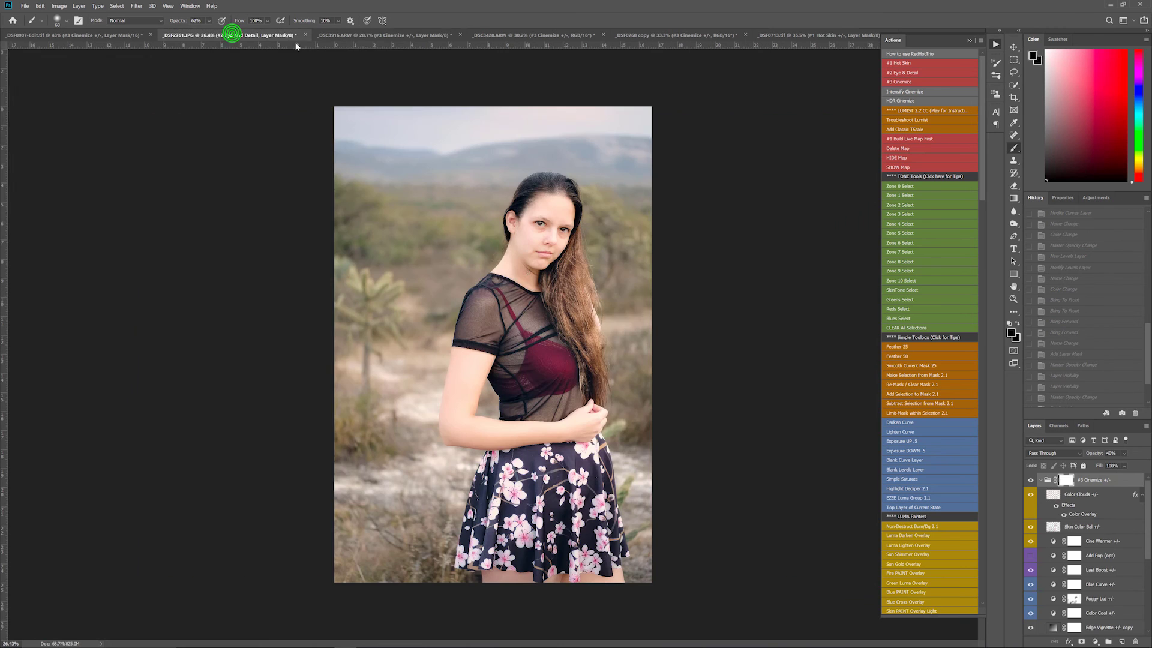
{"action": "left_click", "coordinate": [71, 36]}
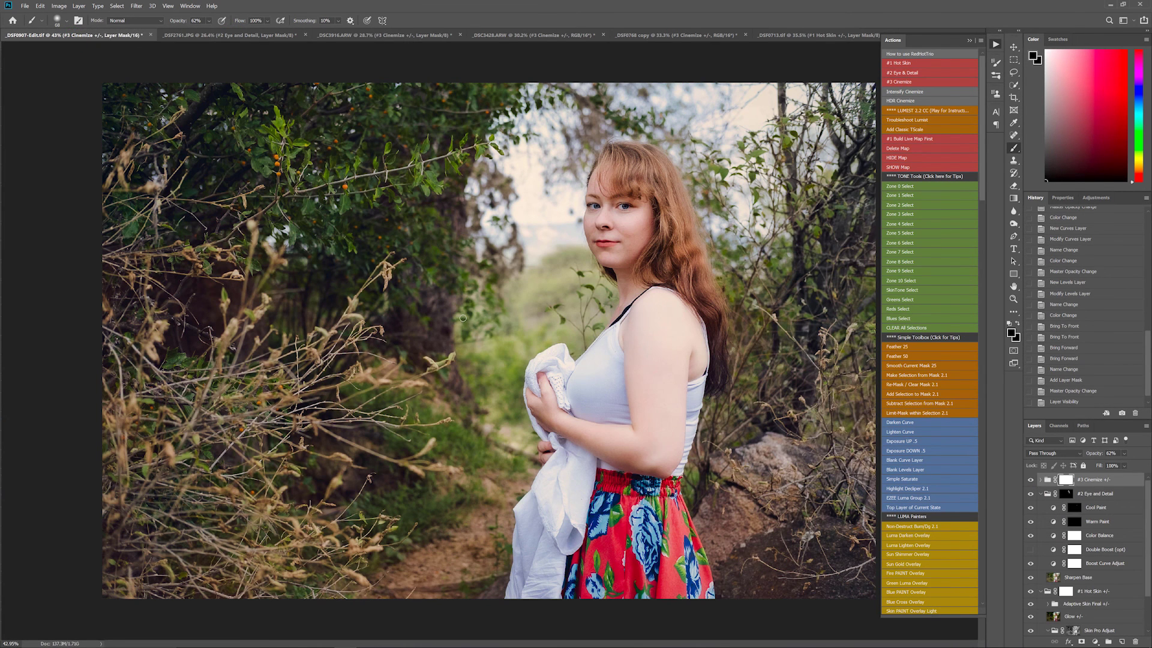
{"action": "scroll", "coordinate": [462, 318], "scroll_direction": "up", "scroll_amount": 2}
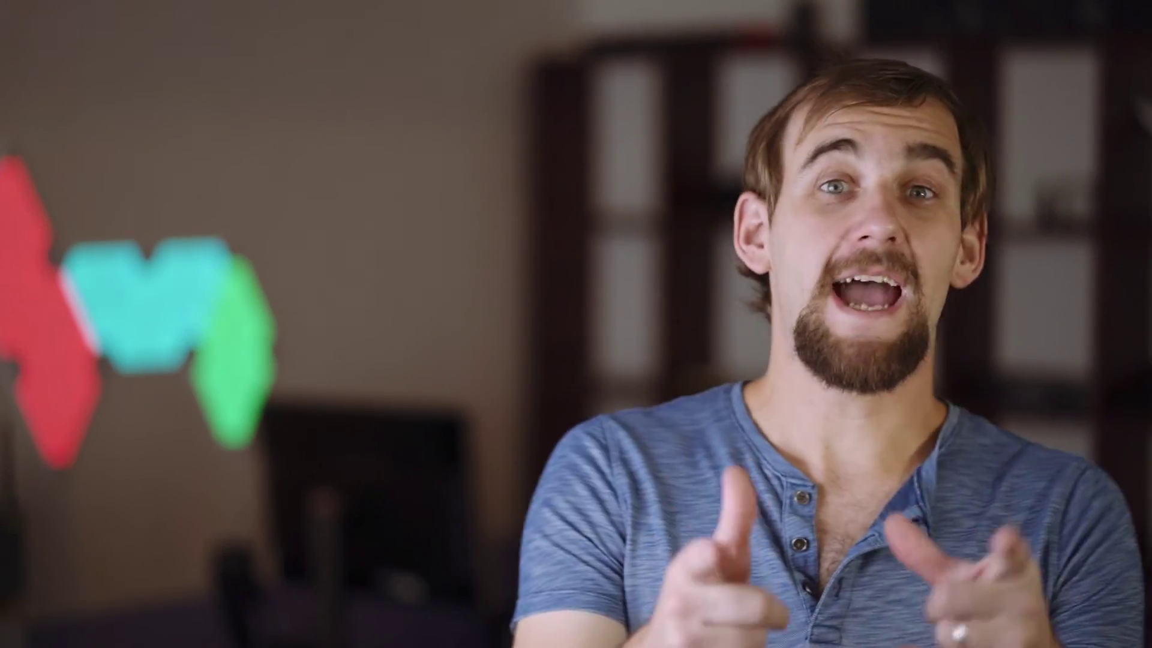